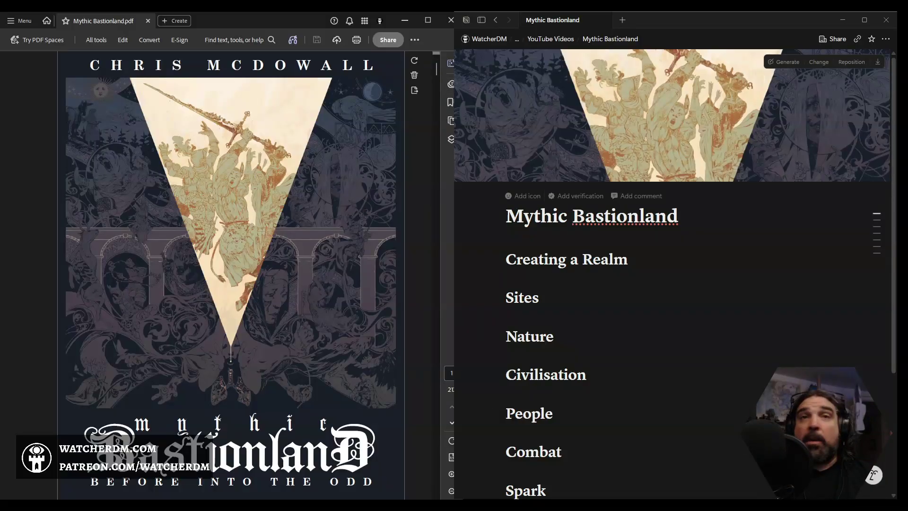
{"action": "scroll", "coordinate": [615, 260], "scroll_direction": "down", "scroll_amount": 3}
{"action": "scroll", "coordinate": [615, 260], "scroll_direction": "up", "scroll_amount": 3}
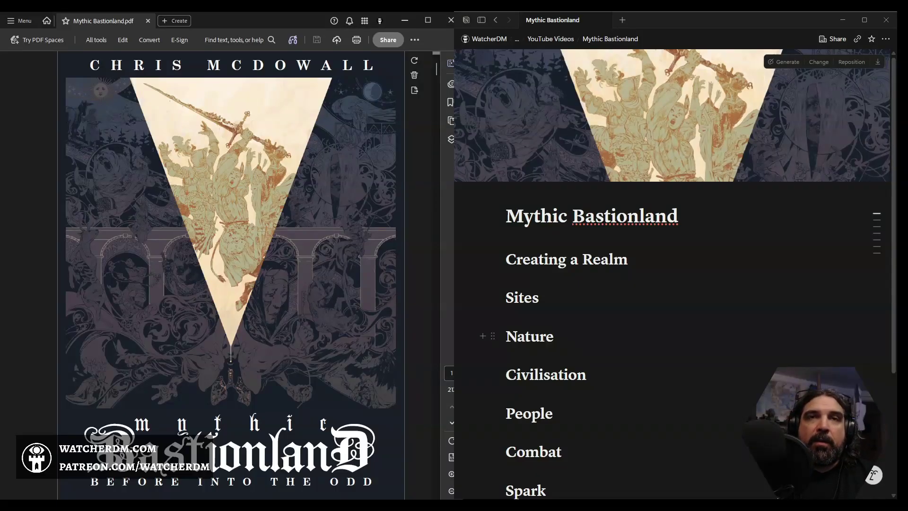
{"action": "scroll", "coordinate": [544, 331], "scroll_direction": "down", "scroll_amount": 1}
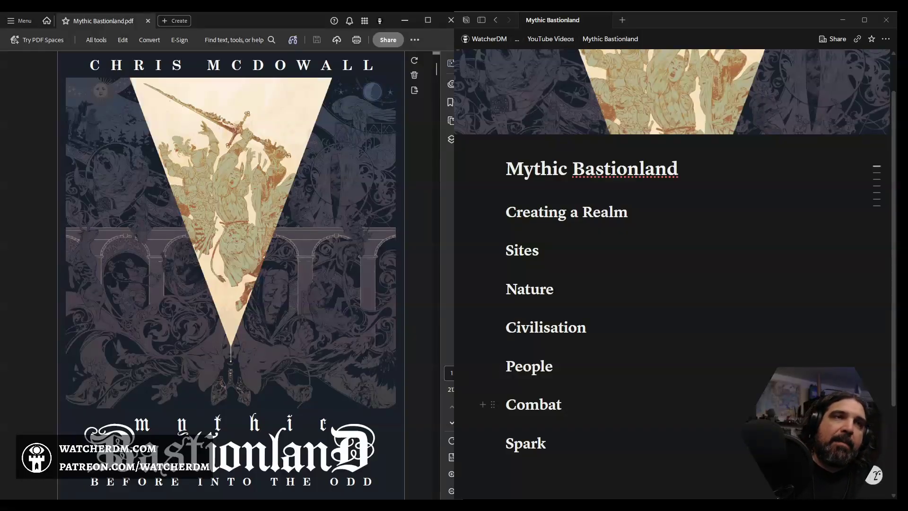
{"action": "scroll", "coordinate": [544, 404], "scroll_direction": "down", "scroll_amount": 1}
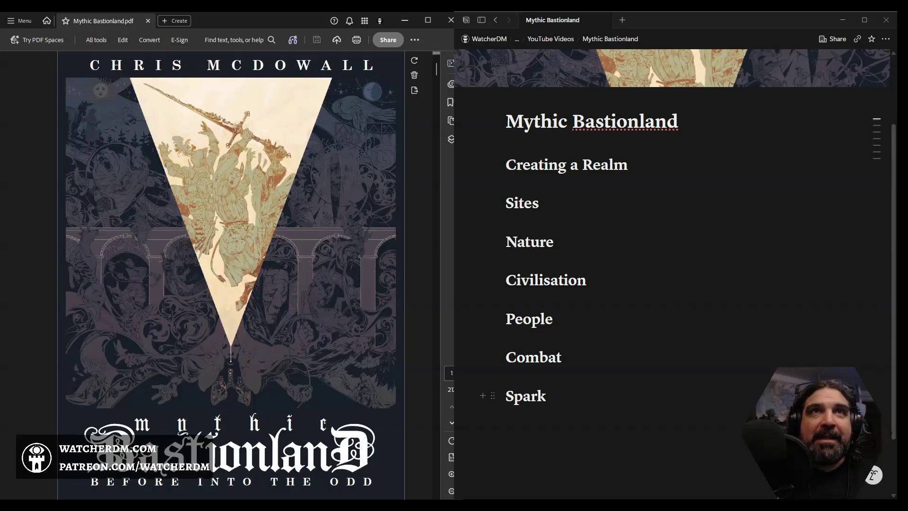
Go to the Creating a Realm bookmark in the Mythic Bastionland PDF and close the bookmark list
{"action": "left_click", "coordinate": [451, 102]}
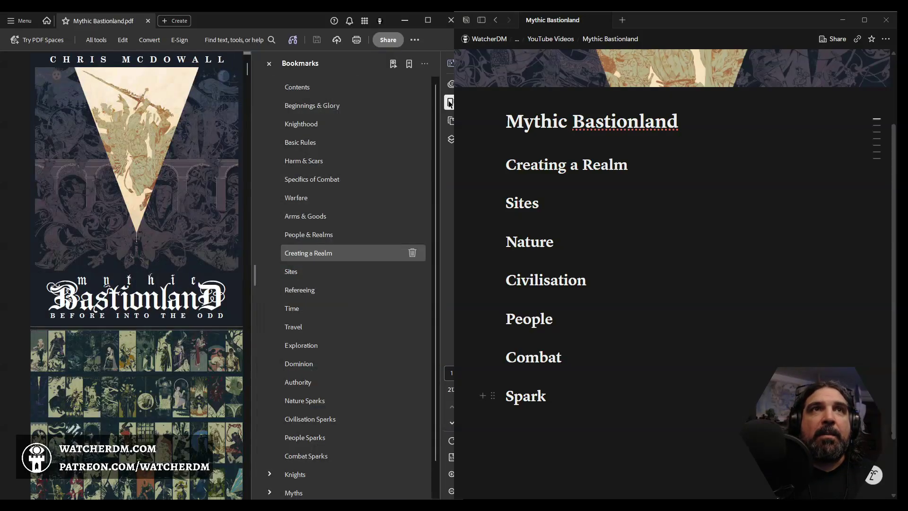
{"action": "left_click", "coordinate": [327, 253]}
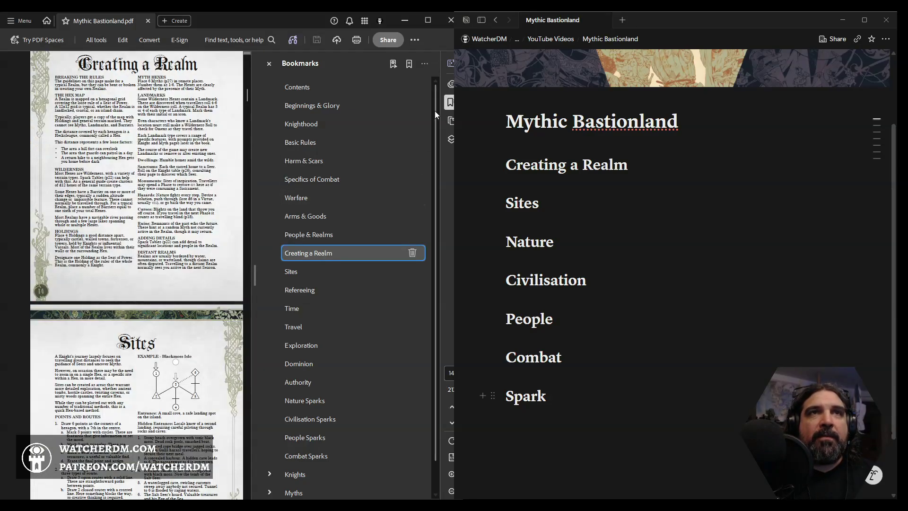
{"action": "left_click", "coordinate": [449, 102]}
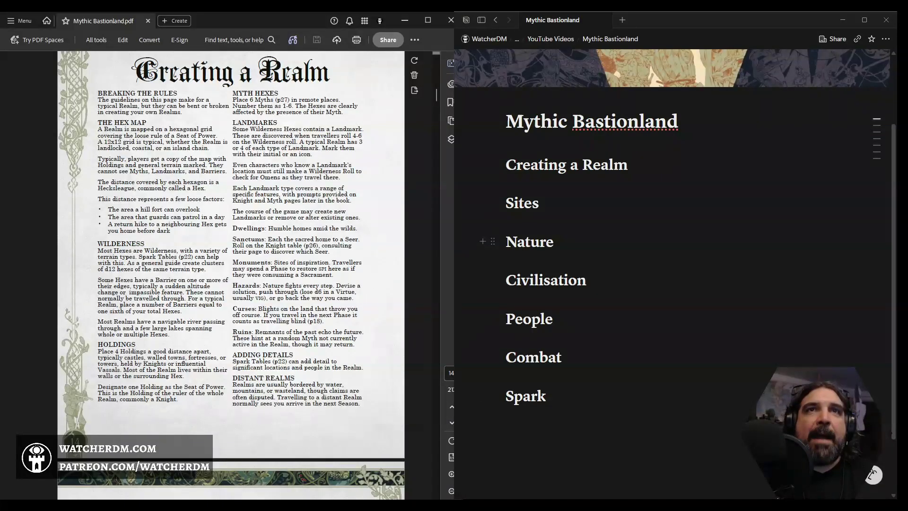
{"action": "left_click_drag", "start_coordinate": [462, 255], "coordinate": [471, 255]}
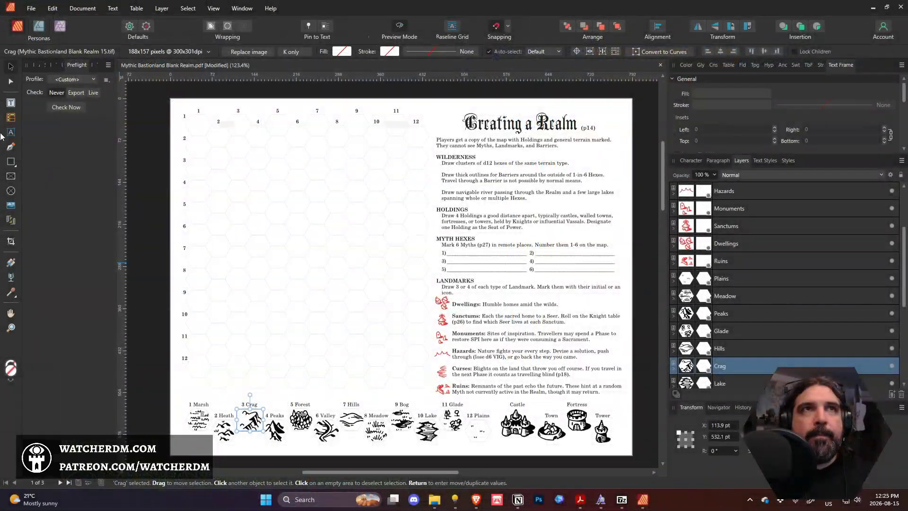
Duplicate the Heath icon from the terrain legend onto the blank hex map, making seven loose copies
{"action": "left_click", "coordinate": [148, 147]}
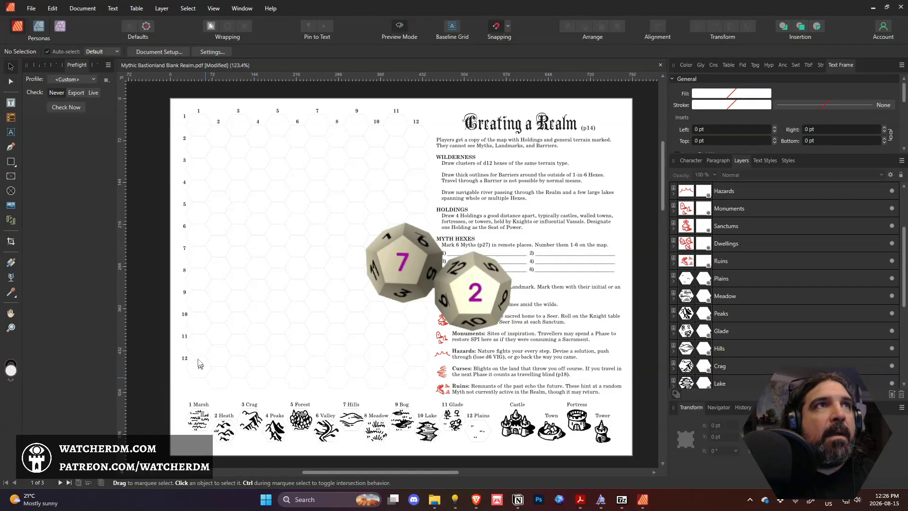
{"action": "left_click", "coordinate": [227, 432]}
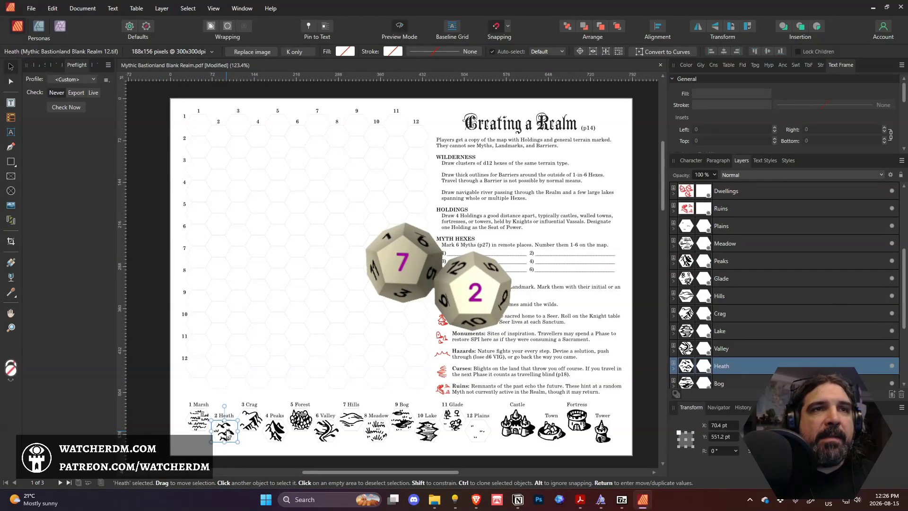
{"action": "left_click_drag", "start_coordinate": [227, 434], "coordinate": [262, 225]}
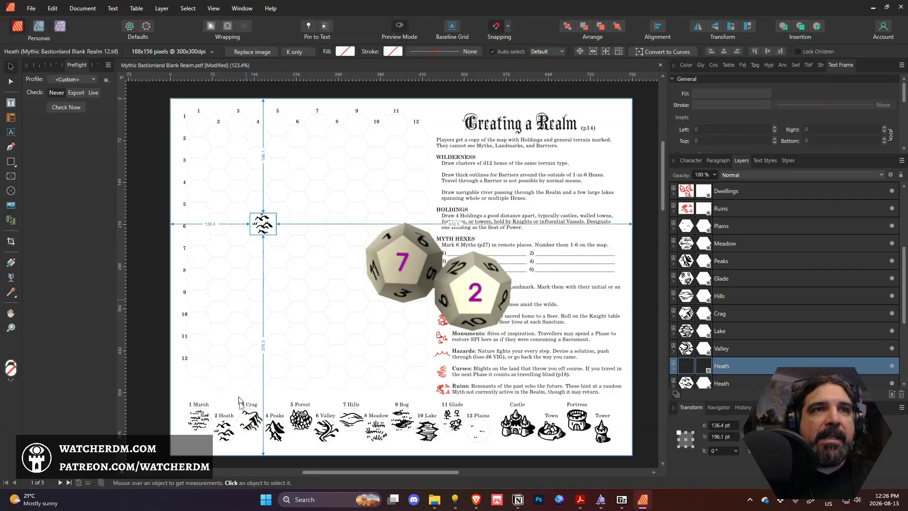
{"action": "mouse_move", "coordinate": [225, 432]}
{"action": "left_mouse_down"}
{"action": "mouse_move", "coordinate": [263, 305]}
{"action": "mouse_move", "coordinate": [264, 256]}
{"action": "mouse_move", "coordinate": [236, 411]}
{"action": "mouse_move", "coordinate": [238, 277]}
{"action": "mouse_move", "coordinate": [238, 313]}
{"action": "left_mouse_up"}
{"action": "left_click", "coordinate": [223, 430]}
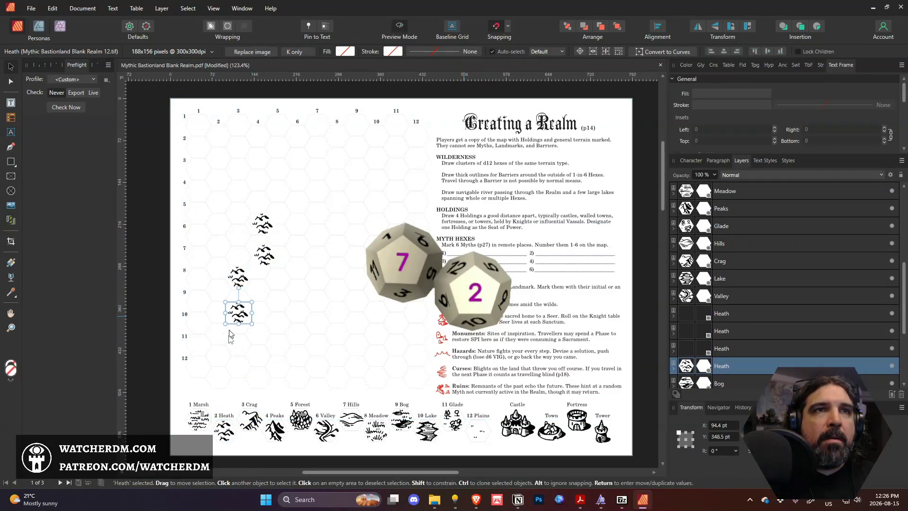
{"action": "mouse_move", "coordinate": [224, 432]}
{"action": "left_mouse_down"}
{"action": "mouse_move", "coordinate": [261, 305]}
{"action": "mouse_move", "coordinate": [276, 299]}
{"action": "mouse_move", "coordinate": [240, 399]}
{"action": "mouse_move", "coordinate": [302, 272]}
{"action": "left_mouse_up"}
{"action": "mouse_move", "coordinate": [224, 431]}
{"action": "left_mouse_down"}
{"action": "mouse_move", "coordinate": [243, 369]}
{"action": "mouse_move", "coordinate": [308, 303]}
{"action": "left_mouse_up"}
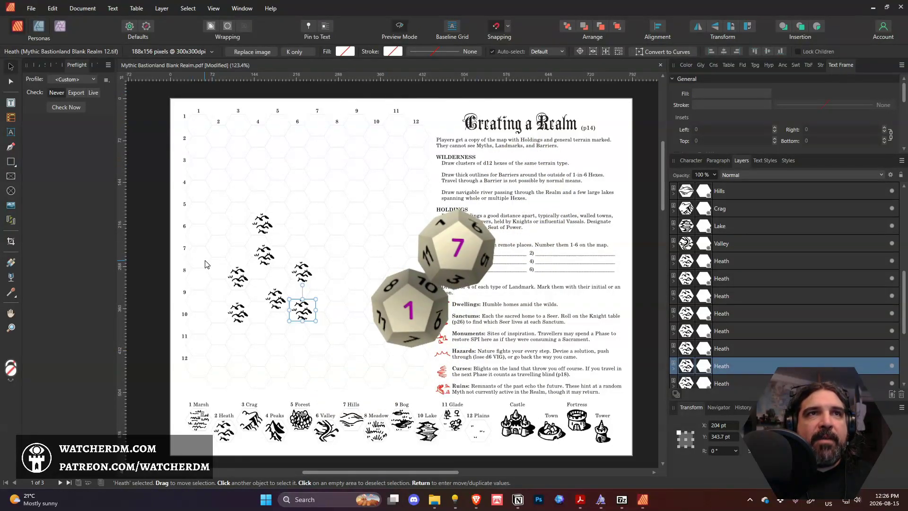
Arrange the seven Heath copies as a cluster of hexes in columns 1 to 4, rows 6 to 8
{"action": "left_click", "coordinate": [241, 280]}
{"action": "left_click_drag", "start_coordinate": [241, 280], "coordinate": [199, 260]}
{"action": "left_click_drag", "start_coordinate": [239, 319], "coordinate": [198, 282]}
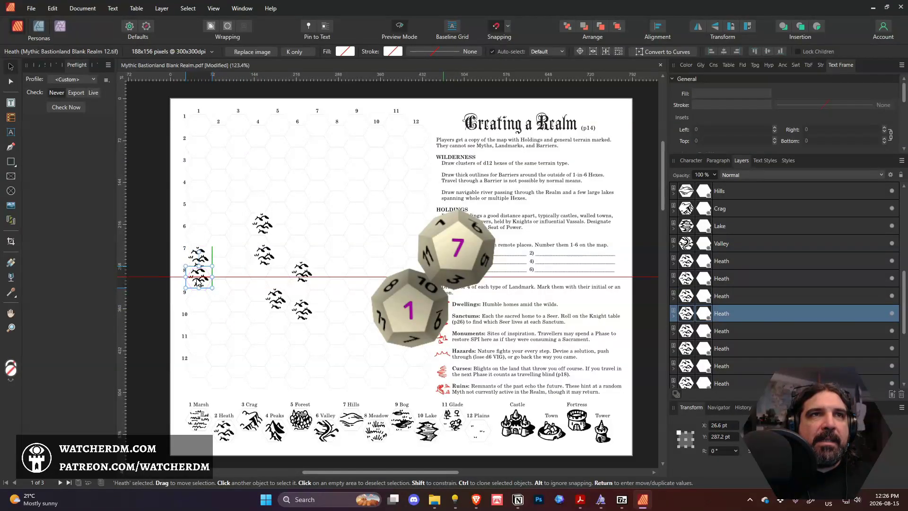
{"action": "left_click", "coordinate": [262, 260]}
{"action": "left_click_drag", "start_coordinate": [262, 260], "coordinate": [196, 240]}
{"action": "left_click_drag", "start_coordinate": [264, 225], "coordinate": [220, 245]}
{"action": "left_click_drag", "start_coordinate": [299, 274], "coordinate": [216, 269]}
{"action": "left_click_drag", "start_coordinate": [273, 302], "coordinate": [237, 260]}
{"action": "left_click_drag", "start_coordinate": [302, 310], "coordinate": [257, 251]}
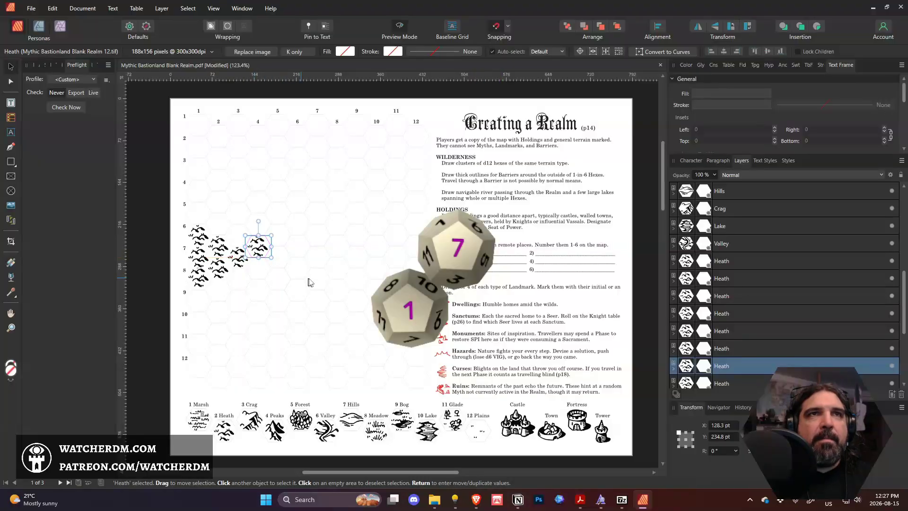
{"action": "left_click", "coordinate": [160, 181]}
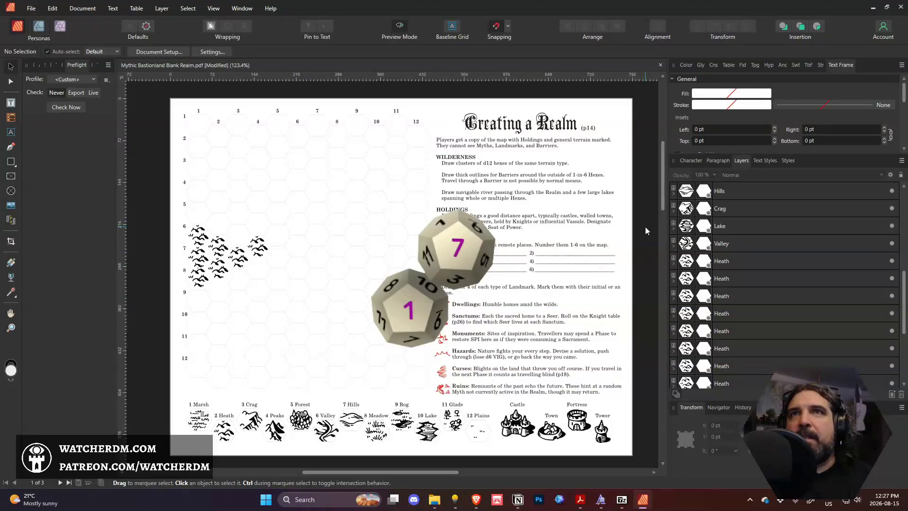
{"action": "scroll", "coordinate": [748, 283], "scroll_direction": "up", "scroll_amount": 5}
{"action": "scroll", "coordinate": [725, 248], "scroll_direction": "down", "scroll_amount": 10}
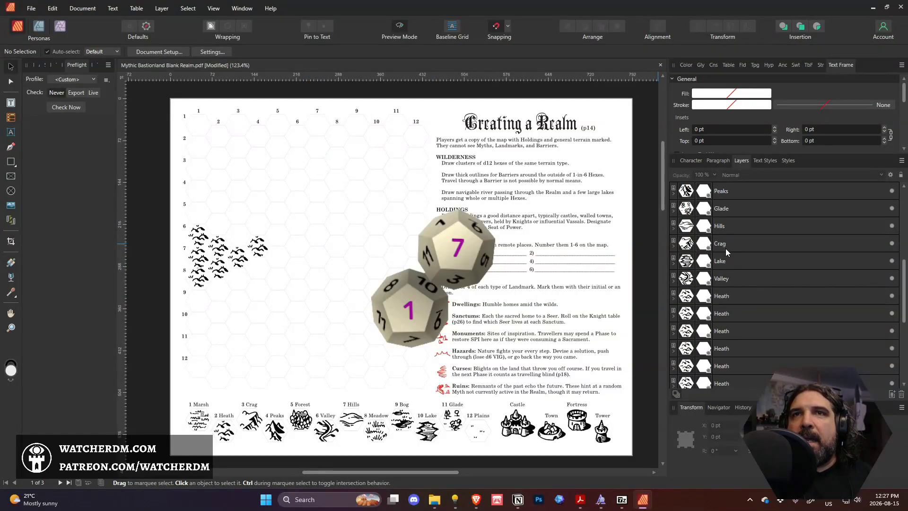
{"action": "scroll", "coordinate": [728, 247], "scroll_direction": "up", "scroll_amount": 3}
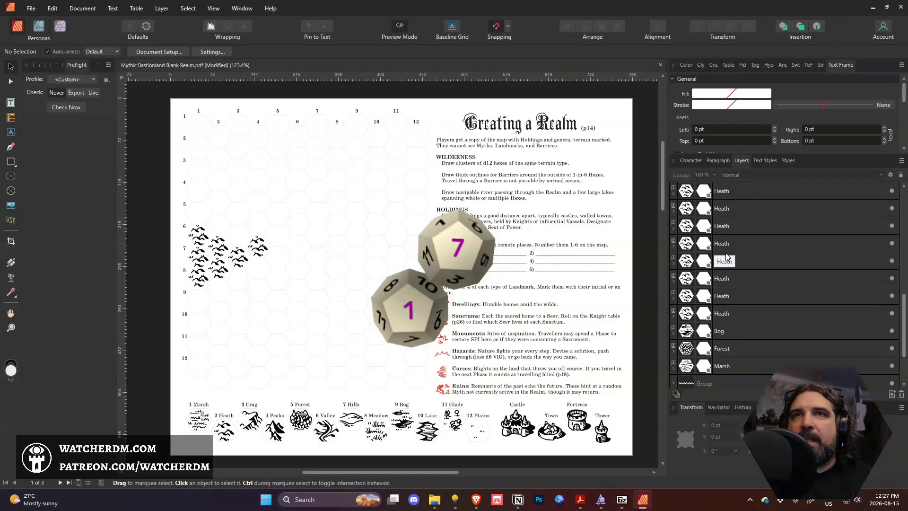
{"action": "scroll", "coordinate": [727, 257], "scroll_direction": "down", "scroll_amount": 3}
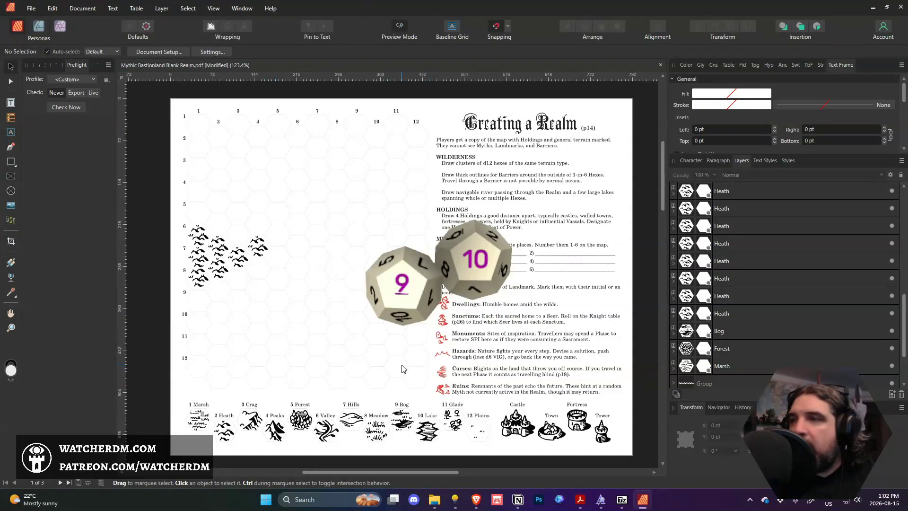
Duplicate the Bog icon from the terrain legend onto the lower part of the hex map, making ten copies
{"action": "left_click", "coordinate": [402, 427]}
{"action": "mouse_move", "coordinate": [400, 424]}
{"action": "left_mouse_down", "text": "ctrl"}
{"action": "mouse_move", "coordinate": [331, 323]}
{"action": "mouse_move", "coordinate": [387, 385]}
{"action": "mouse_move", "coordinate": [361, 338]}
{"action": "mouse_move", "coordinate": [393, 378]}
{"action": "mouse_move", "coordinate": [387, 360]}
{"action": "mouse_move", "coordinate": [399, 359]}
{"action": "mouse_move", "coordinate": [397, 336]}
{"action": "mouse_move", "coordinate": [403, 359]}
{"action": "left_mouse_up", "text": "ctrl"}
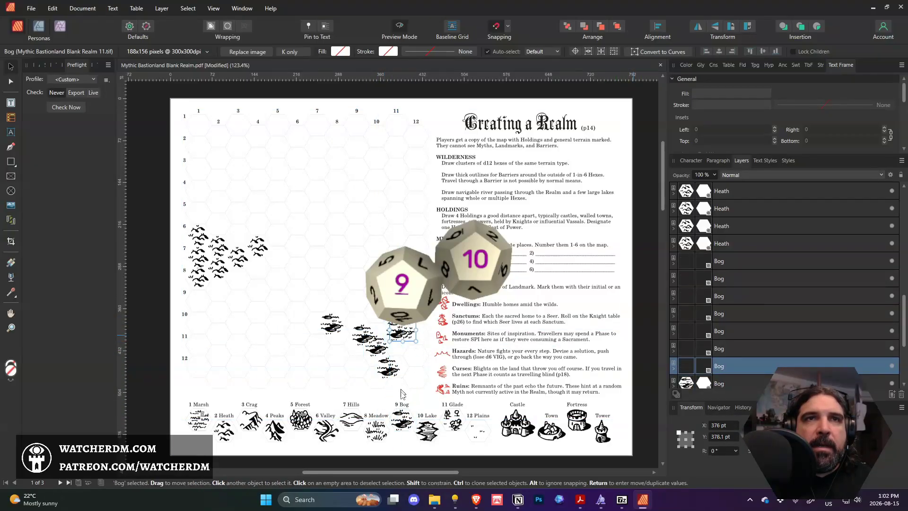
{"action": "left_click_drag", "start_coordinate": [401, 425], "coordinate": [405, 358], "text": "ctrl"}
Arrange the ten Bog copies as a cluster of hexes in columns 9 to 12, rows 7 to 10
{"action": "left_click", "coordinate": [331, 326]}
{"action": "left_click_drag", "start_coordinate": [332, 326], "coordinate": [357, 293]}
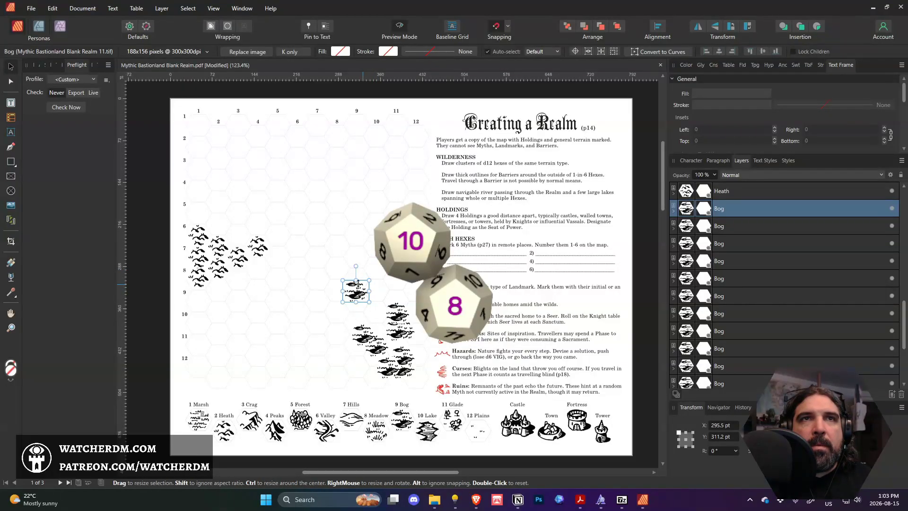
{"action": "left_click_drag", "start_coordinate": [359, 292], "coordinate": [408, 289]}
{"action": "left_click", "coordinate": [407, 312]}
{"action": "left_click", "coordinate": [400, 334]}
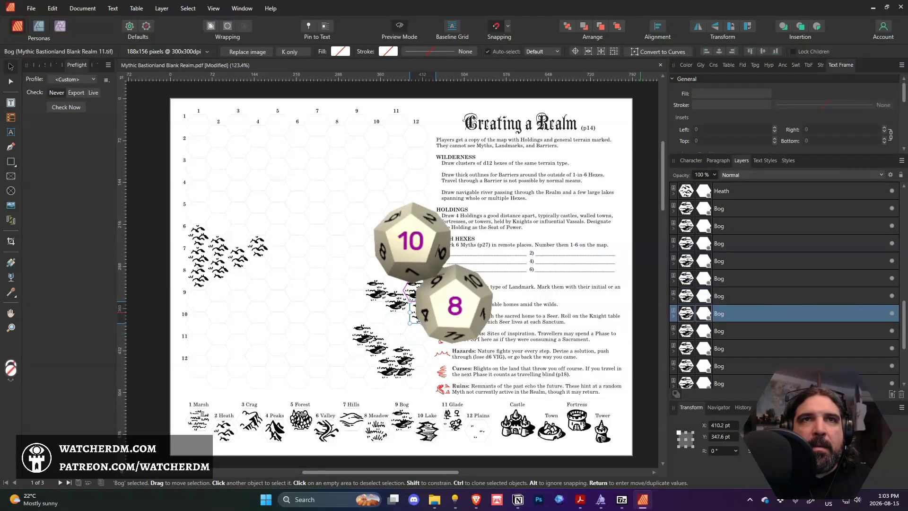
{"action": "left_click", "coordinate": [414, 336]}
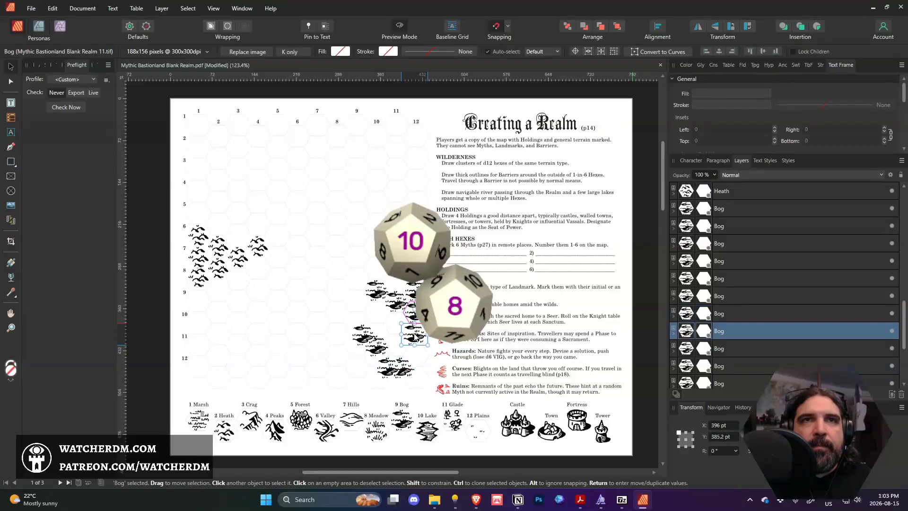
{"action": "left_click_drag", "start_coordinate": [415, 336], "coordinate": [416, 336]}
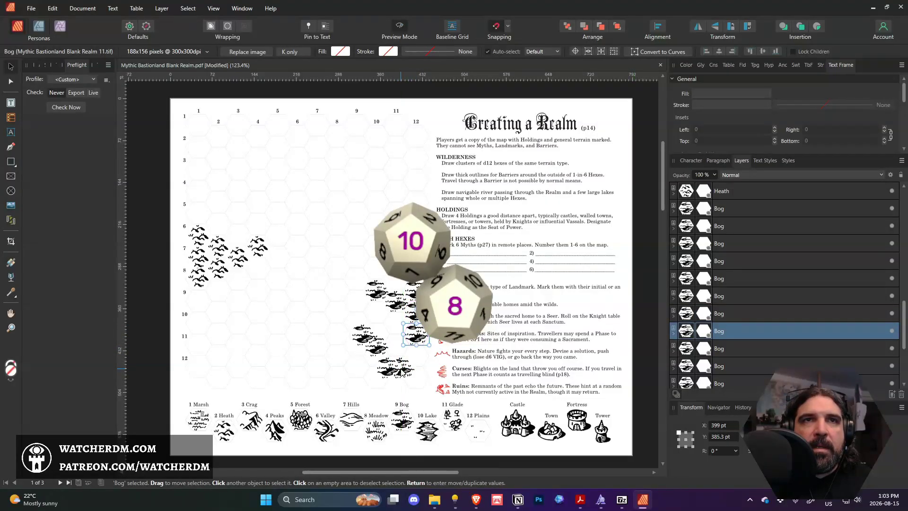
{"action": "left_click_drag", "start_coordinate": [391, 370], "coordinate": [401, 283]}
{"action": "left_click_drag", "start_coordinate": [363, 338], "coordinate": [380, 273]}
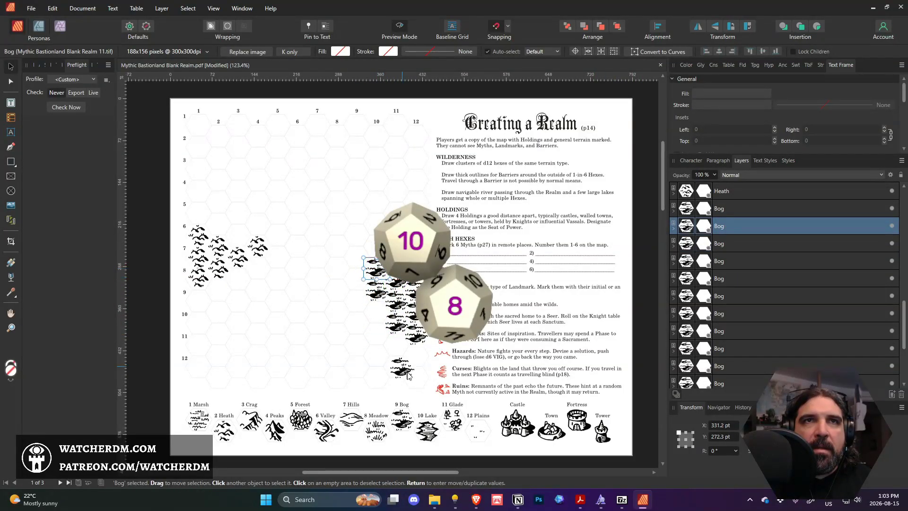
{"action": "left_click_drag", "start_coordinate": [405, 371], "coordinate": [379, 314]}
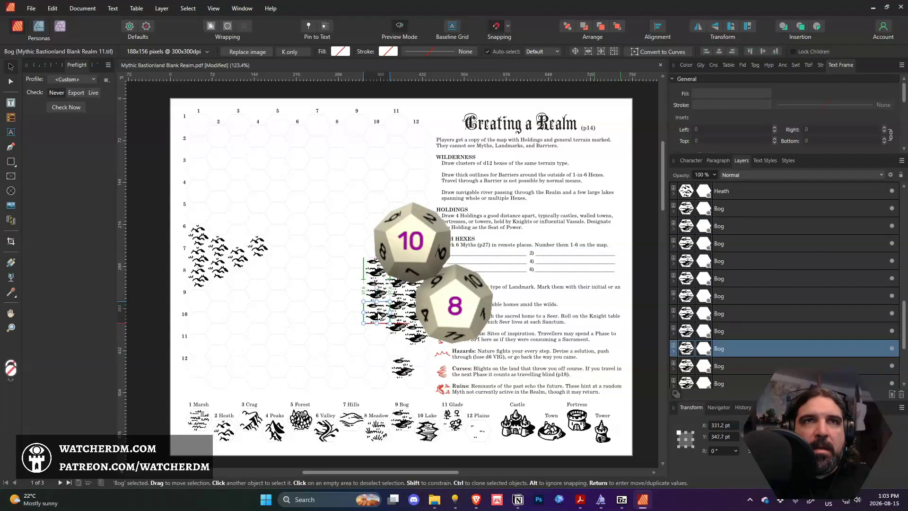
{"action": "left_click_drag", "start_coordinate": [402, 367], "coordinate": [356, 303]}
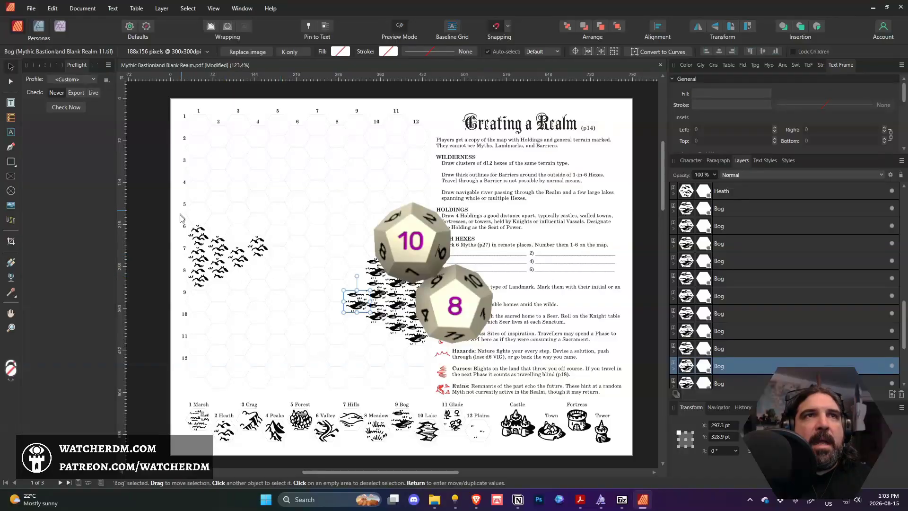
{"action": "left_click", "coordinate": [151, 235]}
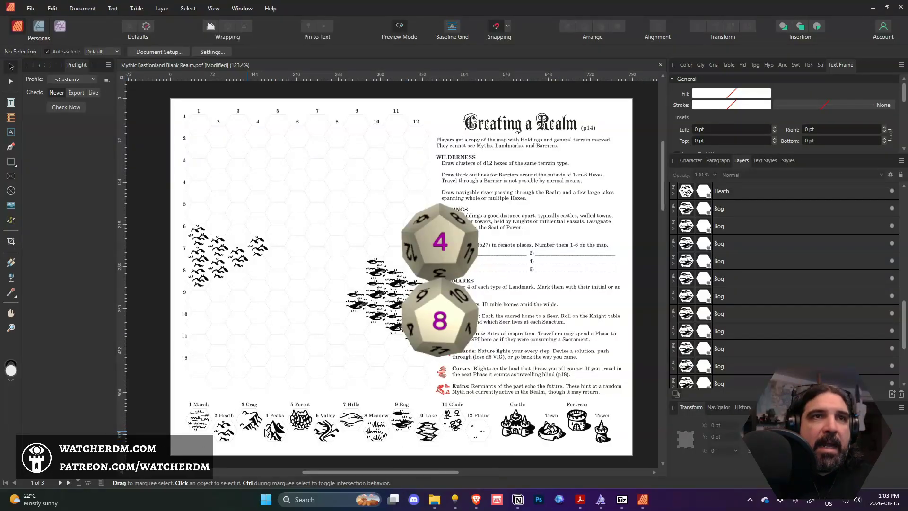
Duplicate the Peaks icon onto the lower part of the hex map, making eight copies and keeping the original in the legend
{"action": "left_click_drag", "start_coordinate": [277, 433], "coordinate": [264, 353]}
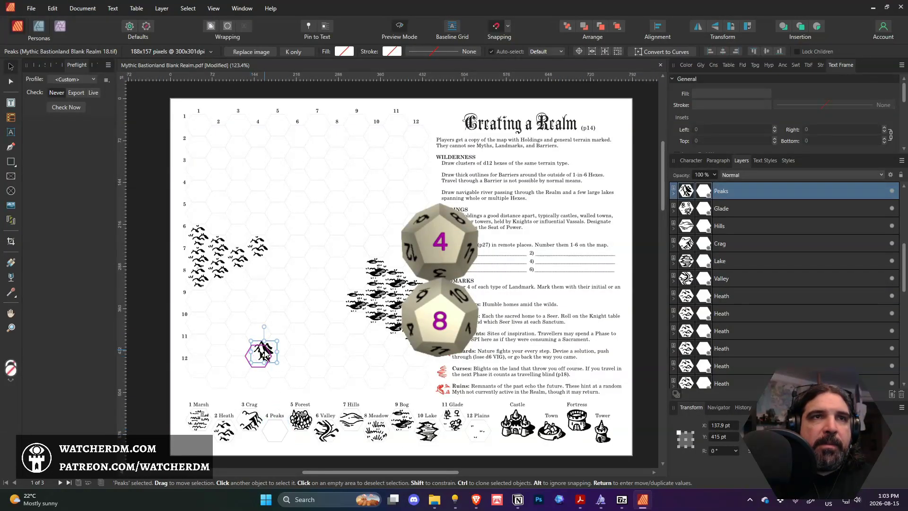
{"action": "key", "text": "ctrl+z"}
{"action": "mouse_move", "coordinate": [278, 424]}
{"action": "left_mouse_down"}
{"action": "mouse_move", "coordinate": [275, 312]}
{"action": "mouse_move", "coordinate": [279, 348]}
{"action": "left_mouse_up"}
{"action": "mouse_move", "coordinate": [282, 421]}
{"action": "left_mouse_down"}
{"action": "mouse_move", "coordinate": [323, 341]}
{"action": "mouse_move", "coordinate": [291, 411]}
{"action": "mouse_move", "coordinate": [313, 377]}
{"action": "mouse_move", "coordinate": [253, 388]}
{"action": "mouse_move", "coordinate": [238, 372]}
{"action": "mouse_move", "coordinate": [331, 387]}
{"action": "mouse_move", "coordinate": [338, 381]}
{"action": "mouse_move", "coordinate": [298, 369]}
{"action": "mouse_move", "coordinate": [298, 331]}
{"action": "left_mouse_up"}
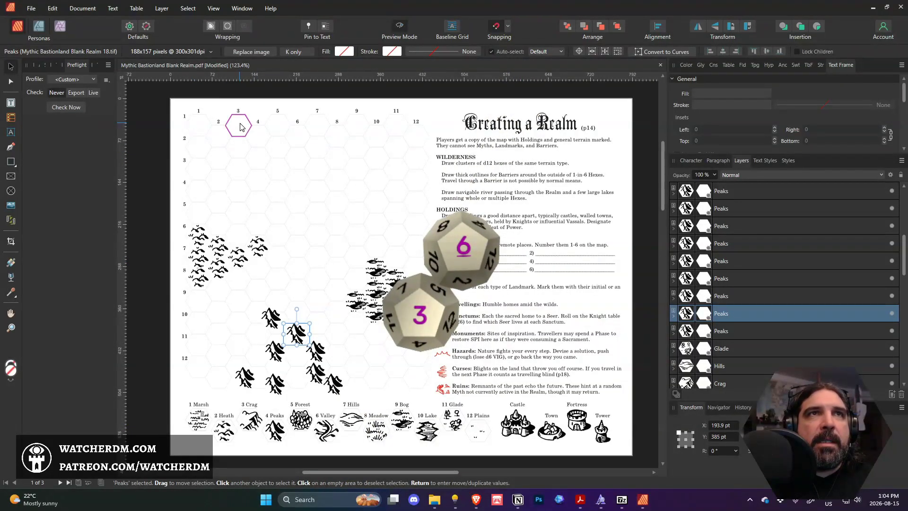
Arrange the eight Peaks copies as a diagonal mountain range from column 3, row 6 up to column 8, row 2
{"action": "left_click_drag", "start_coordinate": [271, 316], "coordinate": [240, 233]}
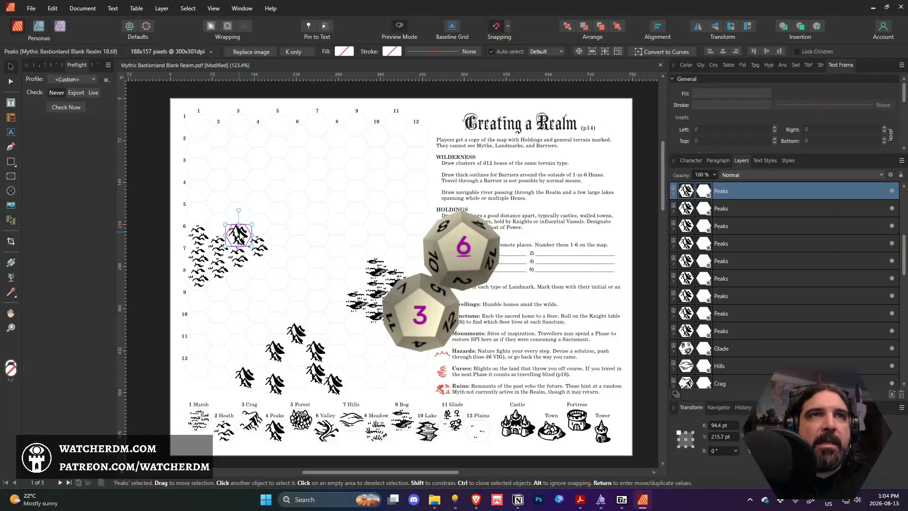
{"action": "left_click_drag", "start_coordinate": [299, 337], "coordinate": [262, 225]}
{"action": "left_click_drag", "start_coordinate": [313, 351], "coordinate": [301, 190]}
{"action": "left_click_drag", "start_coordinate": [337, 379], "coordinate": [302, 185]}
{"action": "left_click_drag", "start_coordinate": [275, 350], "coordinate": [320, 175]}
{"action": "left_click_drag", "start_coordinate": [281, 387], "coordinate": [342, 161]}
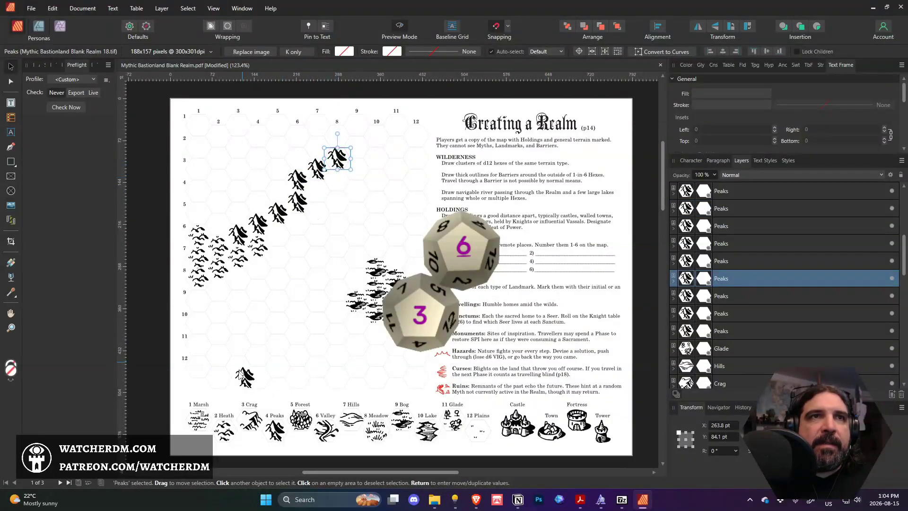
{"action": "left_click_drag", "start_coordinate": [240, 375], "coordinate": [275, 194]}
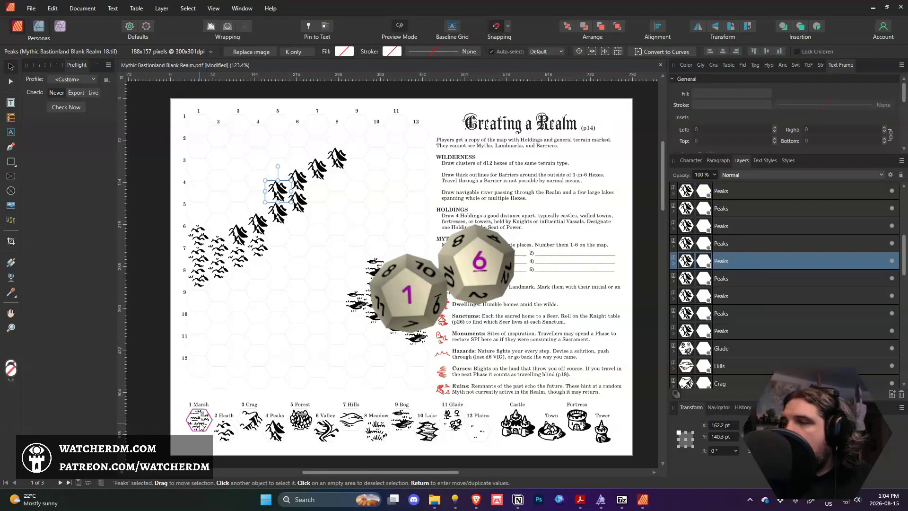
Duplicate the Marsh icon from the terrain legend six times and cluster the copies in columns 1 to 4, rows 8 and 9
{"action": "left_click_drag", "start_coordinate": [199, 421], "coordinate": [251, 321]}
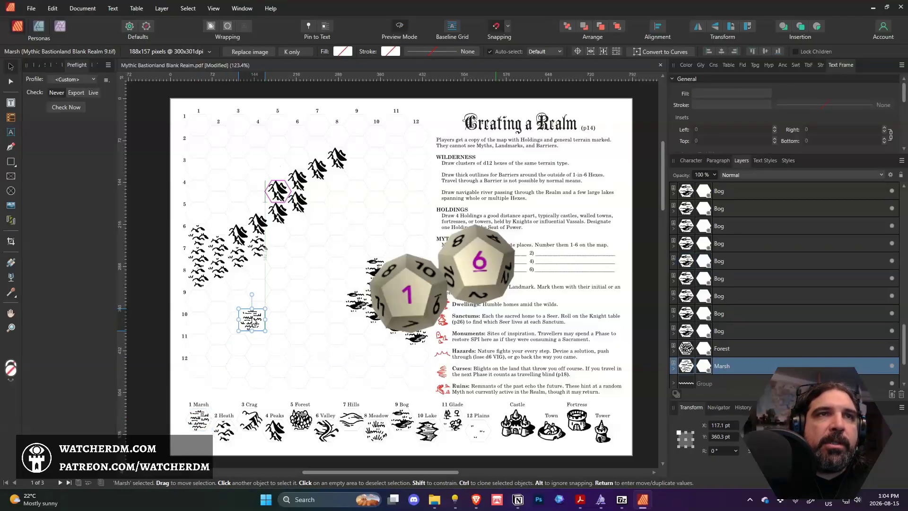
{"action": "left_click_drag", "start_coordinate": [199, 421], "coordinate": [291, 350]}
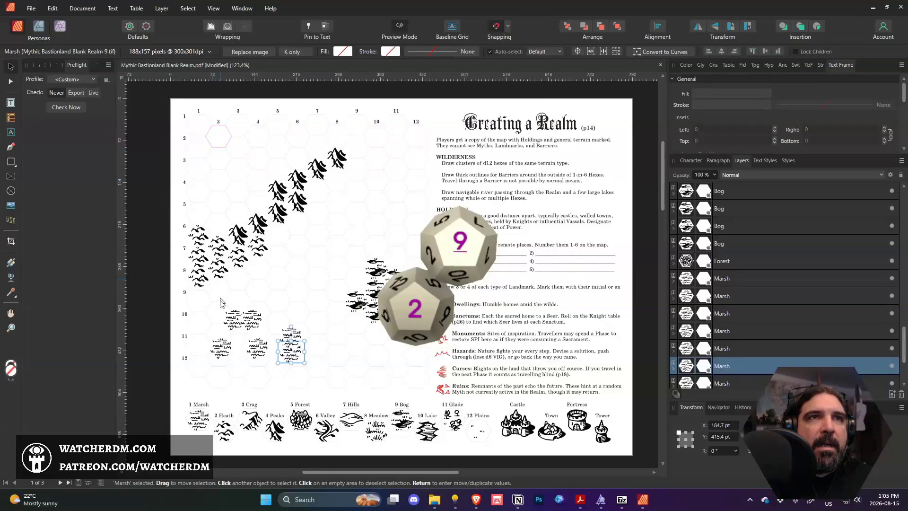
{"action": "left_click_drag", "start_coordinate": [231, 322], "coordinate": [241, 305]}
{"action": "left_click", "coordinate": [254, 321]}
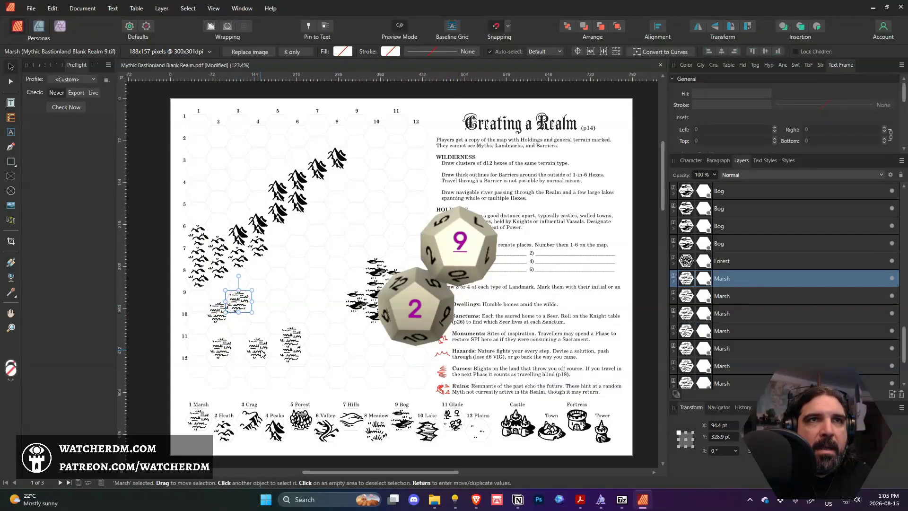
{"action": "left_click_drag", "start_coordinate": [259, 350], "coordinate": [224, 295]}
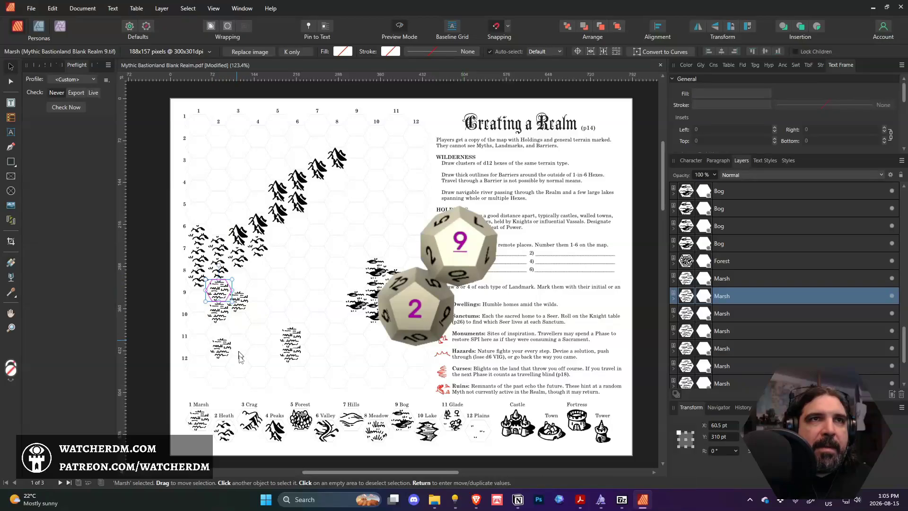
{"action": "left_click_drag", "start_coordinate": [221, 349], "coordinate": [201, 303]}
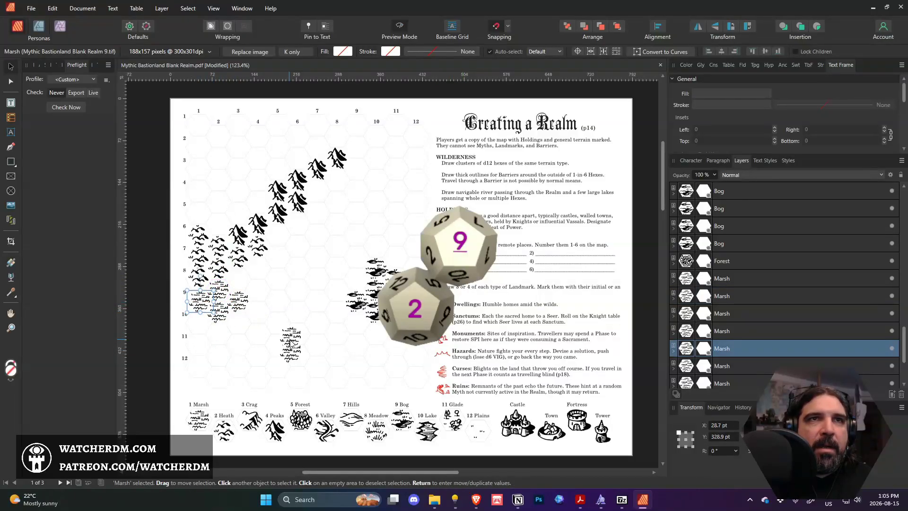
{"action": "left_click_drag", "start_coordinate": [292, 337], "coordinate": [241, 283]}
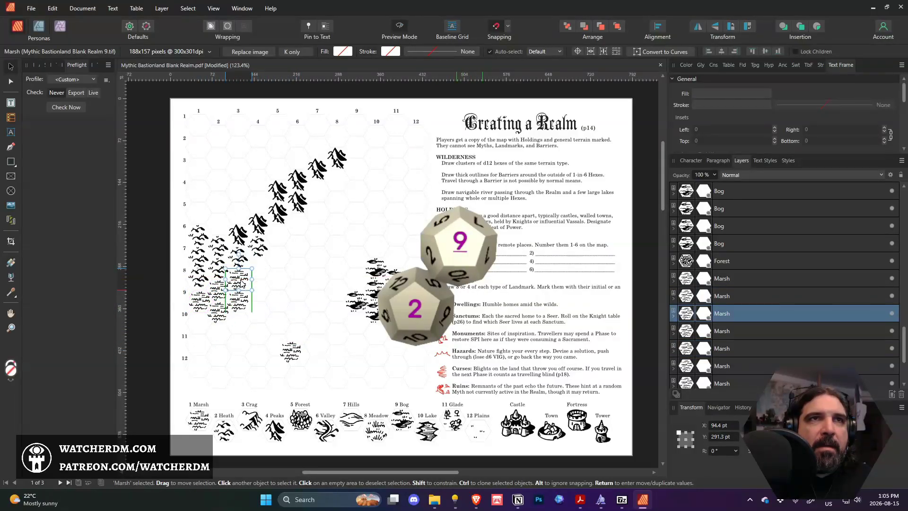
{"action": "left_click_drag", "start_coordinate": [292, 357], "coordinate": [259, 296]}
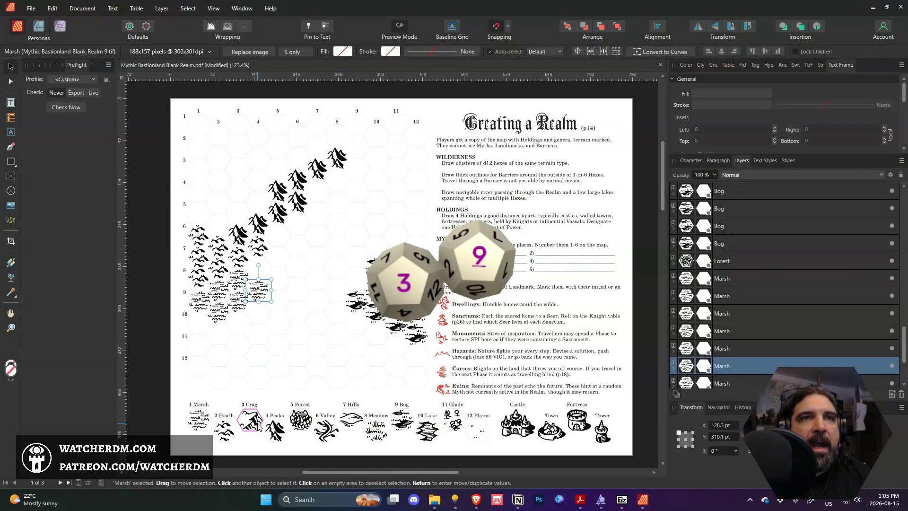
Duplicate the Crag icon from the terrain legend onto the lower part of the hex map, making nine copies
{"action": "left_click_drag", "start_coordinate": [256, 421], "coordinate": [278, 362], "text": "ctrl"}
{"action": "mouse_move", "coordinate": [249, 418]}
{"action": "left_mouse_down", "text": "ctrl"}
{"action": "mouse_move", "coordinate": [306, 358]}
{"action": "mouse_move", "coordinate": [265, 345]}
{"action": "mouse_move", "coordinate": [284, 322]}
{"action": "mouse_move", "coordinate": [247, 417]}
{"action": "mouse_move", "coordinate": [325, 330]}
{"action": "mouse_move", "coordinate": [248, 396]}
{"action": "mouse_move", "coordinate": [249, 359]}
{"action": "mouse_move", "coordinate": [347, 353]}
{"action": "left_mouse_up", "text": "ctrl"}
{"action": "left_click_drag", "start_coordinate": [247, 418], "coordinate": [250, 328], "text": "ctrl"}
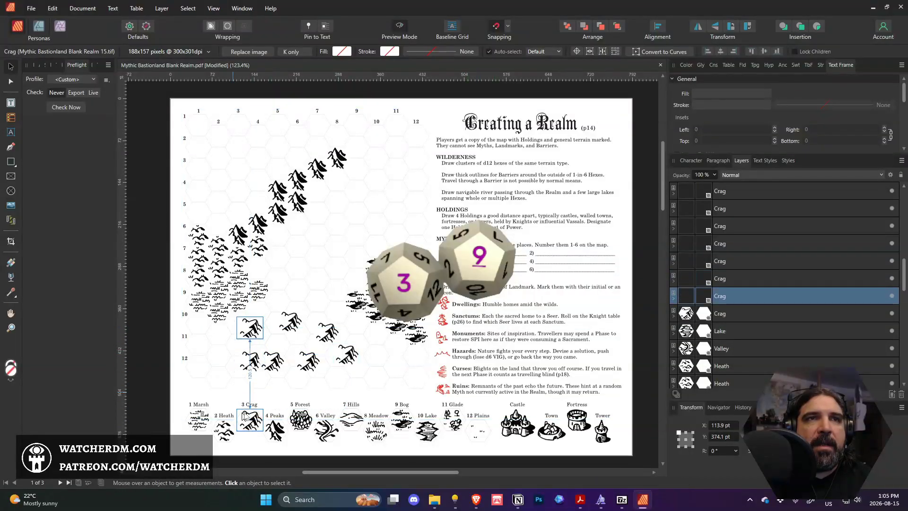
{"action": "left_click_drag", "start_coordinate": [244, 416], "coordinate": [367, 363], "text": "ctrl"}
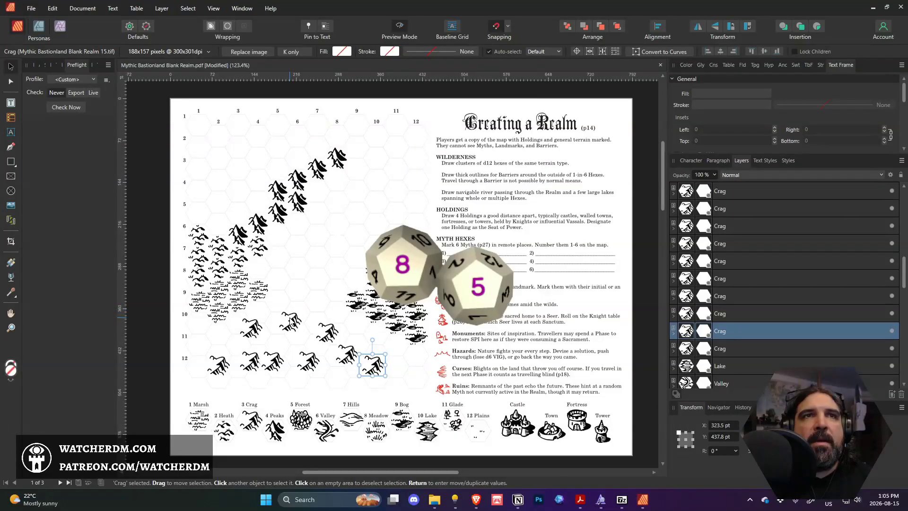
Arrange the nine Crag copies as a connected range from column 7, row 9 up to column 10, row 3
{"action": "left_click_drag", "start_coordinate": [290, 321], "coordinate": [341, 228]}
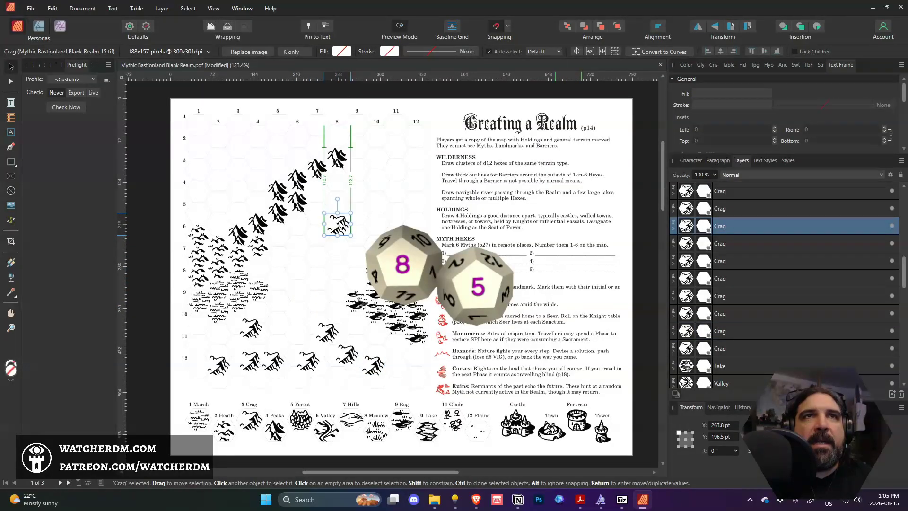
{"action": "left_click_drag", "start_coordinate": [329, 337], "coordinate": [320, 240]}
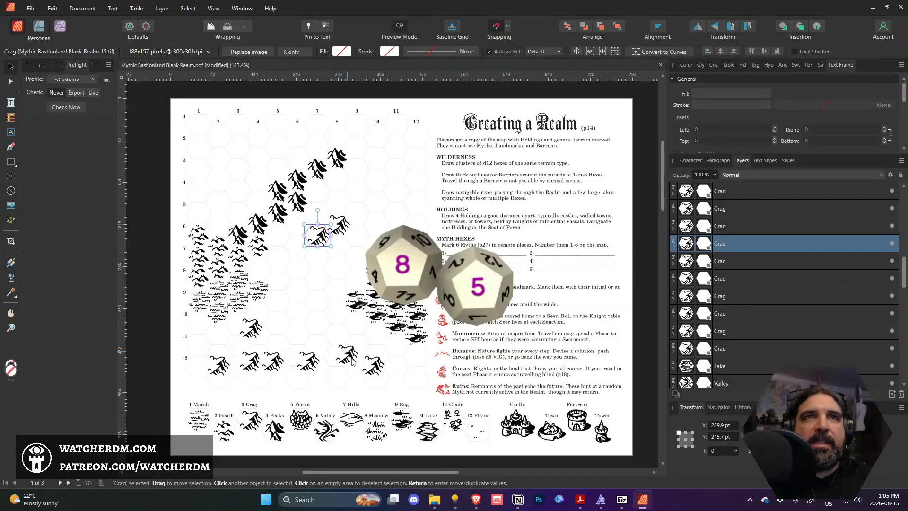
{"action": "left_click_drag", "start_coordinate": [350, 358], "coordinate": [320, 261]}
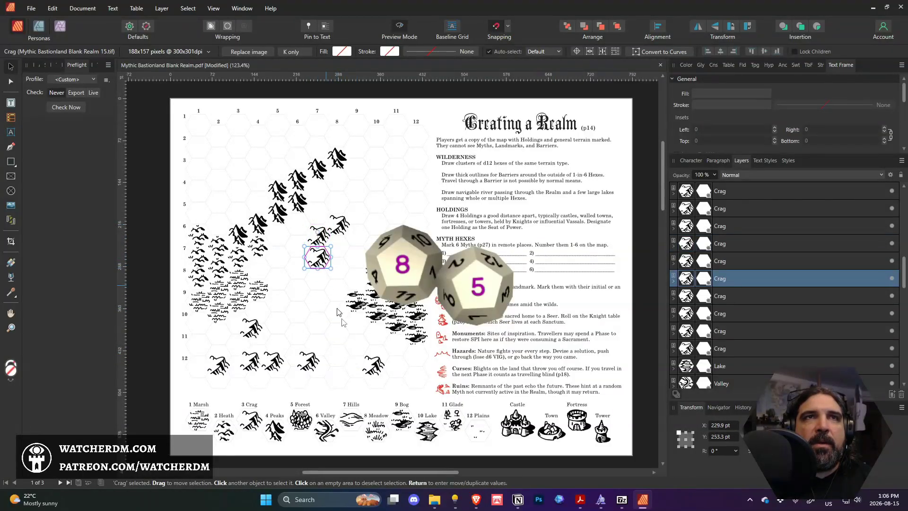
{"action": "left_click_drag", "start_coordinate": [377, 366], "coordinate": [322, 279]}
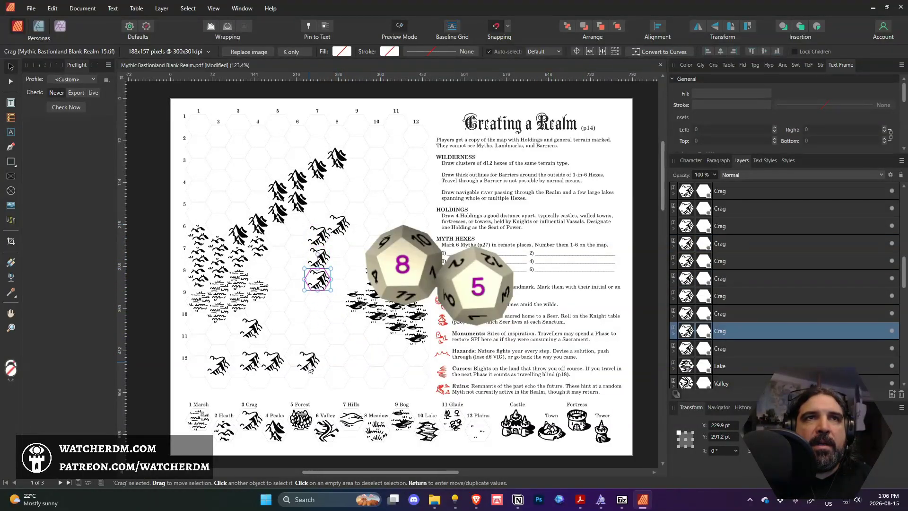
{"action": "left_click_drag", "start_coordinate": [313, 363], "coordinate": [327, 295]}
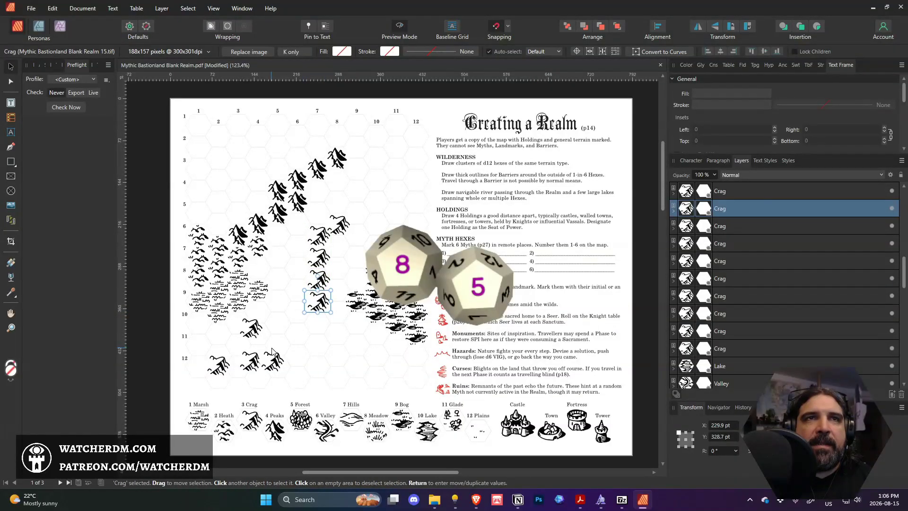
{"action": "left_click_drag", "start_coordinate": [274, 364], "coordinate": [340, 247]}
{"action": "left_click_drag", "start_coordinate": [248, 368], "coordinate": [355, 219]}
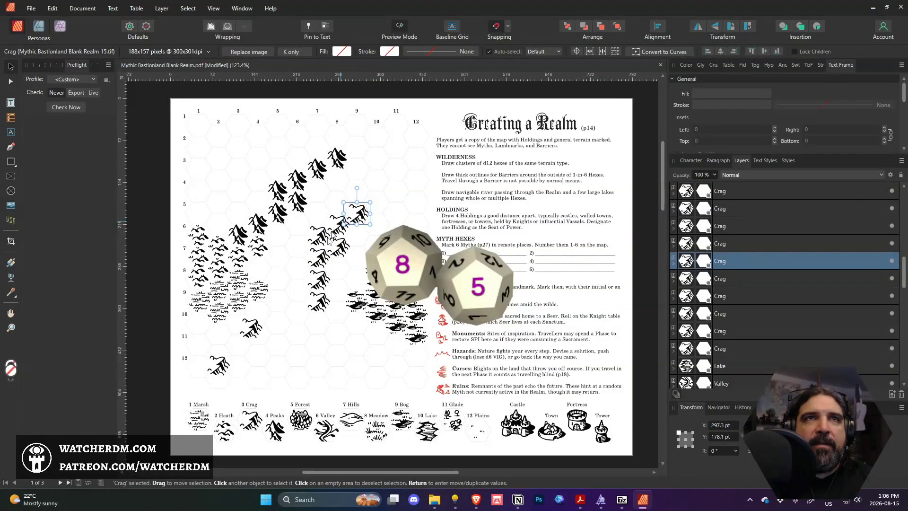
{"action": "left_click", "coordinate": [377, 201]}
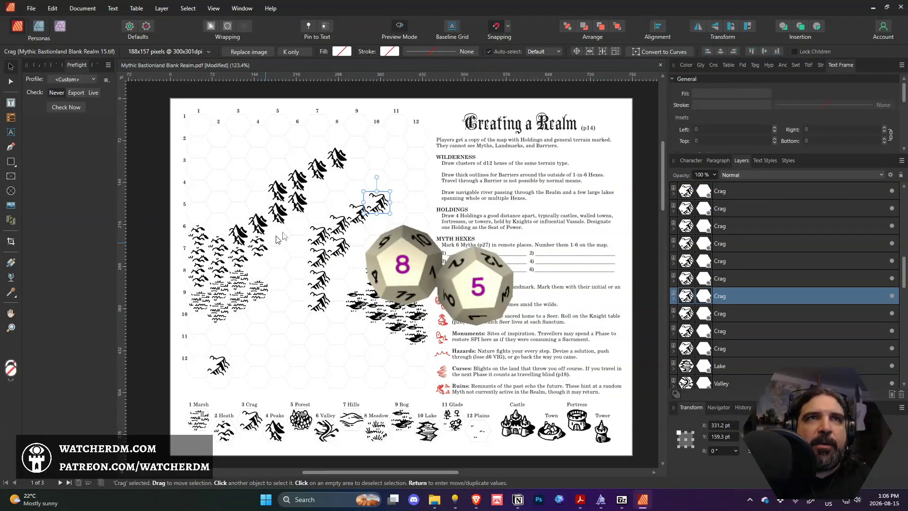
{"action": "left_click_drag", "start_coordinate": [222, 368], "coordinate": [382, 182]}
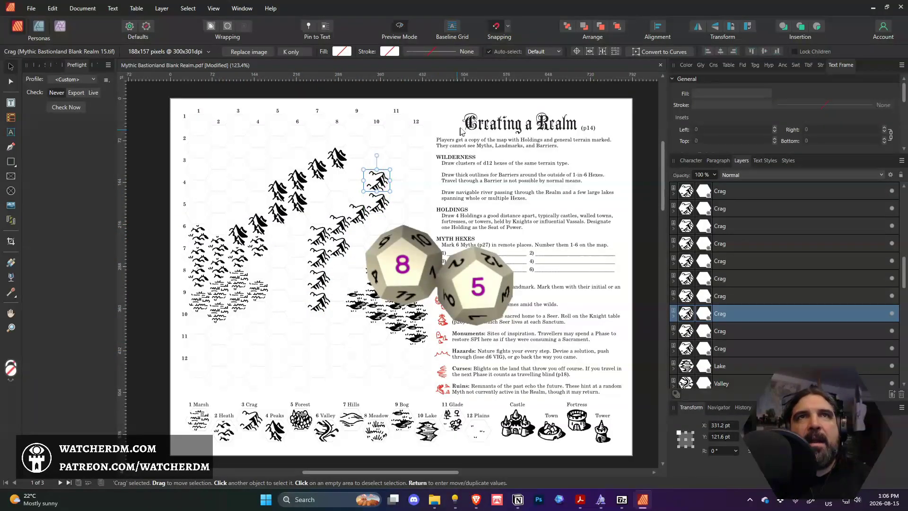
{"action": "left_click", "coordinate": [444, 97]}
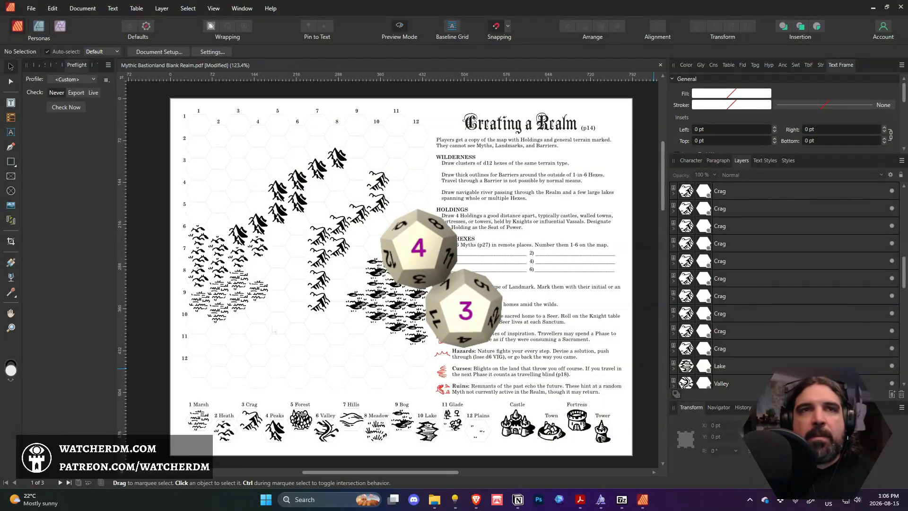
Duplicate the Peaks icon three times and group the copies at column 5, row 12 and column 6, rows 10 and 11
{"action": "left_click_drag", "start_coordinate": [281, 434], "coordinate": [269, 341]}
{"action": "left_click", "coordinate": [279, 425]}
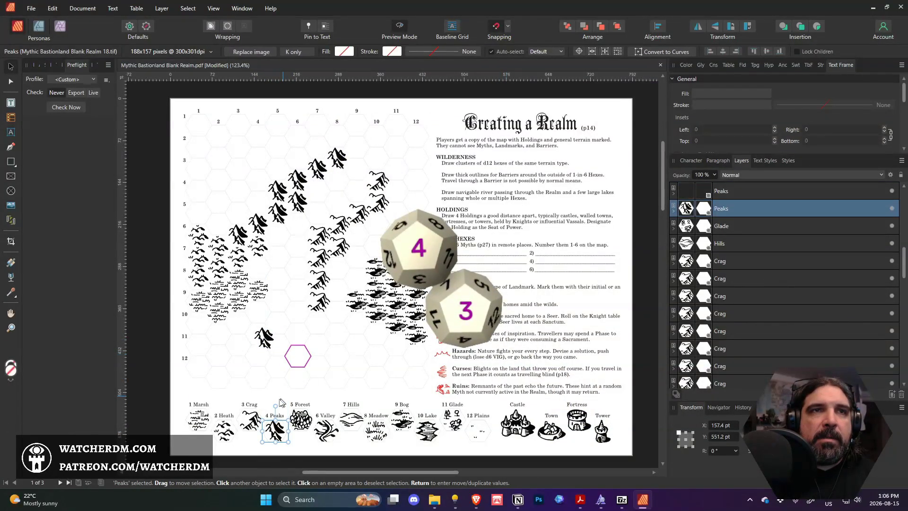
{"action": "left_click_drag", "start_coordinate": [277, 427], "coordinate": [277, 367]}
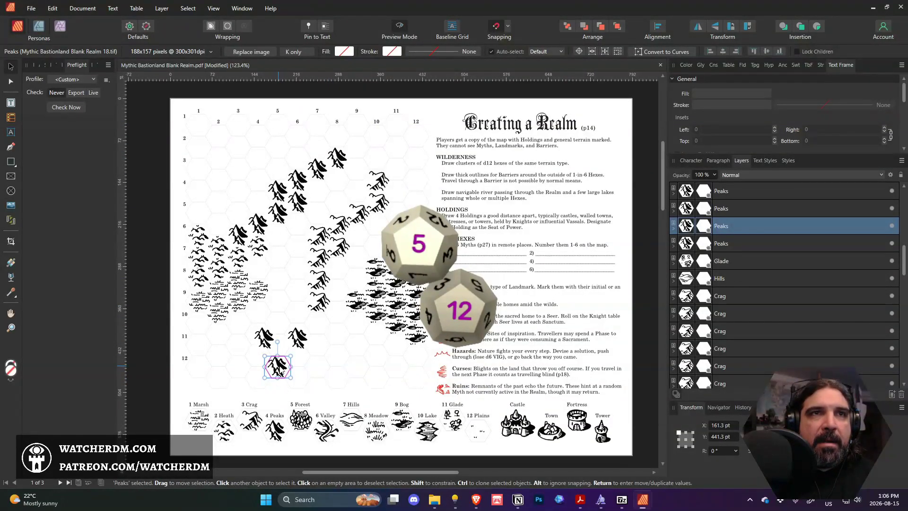
{"action": "left_click_drag", "start_coordinate": [281, 368], "coordinate": [305, 336]}
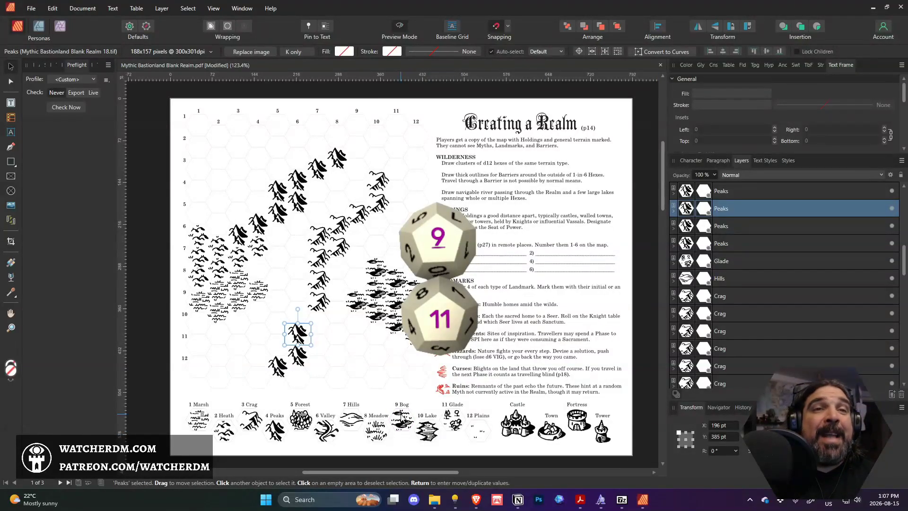
Duplicate the Bog icon from the terrain legend onto the lower part of the hex map, making eleven copies
{"action": "left_click_drag", "start_coordinate": [402, 420], "coordinate": [358, 372]}
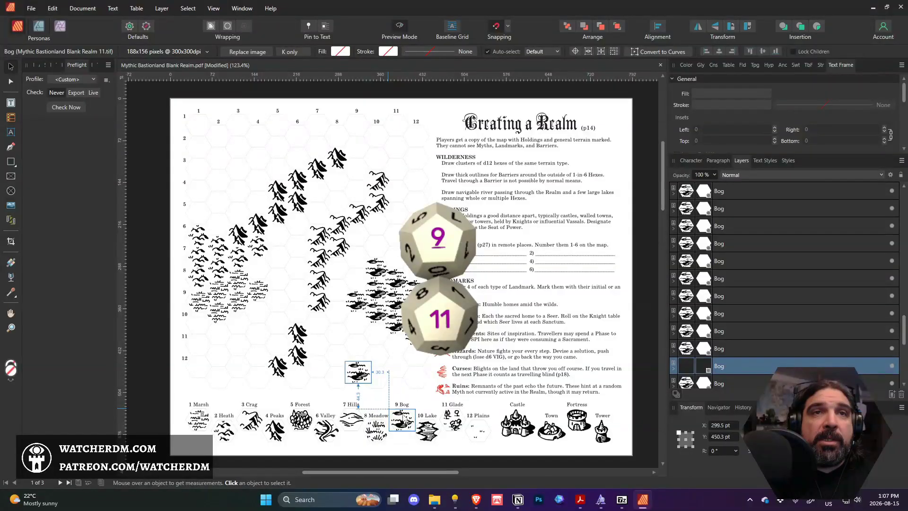
{"action": "key", "text": "ctrl+j"}
{"action": "left_click_drag", "start_coordinate": [405, 420], "coordinate": [326, 376]}
{"action": "left_click_drag", "start_coordinate": [403, 422], "coordinate": [370, 357]}
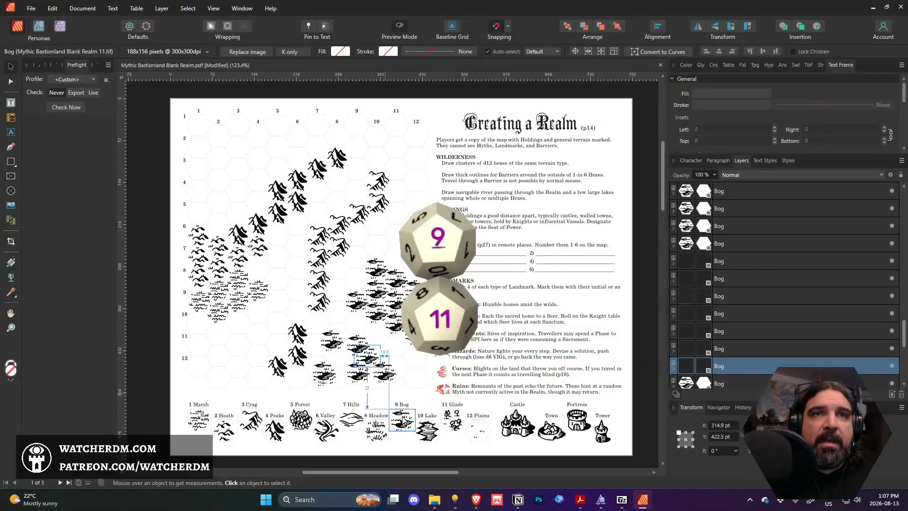
{"action": "left_click_drag", "start_coordinate": [404, 421], "coordinate": [386, 378]}
{"action": "left_click_drag", "start_coordinate": [403, 420], "coordinate": [391, 354]}
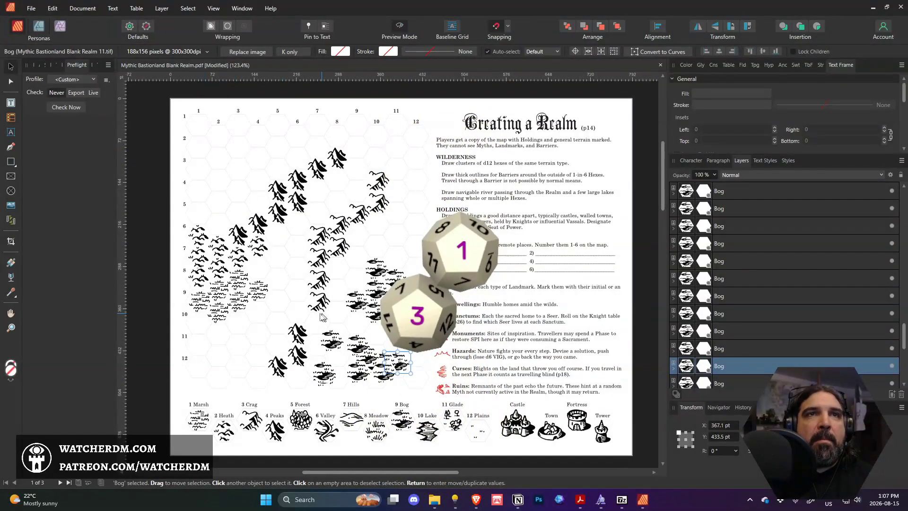
Arrange the eleven new Bog copies as a cluster in the map's upper-left corner, covering columns 1 to 4, rows 1 to 4
{"action": "left_click_drag", "start_coordinate": [329, 340], "coordinate": [199, 171]}
{"action": "left_click_drag", "start_coordinate": [352, 339], "coordinate": [198, 149]}
{"action": "left_click_drag", "start_coordinate": [366, 350], "coordinate": [199, 124]}
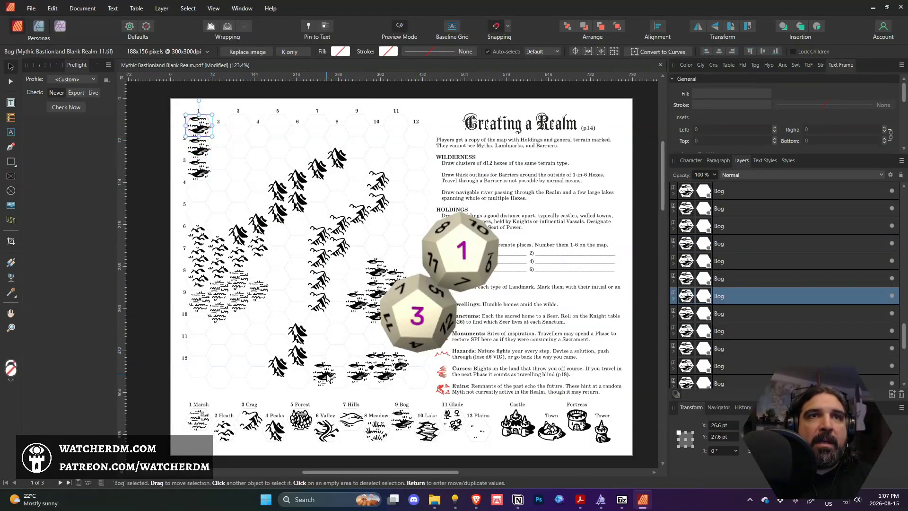
{"action": "left_click_drag", "start_coordinate": [327, 377], "coordinate": [220, 140]}
{"action": "left_click_drag", "start_coordinate": [363, 376], "coordinate": [224, 163]}
{"action": "left_click_drag", "start_coordinate": [373, 363], "coordinate": [199, 195]}
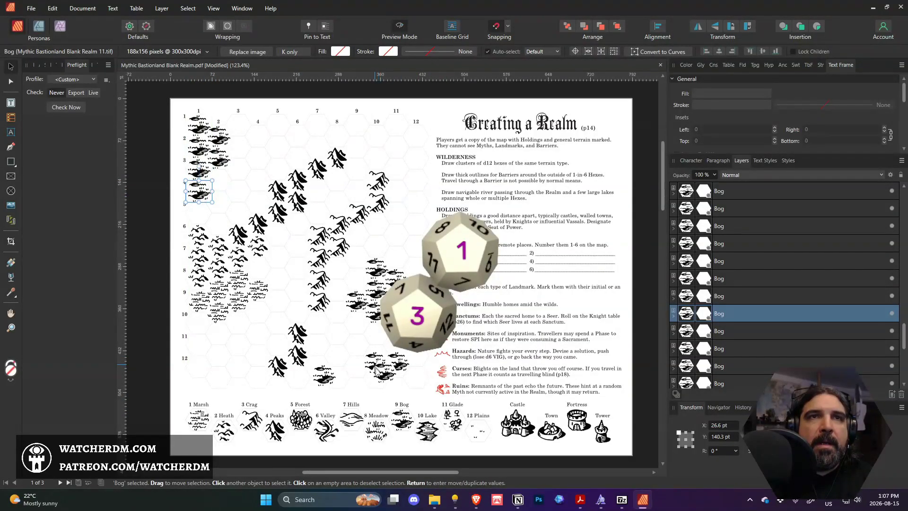
{"action": "left_click_drag", "start_coordinate": [376, 370], "coordinate": [234, 129]}
{"action": "left_click_drag", "start_coordinate": [390, 370], "coordinate": [242, 156]}
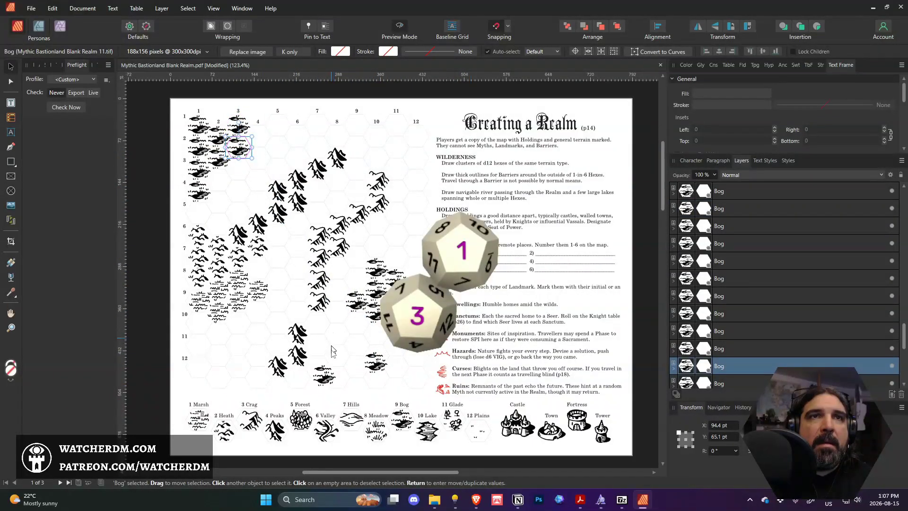
{"action": "left_click_drag", "start_coordinate": [322, 379], "coordinate": [236, 175]}
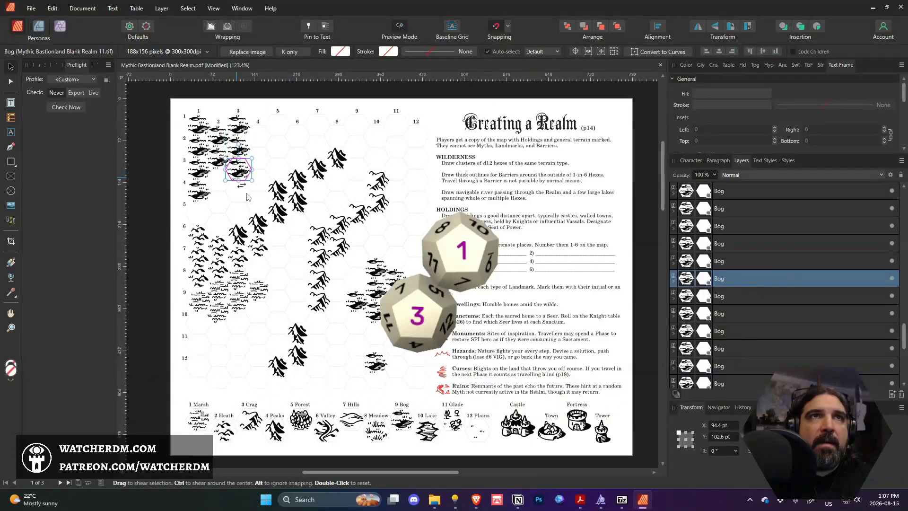
{"action": "left_click_drag", "start_coordinate": [373, 354], "coordinate": [220, 182]}
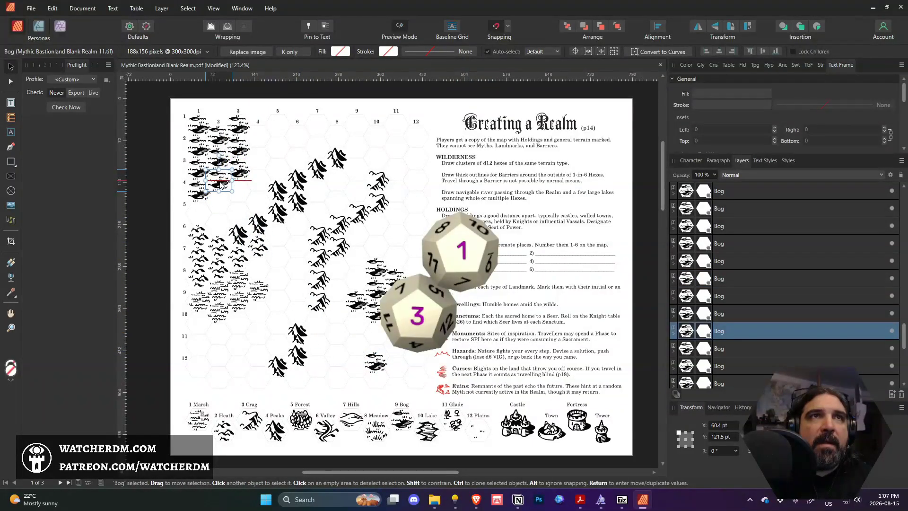
{"action": "left_click_drag", "start_coordinate": [373, 362], "coordinate": [266, 163]}
{"action": "left_click", "coordinate": [147, 183]}
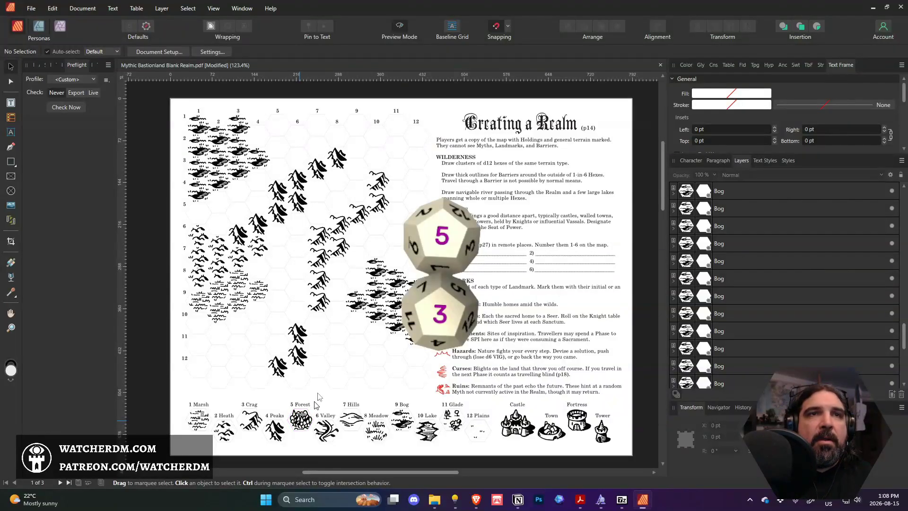
Duplicate the Forest icon three times and group the copies at column 4, rows 10 and 11, and column 5, row 11
{"action": "mouse_move", "coordinate": [301, 423]}
{"action": "left_mouse_down"}
{"action": "mouse_move", "coordinate": [337, 355]}
{"action": "mouse_move", "coordinate": [339, 398]}
{"action": "mouse_move", "coordinate": [358, 367]}
{"action": "mouse_move", "coordinate": [325, 368]}
{"action": "mouse_move", "coordinate": [332, 362]}
{"action": "left_mouse_up"}
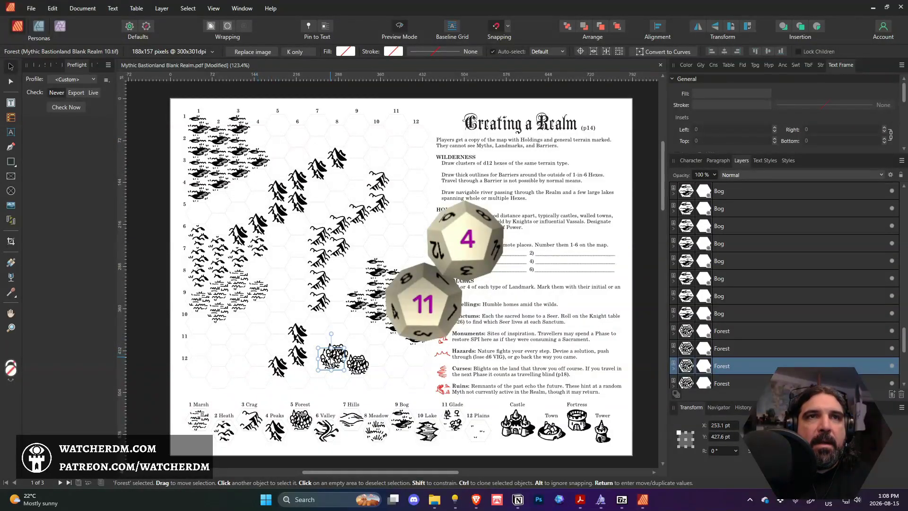
{"action": "left_click_drag", "start_coordinate": [331, 358], "coordinate": [259, 355]}
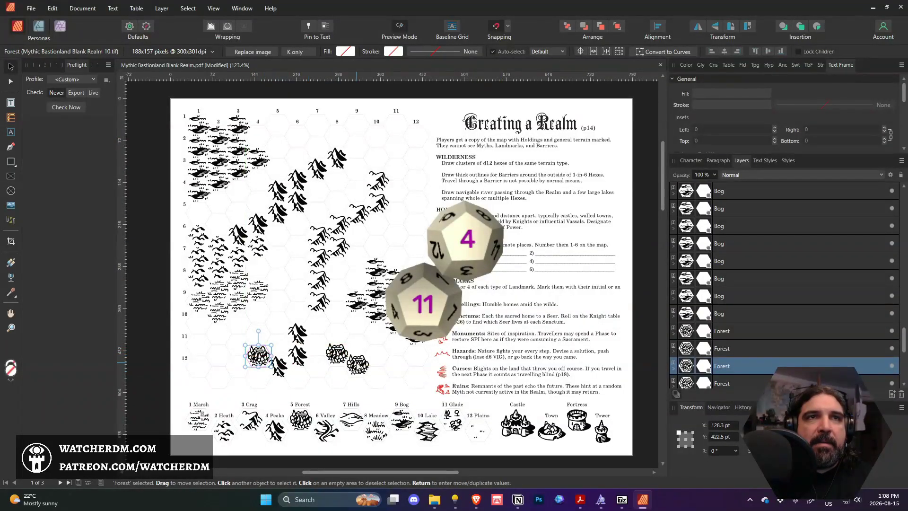
{"action": "left_click_drag", "start_coordinate": [338, 354], "coordinate": [281, 349]}
{"action": "left_click_drag", "start_coordinate": [358, 368], "coordinate": [259, 338]}
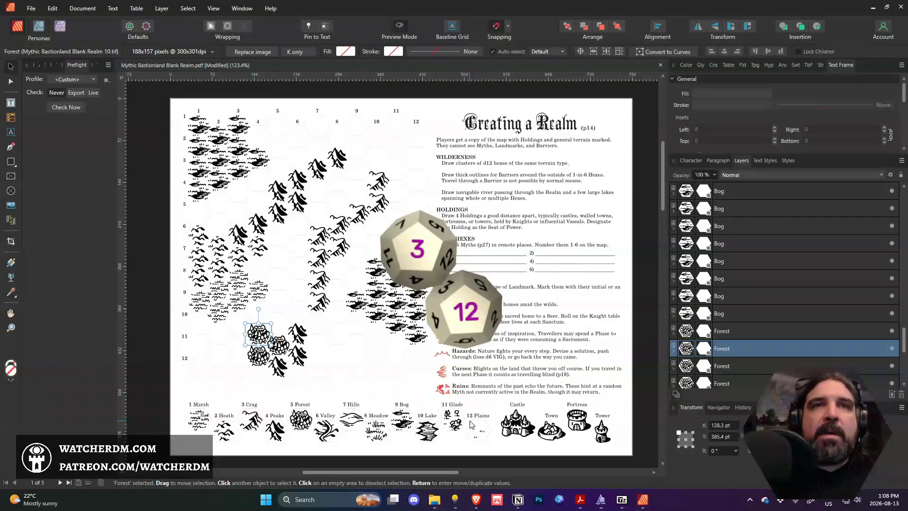
Duplicate the Plains icon three times and place the copies at column 9, rows 3 and 4, and column 10, row 2
{"action": "left_click", "coordinate": [481, 434]}
{"action": "mouse_move", "coordinate": [481, 434]}
{"action": "left_mouse_down"}
{"action": "mouse_move", "coordinate": [353, 354]}
{"action": "mouse_move", "coordinate": [380, 364]}
{"action": "mouse_move", "coordinate": [373, 393]}
{"action": "left_mouse_up"}
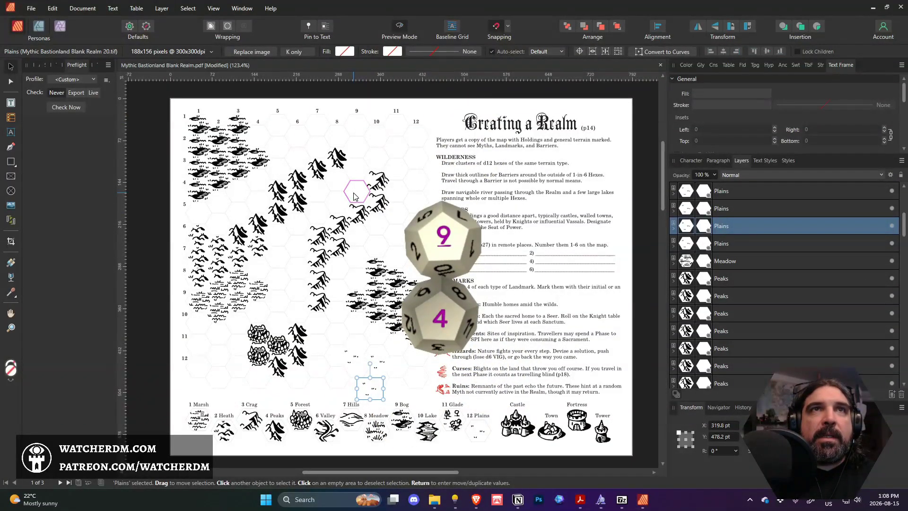
{"action": "left_click_drag", "start_coordinate": [372, 390], "coordinate": [358, 194]}
{"action": "left_click_drag", "start_coordinate": [376, 361], "coordinate": [356, 169]}
{"action": "left_click_drag", "start_coordinate": [353, 365], "coordinate": [379, 161]}
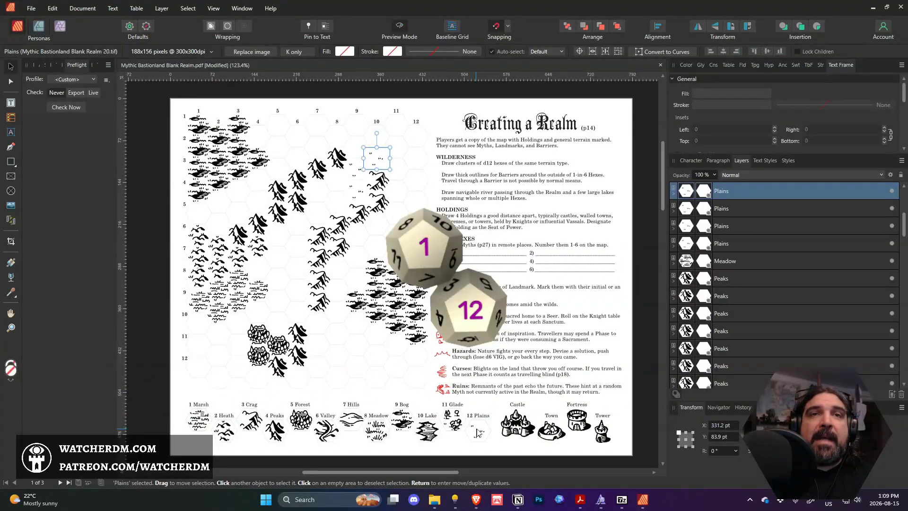
Place one Plains copy at column 11, row 3, and two Hills copies at column 8, rows 7 and 8
{"action": "left_click_drag", "start_coordinate": [476, 430], "coordinate": [399, 175]}
{"action": "left_click", "coordinate": [446, 95]}
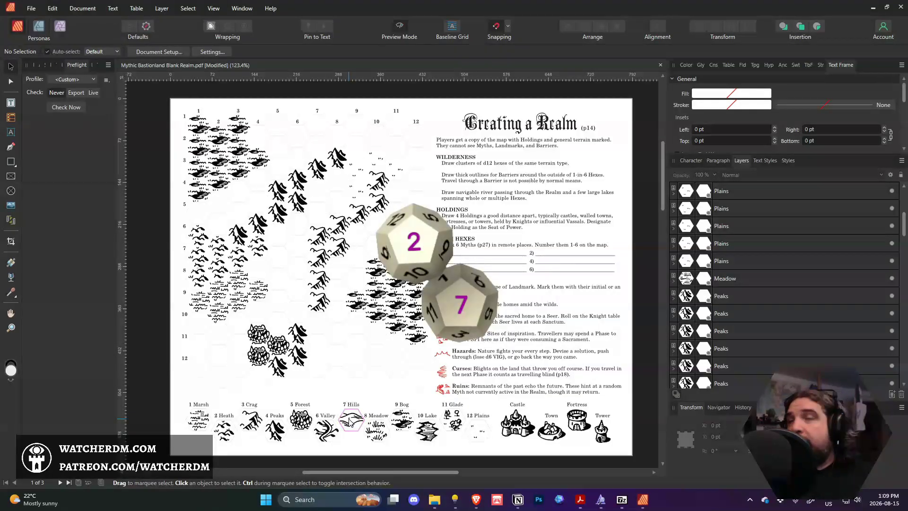
{"action": "left_click_drag", "start_coordinate": [350, 421], "coordinate": [340, 372]}
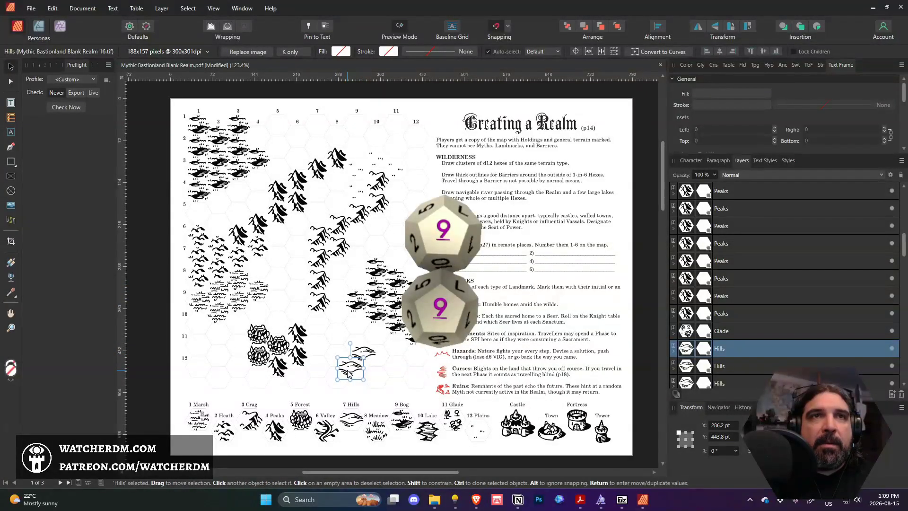
{"action": "left_click_drag", "start_coordinate": [348, 369], "coordinate": [335, 288]}
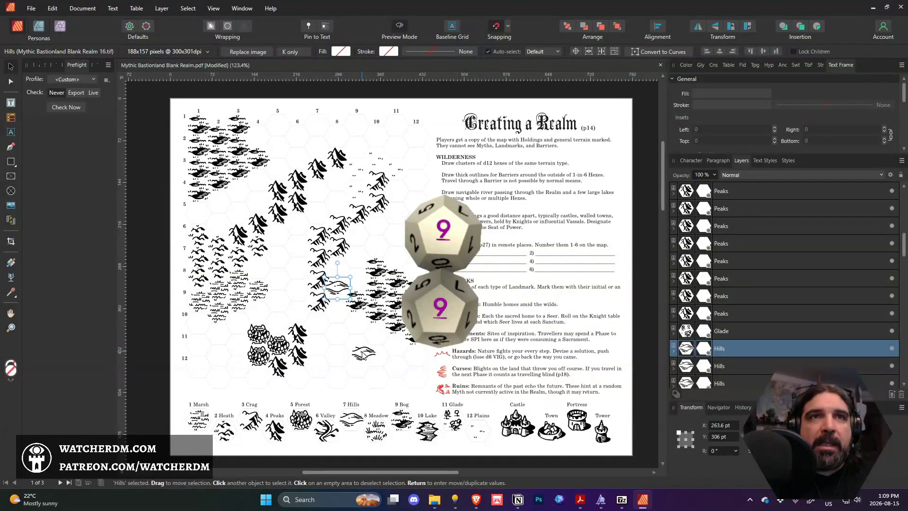
{"action": "left_click_drag", "start_coordinate": [363, 354], "coordinate": [338, 272]}
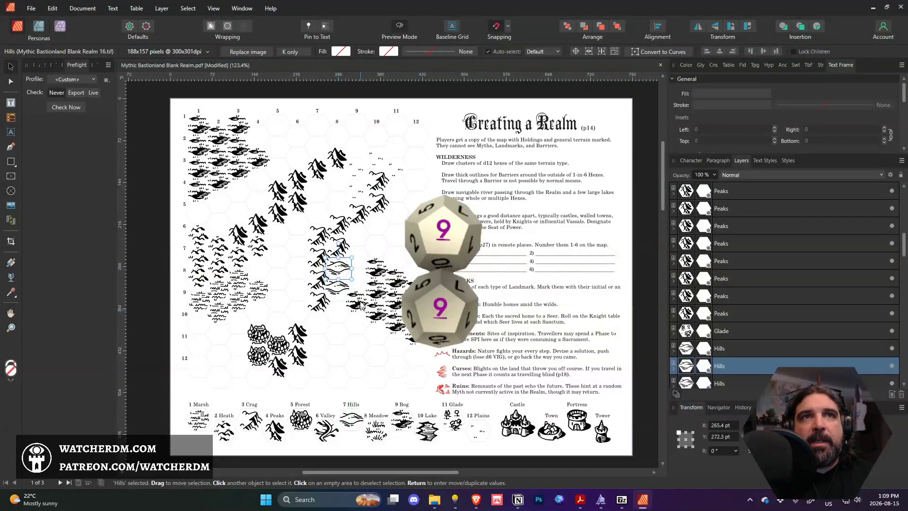
{"action": "left_click", "coordinate": [337, 289]}
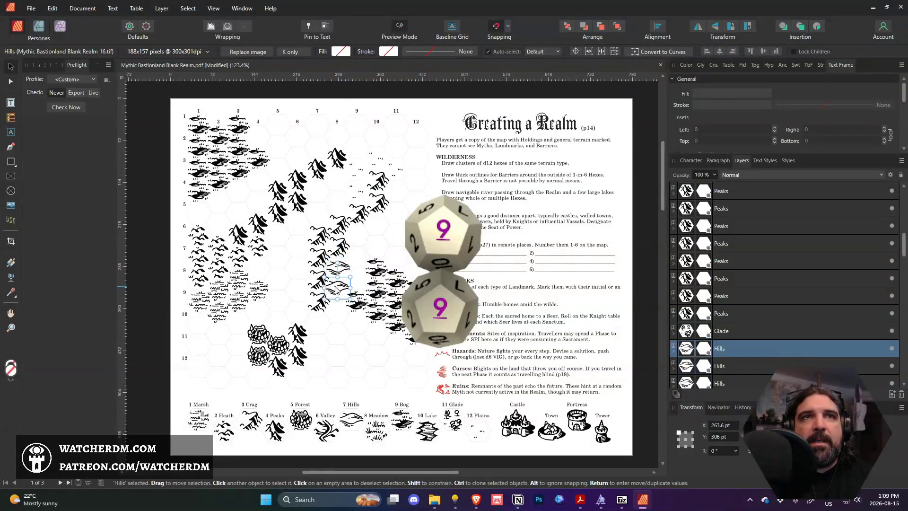
{"action": "left_click_drag", "start_coordinate": [336, 294], "coordinate": [337, 294]}
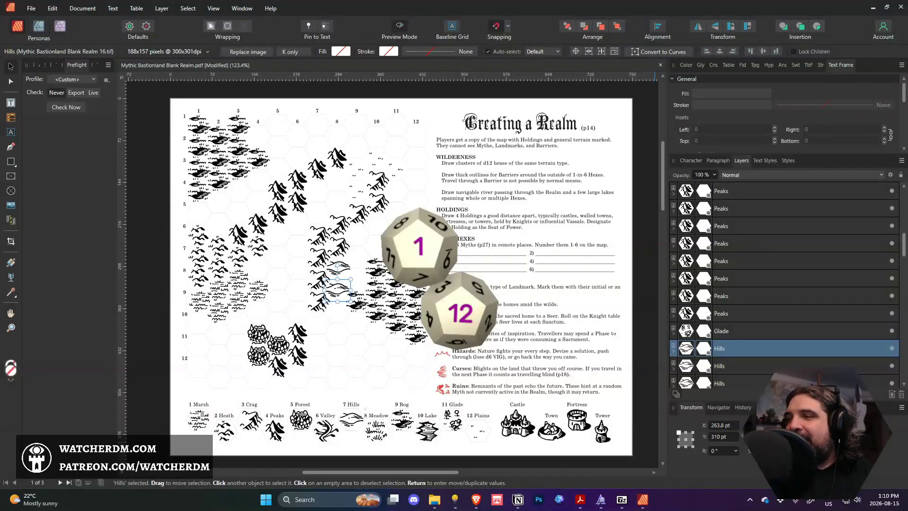
Duplicate the Marsh icon from the terrain legend repeatedly, gathering the copies in the hex map's lower-left corner
{"action": "left_click", "coordinate": [199, 419]}
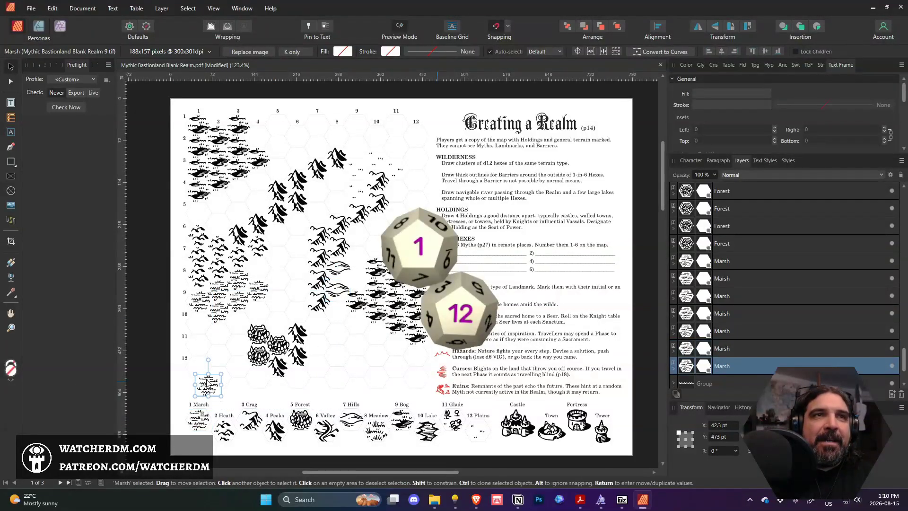
{"action": "left_click_drag", "start_coordinate": [198, 418], "coordinate": [206, 373]}
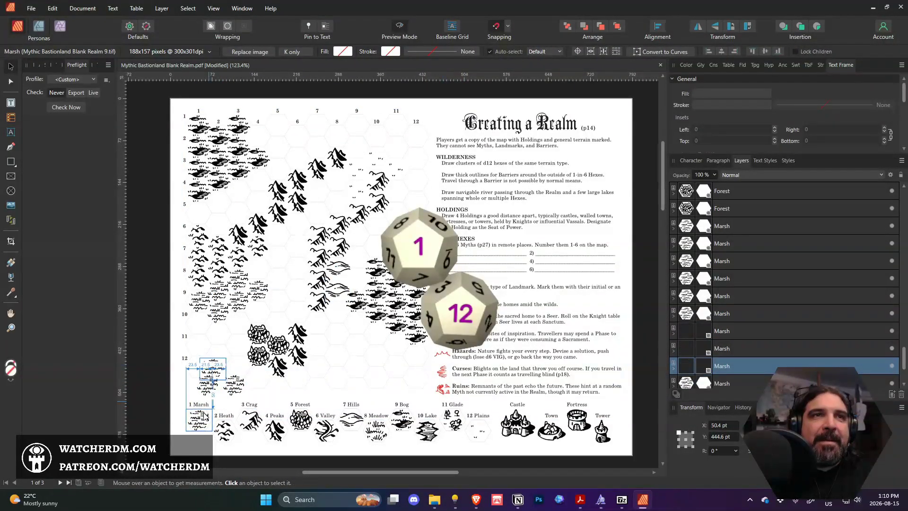
{"action": "left_click_drag", "start_coordinate": [199, 418], "coordinate": [221, 358]}
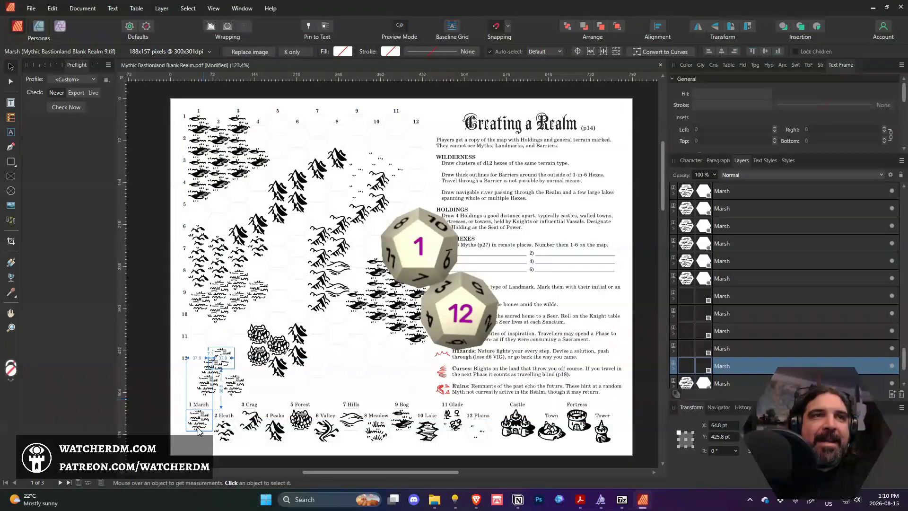
{"action": "left_click_drag", "start_coordinate": [199, 424], "coordinate": [213, 339]}
{"action": "left_click_drag", "start_coordinate": [200, 424], "coordinate": [226, 373]}
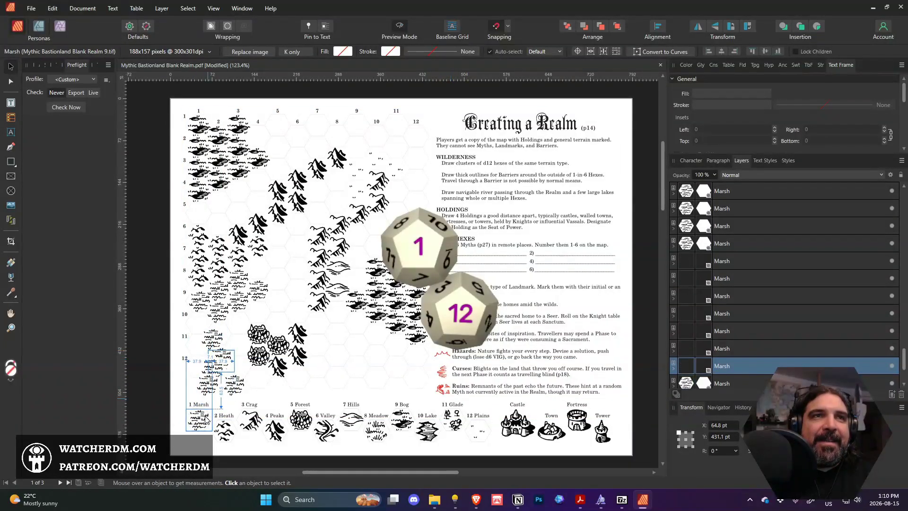
{"action": "left_click_drag", "start_coordinate": [198, 422], "coordinate": [221, 363]}
{"action": "left_click_drag", "start_coordinate": [198, 424], "coordinate": [221, 363]}
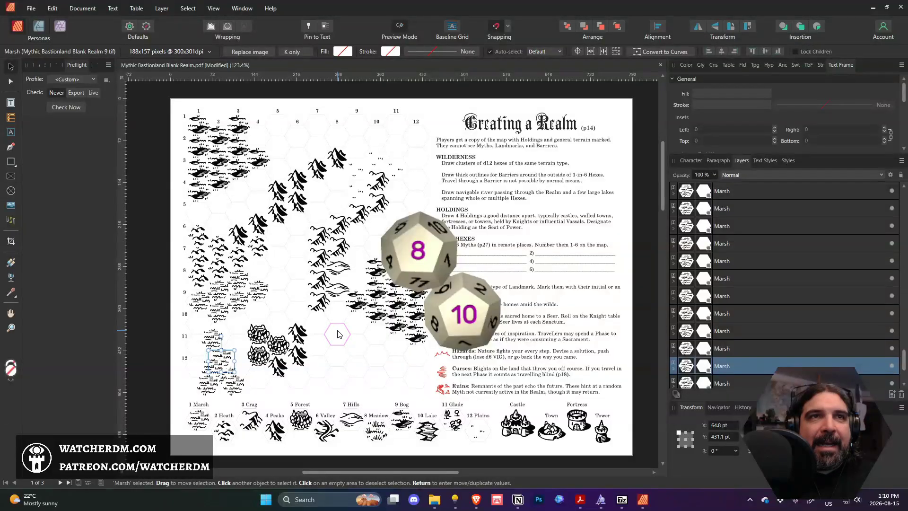
Arrange the Marsh copies as a cluster beside the lower-right Bog area, around columns 7 to 10, rows 9 to 12
{"action": "left_click_drag", "start_coordinate": [218, 362], "coordinate": [332, 337]}
{"action": "left_click_drag", "start_coordinate": [212, 347], "coordinate": [336, 320]}
{"action": "left_click_drag", "start_coordinate": [221, 355], "coordinate": [358, 320]}
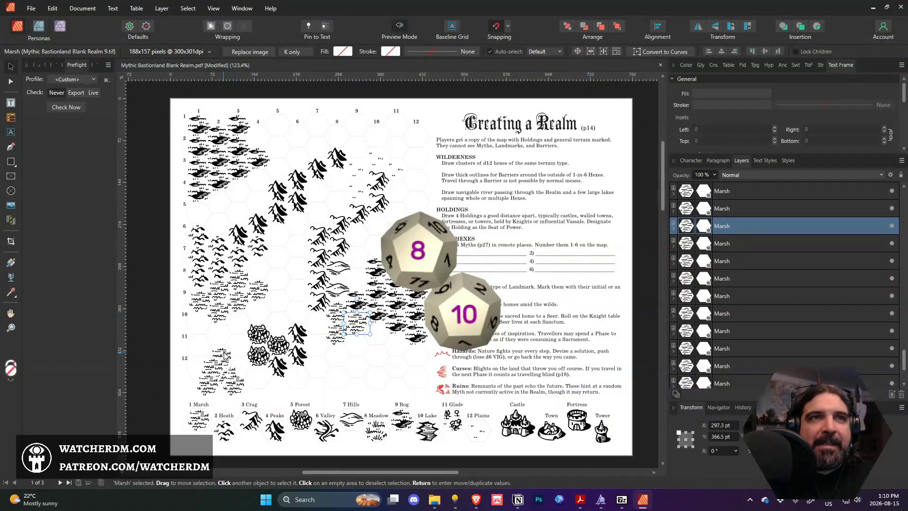
{"action": "left_click_drag", "start_coordinate": [224, 357], "coordinate": [376, 334]}
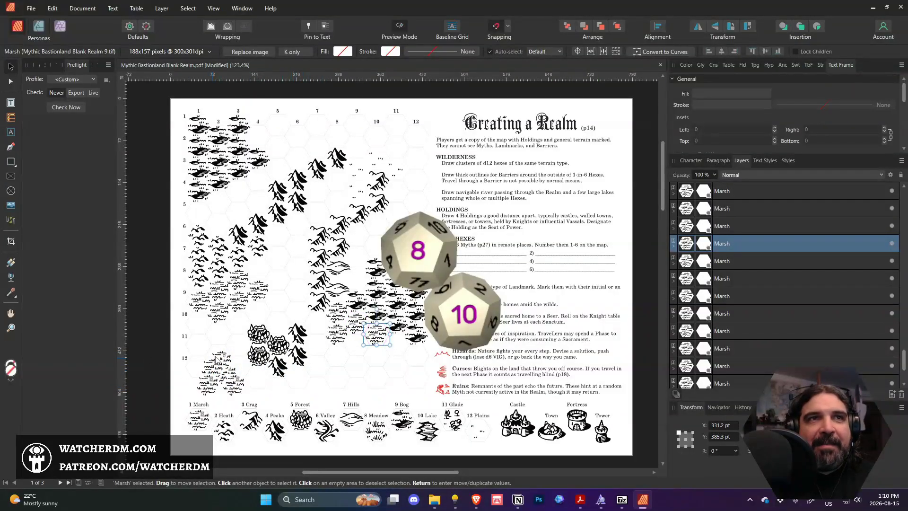
{"action": "left_click_drag", "start_coordinate": [217, 361], "coordinate": [317, 337]}
{"action": "left_click_drag", "start_coordinate": [232, 380], "coordinate": [375, 354]}
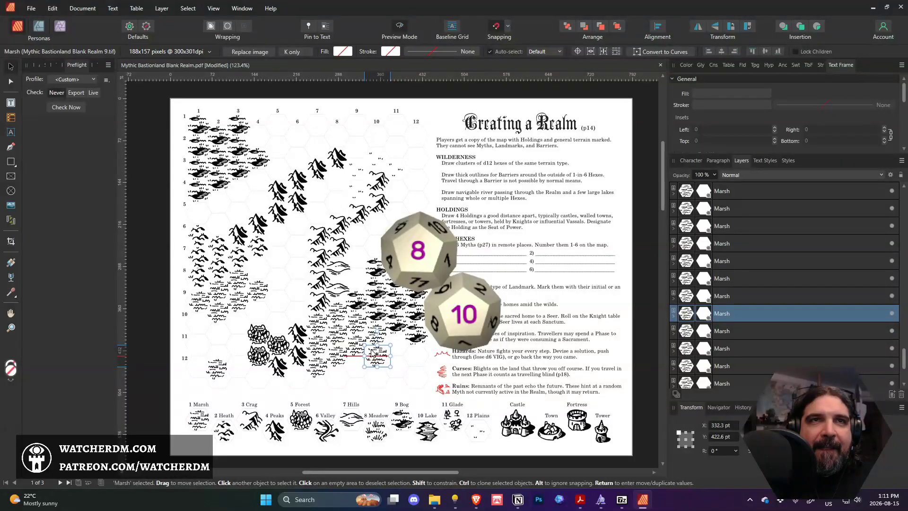
{"action": "left_click_drag", "start_coordinate": [217, 368], "coordinate": [377, 362]}
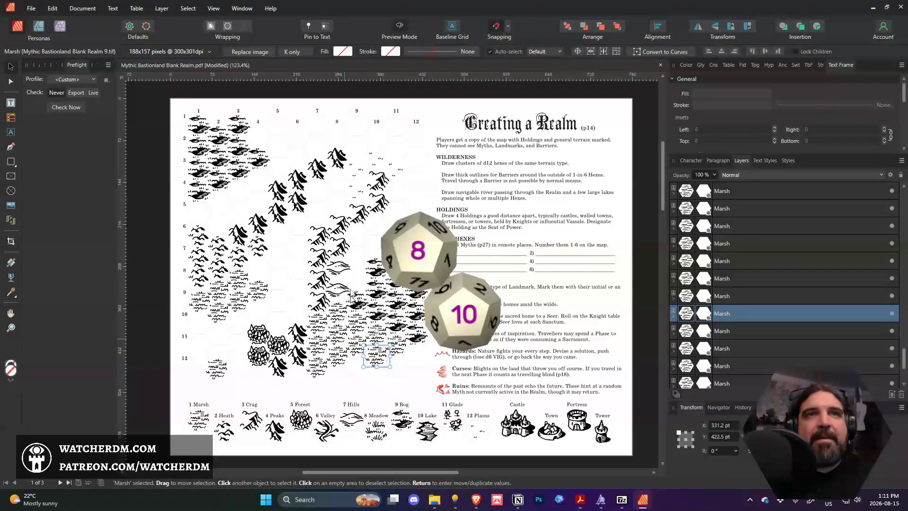
{"action": "left_click", "coordinate": [149, 381]}
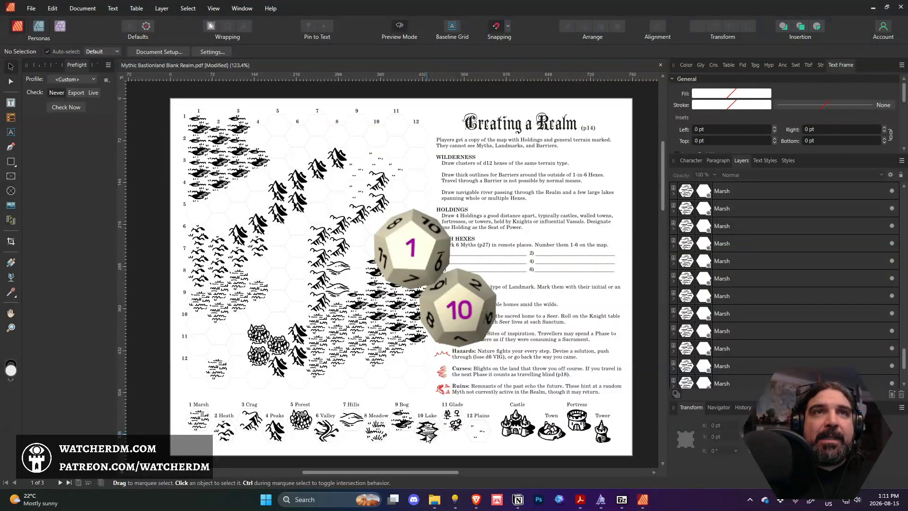
Place one Lake copy at column 9, row 8, and two Forest copies at row 5 of columns 2 and 3
{"action": "left_click_drag", "start_coordinate": [430, 438], "coordinate": [358, 282]}
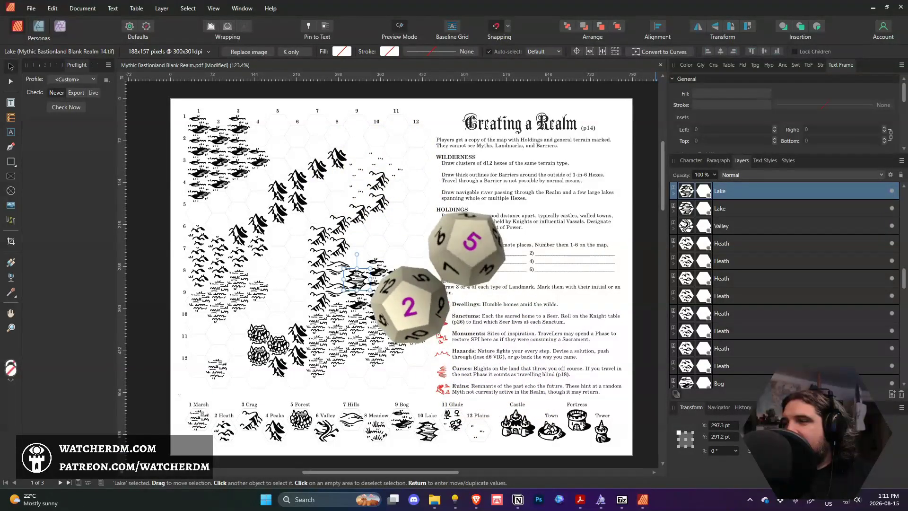
{"action": "left_click_drag", "start_coordinate": [300, 416], "coordinate": [282, 276]}
{"action": "left_click", "coordinate": [306, 414]}
{"action": "left_click_drag", "start_coordinate": [306, 414], "coordinate": [294, 284]}
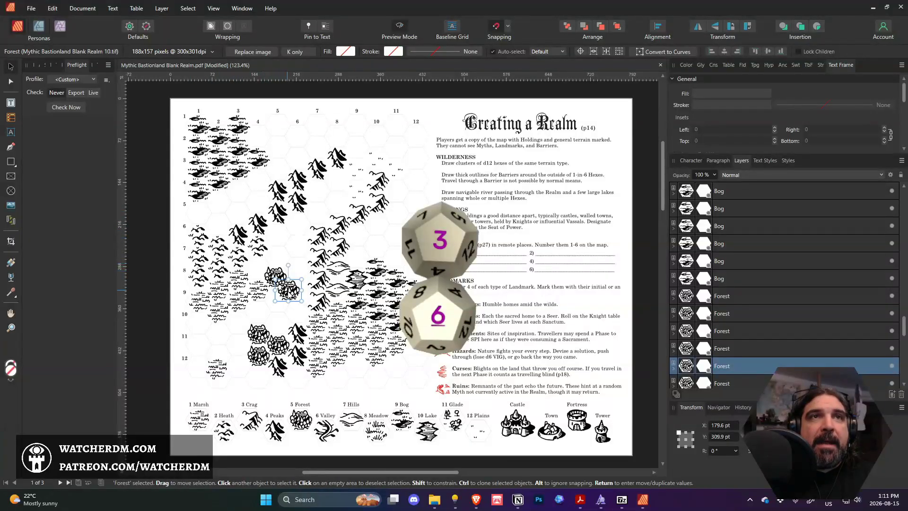
{"action": "left_click_drag", "start_coordinate": [289, 291], "coordinate": [240, 215]}
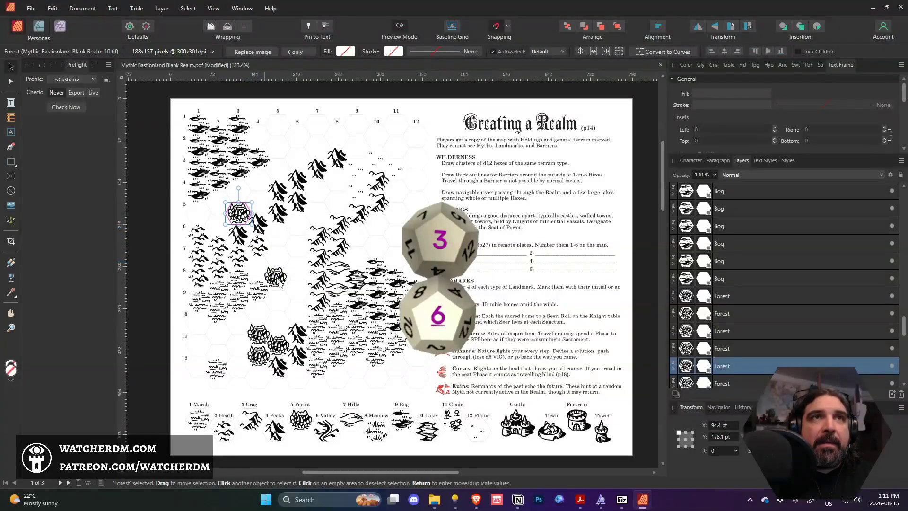
{"action": "left_click_drag", "start_coordinate": [284, 276], "coordinate": [220, 226]}
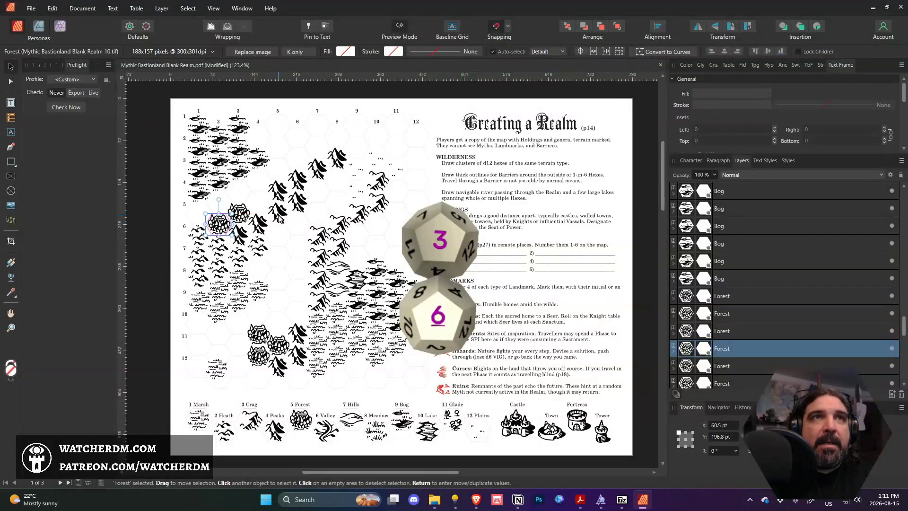
{"action": "left_click", "coordinate": [137, 267]}
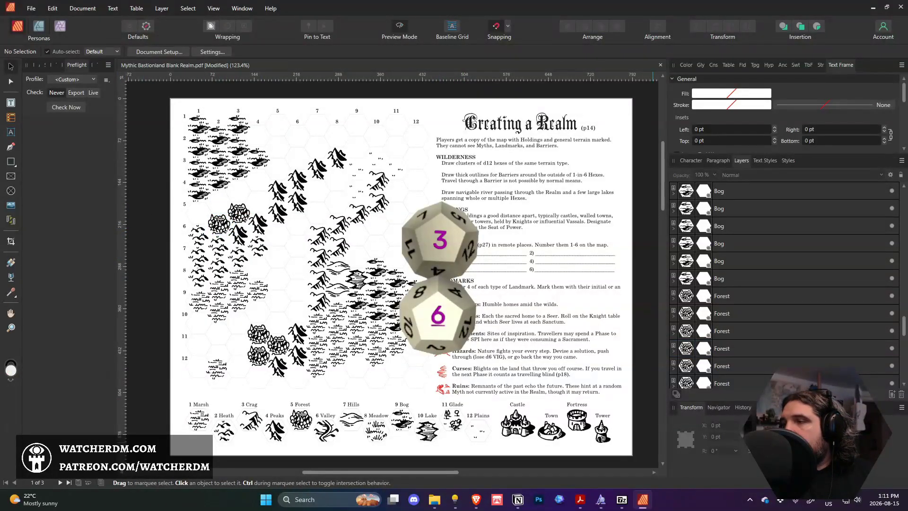
Roll the dice again and duplicate the Lake icon repeatedly along the lower edge of the hex map
{"action": "right_click", "coordinate": [430, 312]}
{"action": "left_click", "coordinate": [483, 290]}
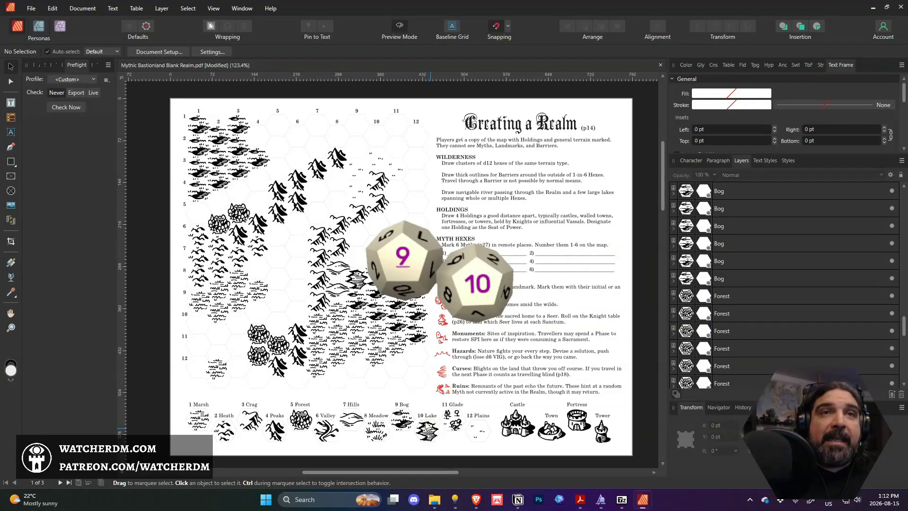
{"action": "mouse_move", "coordinate": [427, 427]}
{"action": "left_mouse_down"}
{"action": "mouse_move", "coordinate": [374, 380]}
{"action": "mouse_move", "coordinate": [386, 388]}
{"action": "left_mouse_up"}
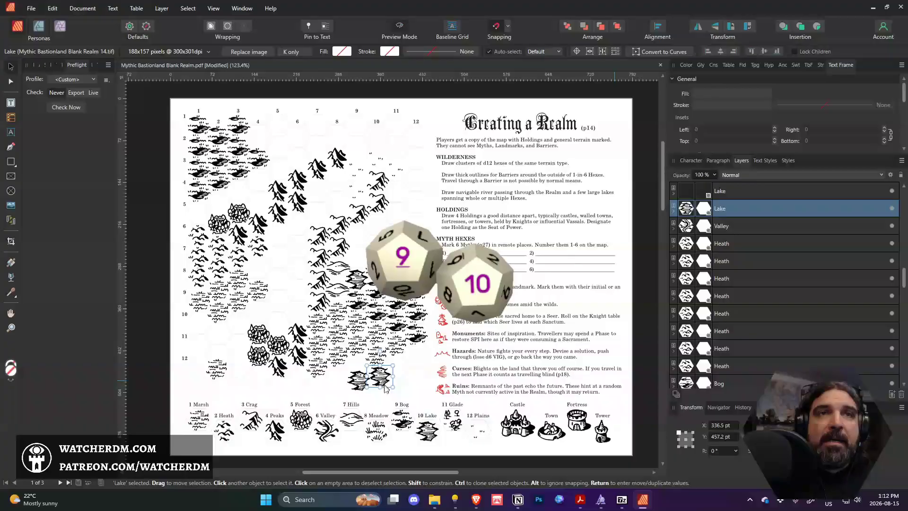
{"action": "left_click_drag", "start_coordinate": [427, 427], "coordinate": [405, 373]}
{"action": "left_click_drag", "start_coordinate": [428, 427], "coordinate": [352, 394]}
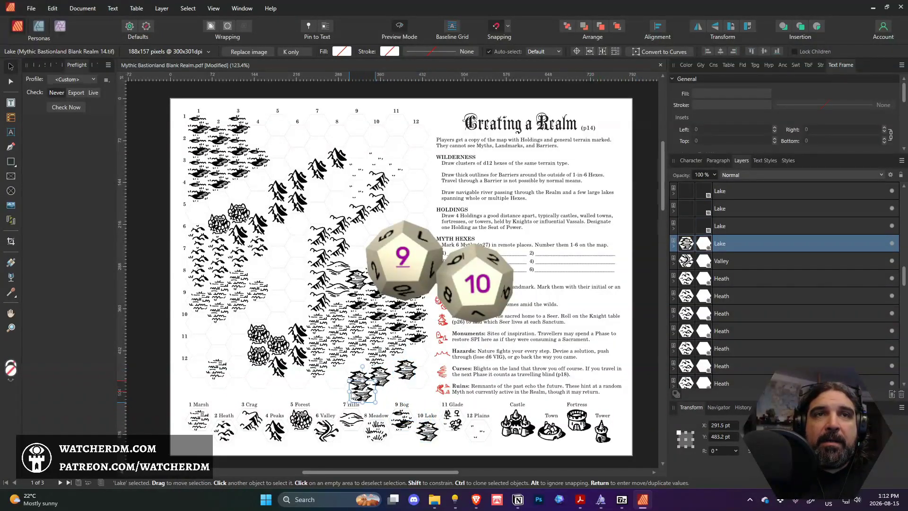
{"action": "mouse_move", "coordinate": [427, 427]}
{"action": "left_mouse_down"}
{"action": "mouse_move", "coordinate": [307, 388]}
{"action": "mouse_move", "coordinate": [427, 426]}
{"action": "mouse_move", "coordinate": [409, 389]}
{"action": "mouse_move", "coordinate": [428, 425]}
{"action": "mouse_move", "coordinate": [420, 366]}
{"action": "mouse_move", "coordinate": [428, 427]}
{"action": "mouse_move", "coordinate": [415, 371]}
{"action": "left_mouse_up"}
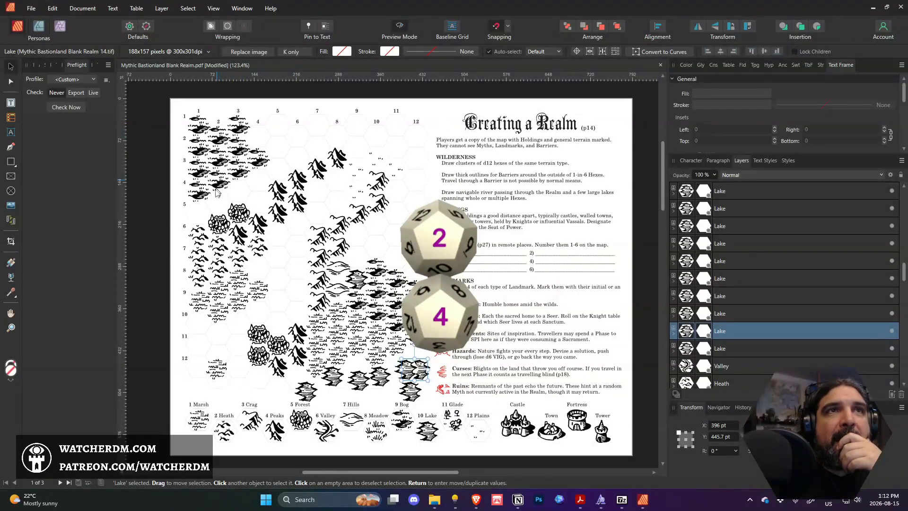
Arrange the new Lake copies as a diagonal band from column 1, row 5 up to column 7, row 2, including column 5, row 2
{"action": "left_click_drag", "start_coordinate": [336, 378], "coordinate": [202, 216]}
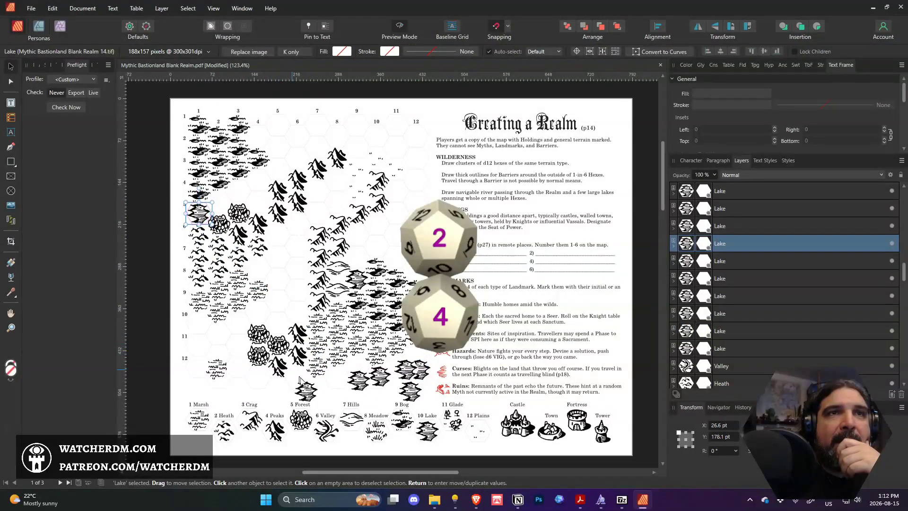
{"action": "left_click_drag", "start_coordinate": [303, 381], "coordinate": [218, 202]}
{"action": "left_click", "coordinate": [301, 255]}
{"action": "left_click_drag", "start_coordinate": [301, 255], "coordinate": [227, 171]}
{"action": "left_click_drag", "start_coordinate": [385, 387], "coordinate": [259, 203]}
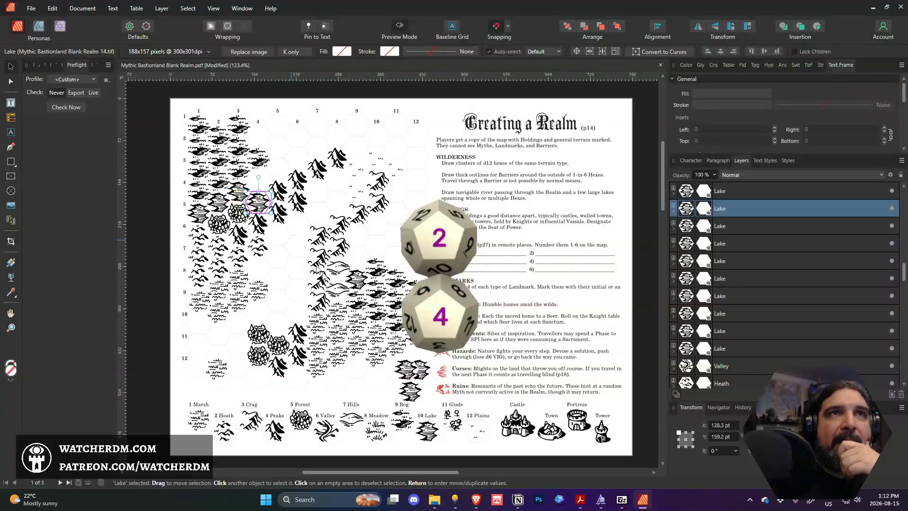
{"action": "left_click_drag", "start_coordinate": [393, 374], "coordinate": [278, 172]}
{"action": "left_click_drag", "start_coordinate": [417, 378], "coordinate": [298, 160]}
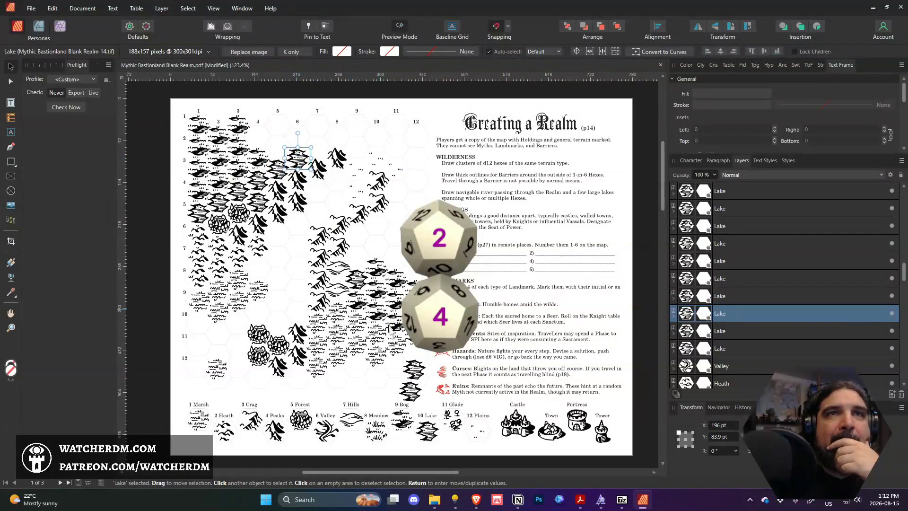
{"action": "left_click_drag", "start_coordinate": [415, 373], "coordinate": [319, 152]}
{"action": "left_click_drag", "start_coordinate": [414, 392], "coordinate": [280, 147]}
{"action": "left_click", "coordinate": [154, 228]}
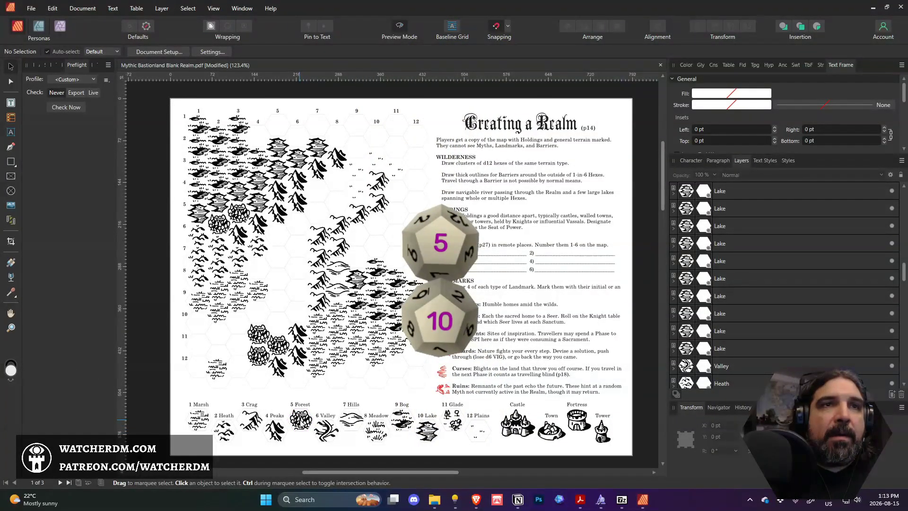
Duplicate the Forest icon repeatedly, stacking the copies around column 5, rows 8 and 9
{"action": "left_click", "coordinate": [287, 299]}
{"action": "left_click_drag", "start_coordinate": [301, 414], "coordinate": [279, 303]}
{"action": "left_click_drag", "start_coordinate": [301, 416], "coordinate": [285, 317]}
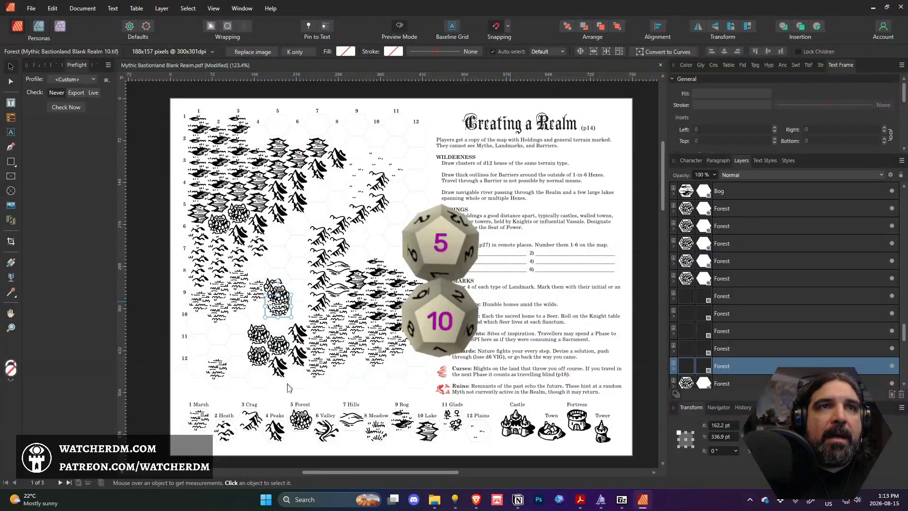
{"action": "left_click_drag", "start_coordinate": [301, 416], "coordinate": [275, 290]}
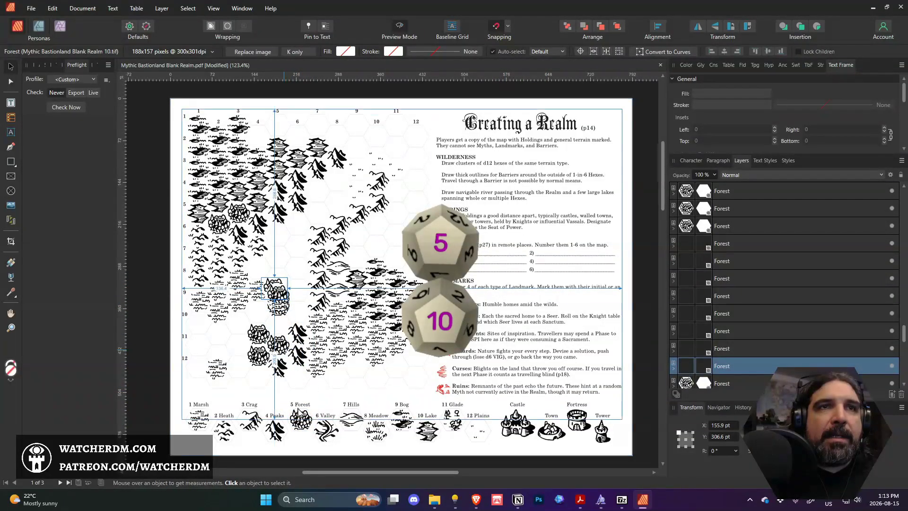
{"action": "left_click", "coordinate": [298, 397]}
{"action": "left_click_drag", "start_coordinate": [298, 399], "coordinate": [267, 298]}
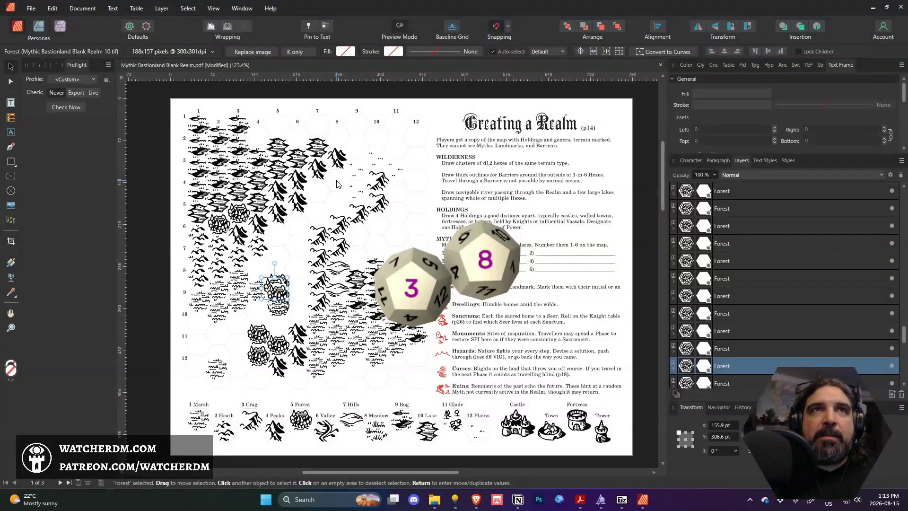
Spread the stacked Forest copies into a winding band across columns 5 to 8, from column 8, row 3 down to column 6, row 8
{"action": "left_click_drag", "start_coordinate": [282, 292], "coordinate": [341, 182]}
{"action": "left_click_drag", "start_coordinate": [279, 289], "coordinate": [320, 193]}
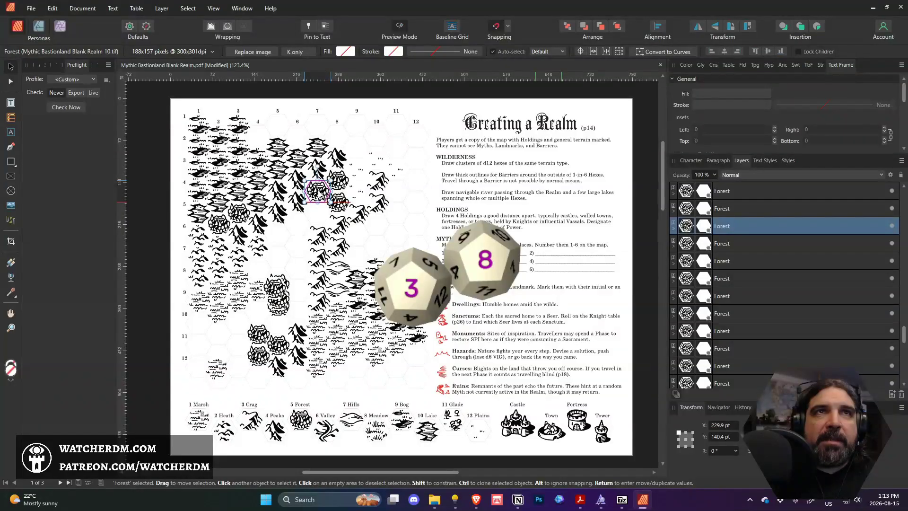
{"action": "left_click_drag", "start_coordinate": [279, 293], "coordinate": [320, 222]}
{"action": "left_click_drag", "start_coordinate": [280, 296], "coordinate": [282, 229]}
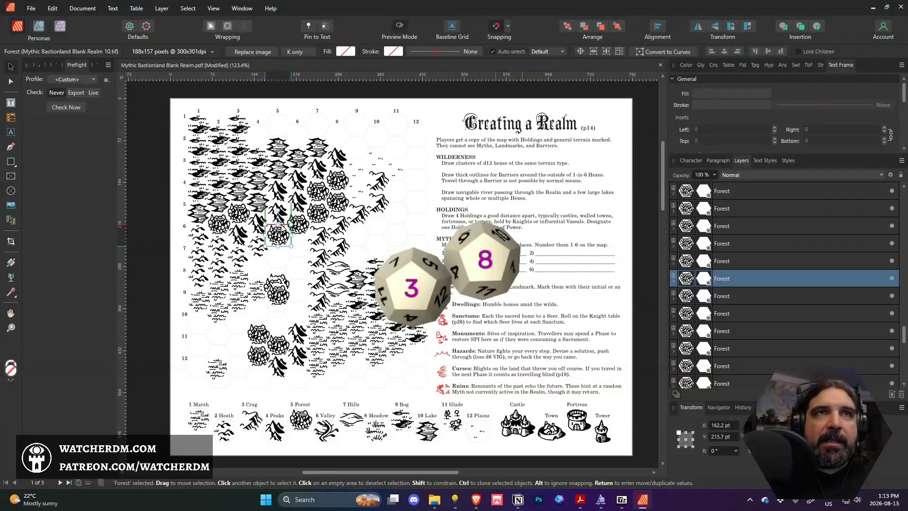
{"action": "left_click_drag", "start_coordinate": [279, 295], "coordinate": [302, 245]}
{"action": "left_click_drag", "start_coordinate": [279, 291], "coordinate": [280, 260]}
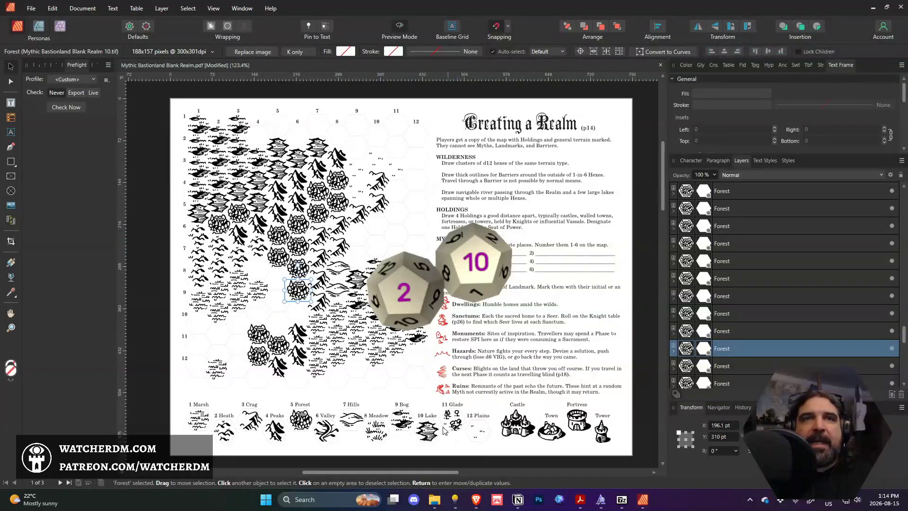
Duplicate the Plains icon repeatedly and spread the copies over the empty hexes in columns 9 to 12, rows 1 and 2
{"action": "left_click_drag", "start_coordinate": [480, 435], "coordinate": [390, 379]}
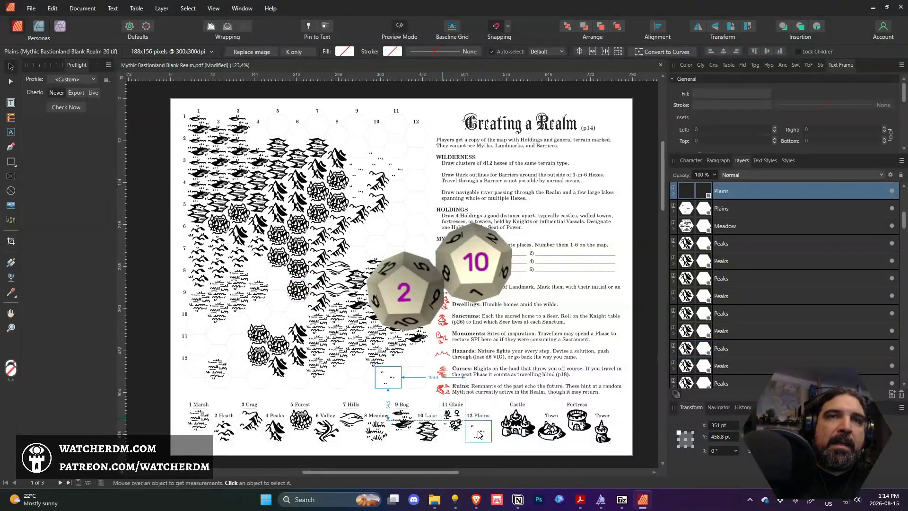
{"action": "mouse_move", "coordinate": [478, 431]}
{"action": "left_mouse_down"}
{"action": "mouse_move", "coordinate": [367, 375]}
{"action": "mouse_move", "coordinate": [417, 367]}
{"action": "mouse_move", "coordinate": [399, 376]}
{"action": "mouse_move", "coordinate": [385, 364]}
{"action": "mouse_move", "coordinate": [472, 433]}
{"action": "mouse_move", "coordinate": [421, 387]}
{"action": "mouse_move", "coordinate": [403, 154]}
{"action": "left_mouse_up"}
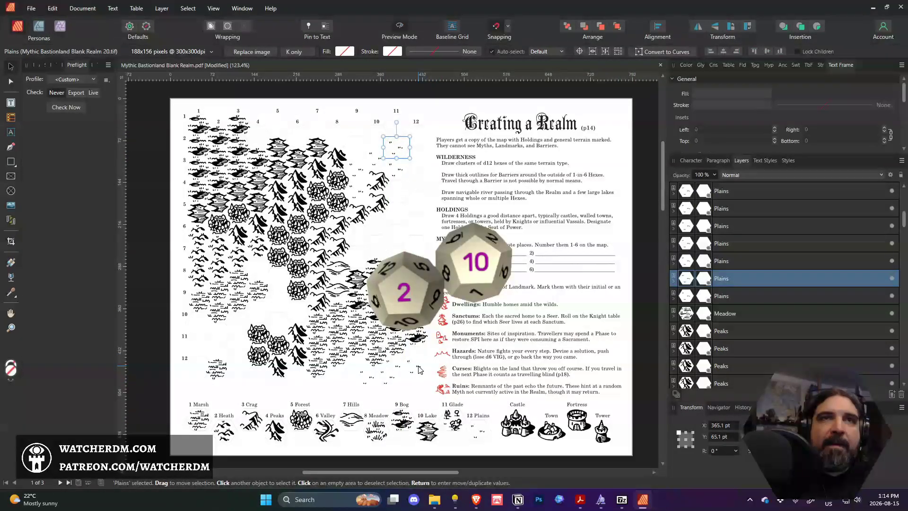
{"action": "left_click_drag", "start_coordinate": [416, 343], "coordinate": [396, 112]}
{"action": "left_click_drag", "start_coordinate": [397, 370], "coordinate": [416, 146]}
{"action": "left_click_drag", "start_coordinate": [390, 374], "coordinate": [355, 154]}
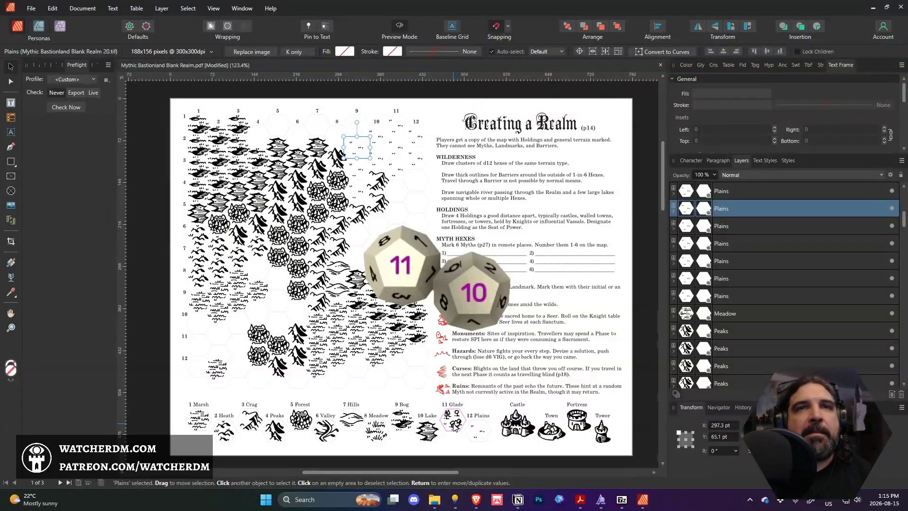
Duplicate the Glade icon repeatedly, gathering the copies along the lower edge of the hex map around columns 9 to 12
{"action": "left_click_drag", "start_coordinate": [454, 424], "coordinate": [387, 378]}
{"action": "left_click_drag", "start_coordinate": [386, 379], "coordinate": [365, 385]}
{"action": "mouse_move", "coordinate": [452, 421]}
{"action": "left_mouse_down"}
{"action": "mouse_move", "coordinate": [370, 376]}
{"action": "mouse_move", "coordinate": [402, 385]}
{"action": "mouse_move", "coordinate": [394, 376]}
{"action": "mouse_move", "coordinate": [451, 421]}
{"action": "mouse_move", "coordinate": [389, 369]}
{"action": "left_mouse_up"}
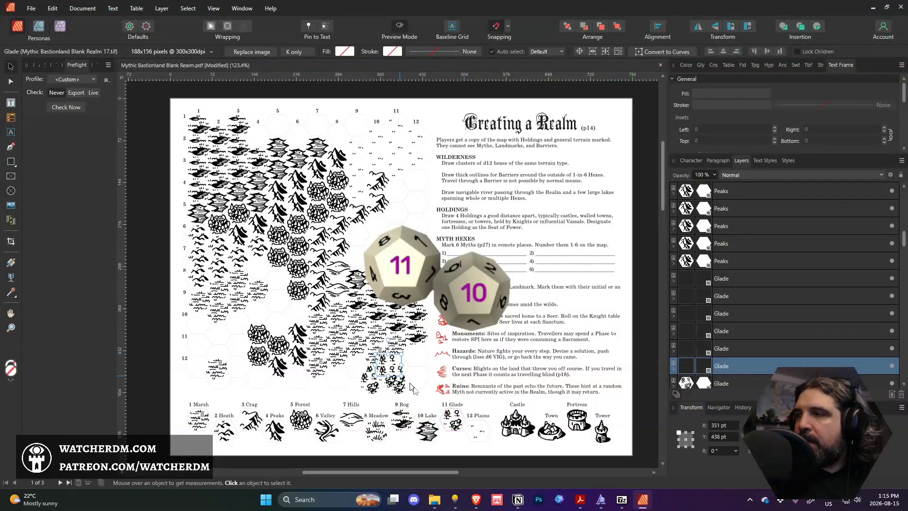
{"action": "left_click_drag", "start_coordinate": [454, 421], "coordinate": [410, 388]}
{"action": "left_click_drag", "start_coordinate": [453, 421], "coordinate": [410, 378]}
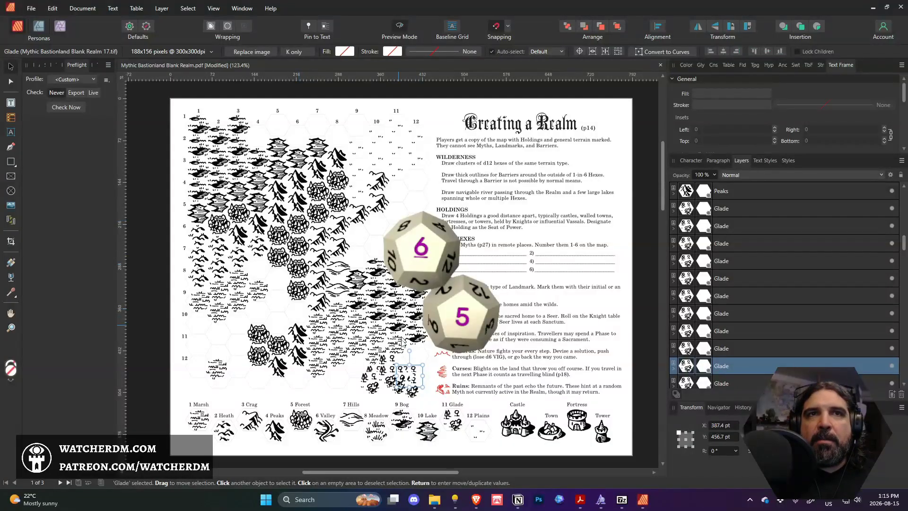
Move Glade copies into columns 4 to 6 beside the Forest, including column 5, rows 8 and 10, and column 4, row 9
{"action": "left_click_drag", "start_coordinate": [406, 382], "coordinate": [279, 281]}
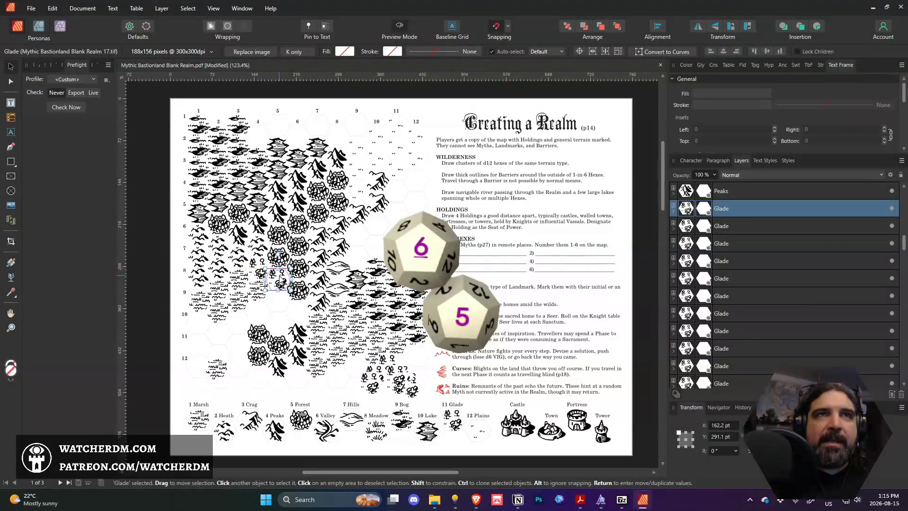
{"action": "left_click_drag", "start_coordinate": [387, 387], "coordinate": [274, 315]}
{"action": "left_click_drag", "start_coordinate": [391, 374], "coordinate": [279, 322]}
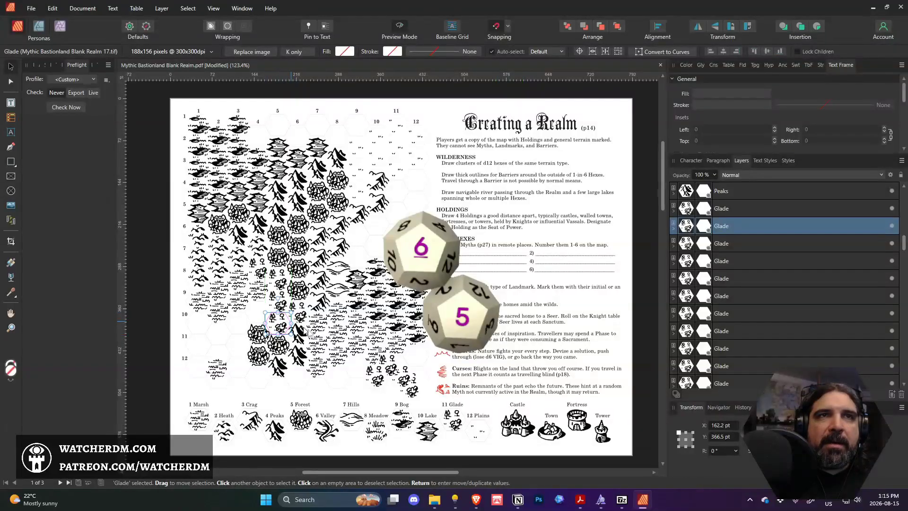
{"action": "left_click_drag", "start_coordinate": [367, 378], "coordinate": [261, 317]}
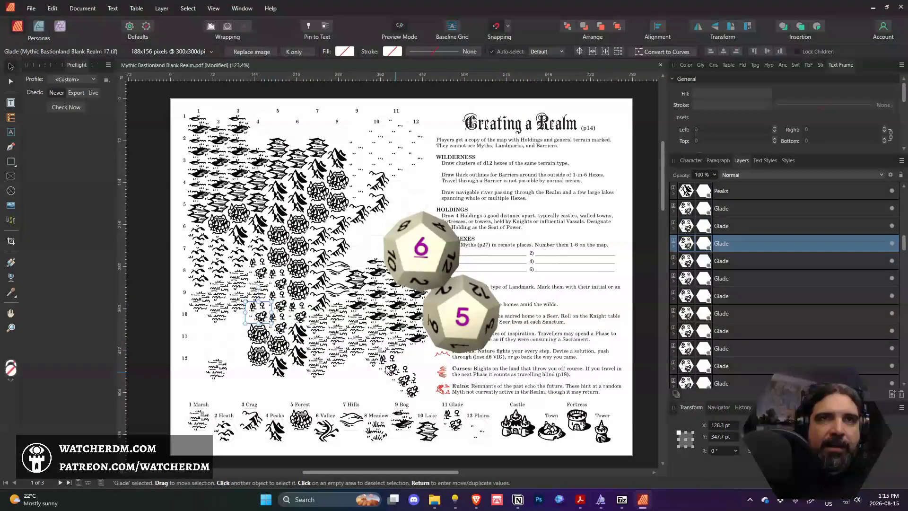
Extend the Glade cluster through columns 3 and 2 to column 1, row 11, and put a Marsh in column 1, row 10
{"action": "left_click", "coordinate": [371, 381]}
{"action": "left_click_drag", "start_coordinate": [371, 380], "coordinate": [239, 328]}
{"action": "left_click_drag", "start_coordinate": [398, 377], "coordinate": [241, 349]}
{"action": "left_click_drag", "start_coordinate": [417, 391], "coordinate": [220, 334]}
{"action": "left_click_drag", "start_coordinate": [217, 368], "coordinate": [200, 327]}
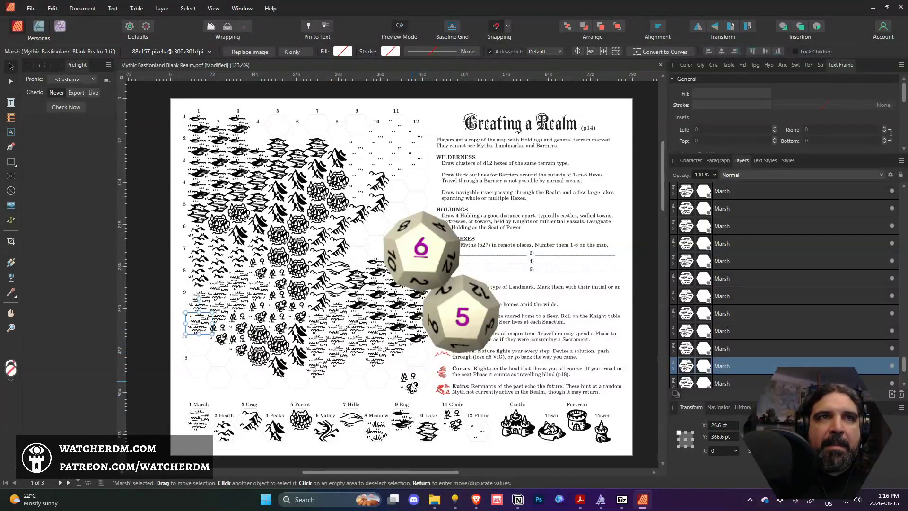
{"action": "left_click_drag", "start_coordinate": [413, 387], "coordinate": [205, 350]}
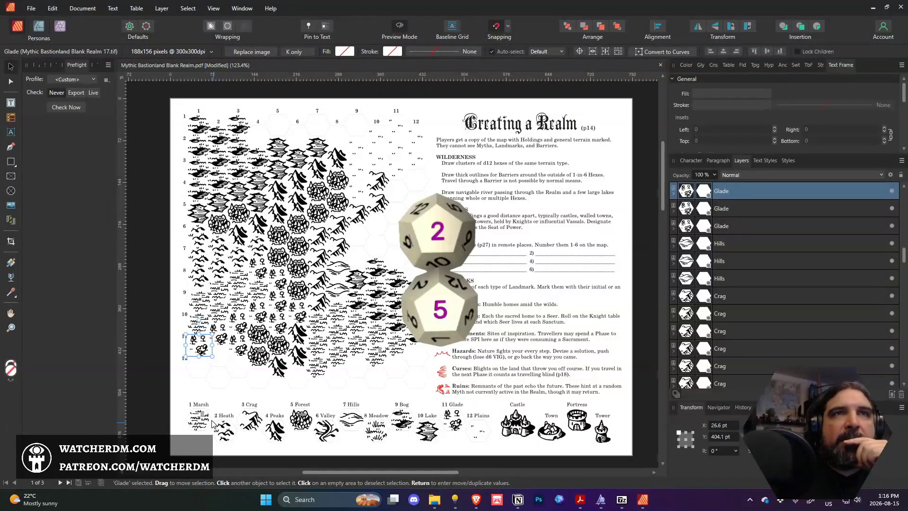
Duplicate the Heath icon repeatedly, lining up the copies along the lower edge of the map under columns 2 to 6
{"action": "left_click", "coordinate": [227, 429]}
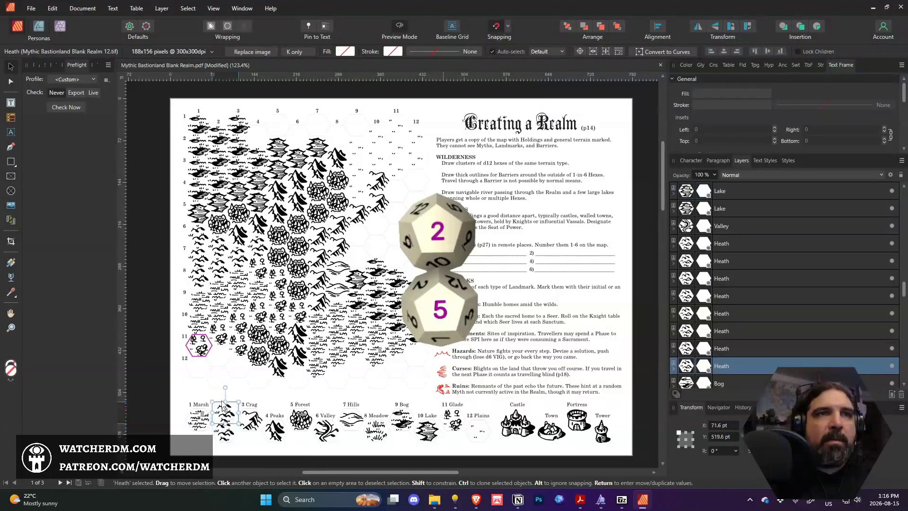
{"action": "left_click_drag", "start_coordinate": [227, 430], "coordinate": [238, 381]}
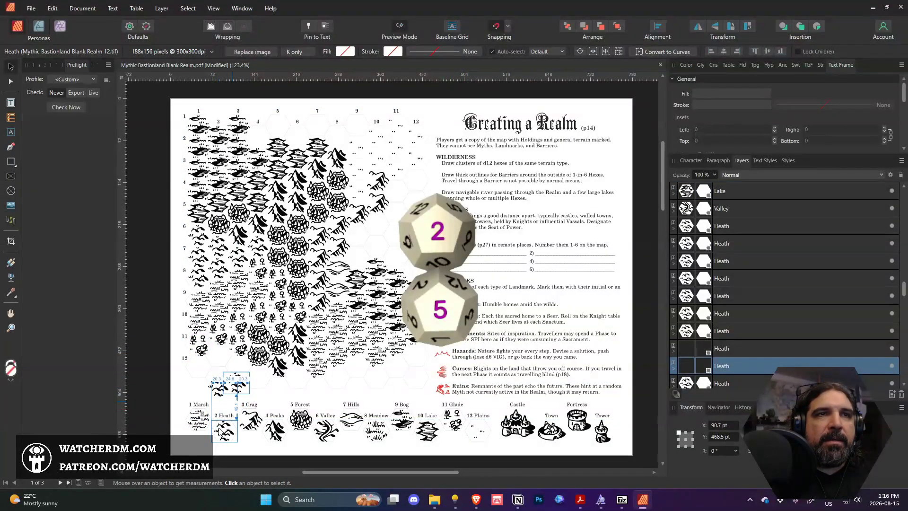
{"action": "left_click_drag", "start_coordinate": [225, 429], "coordinate": [283, 388]}
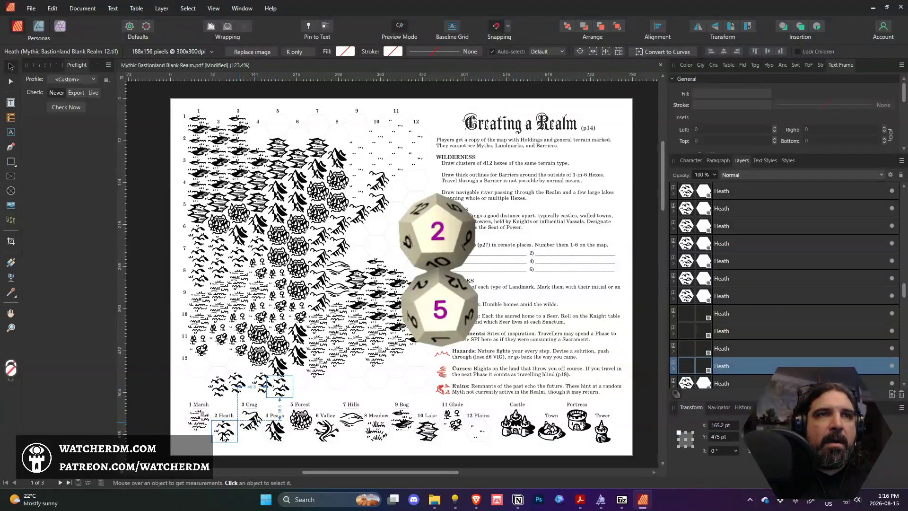
{"action": "left_click_drag", "start_coordinate": [219, 434], "coordinate": [299, 390]}
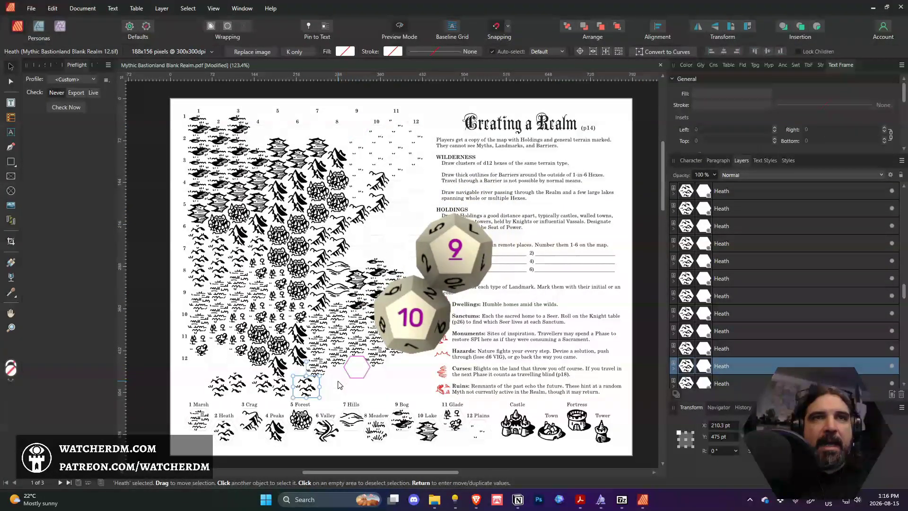
Arrange the Heath copies as a cluster around columns 8 to 10, rows 11 and 12, including column 9, rows 11 and 12
{"action": "left_click_drag", "start_coordinate": [305, 391], "coordinate": [356, 371]}
{"action": "left_click_drag", "start_coordinate": [283, 390], "coordinate": [339, 378]}
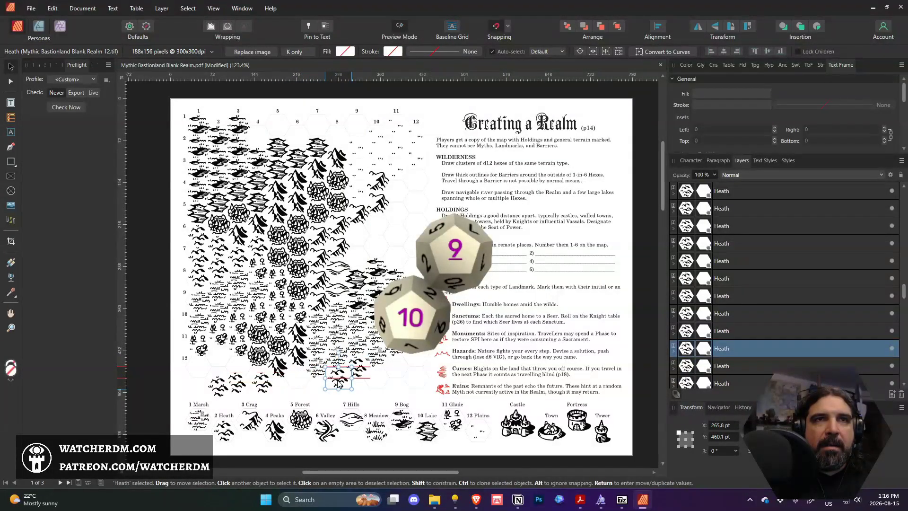
{"action": "left_click", "coordinate": [284, 384]}
{"action": "left_click_drag", "start_coordinate": [284, 384], "coordinate": [380, 379]}
{"action": "left_click_drag", "start_coordinate": [339, 387], "coordinate": [406, 387]}
{"action": "left_click", "coordinate": [358, 347]}
{"action": "mouse_move", "coordinate": [359, 349]}
{"action": "left_mouse_down"}
{"action": "mouse_move", "coordinate": [417, 361]}
{"action": "mouse_move", "coordinate": [359, 348]}
{"action": "left_mouse_up"}
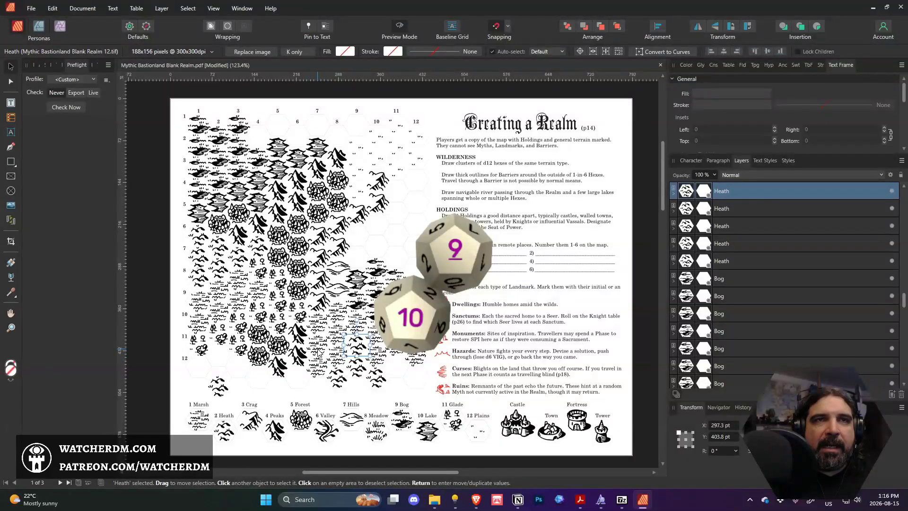
Move the Marsh out of column 8, row 10 and fill that hex with the remaining Heath copy
{"action": "left_click", "coordinate": [340, 333]}
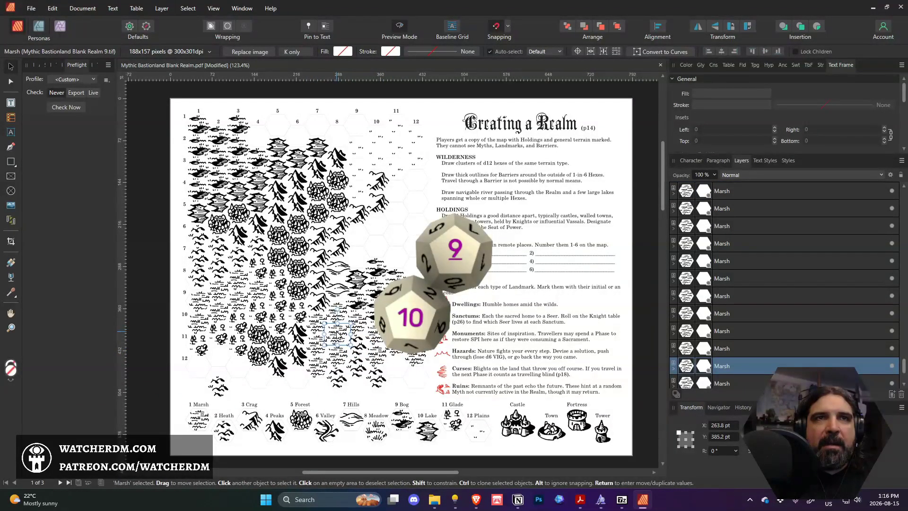
{"action": "left_click_drag", "start_coordinate": [339, 334], "coordinate": [399, 366]}
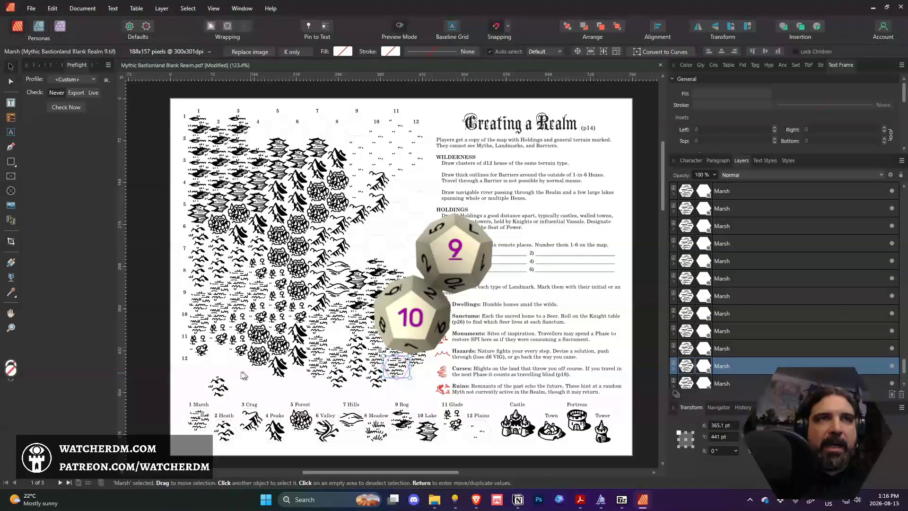
{"action": "key", "text": "ctrl+z"}
{"action": "key", "text": "ctrl+z"}
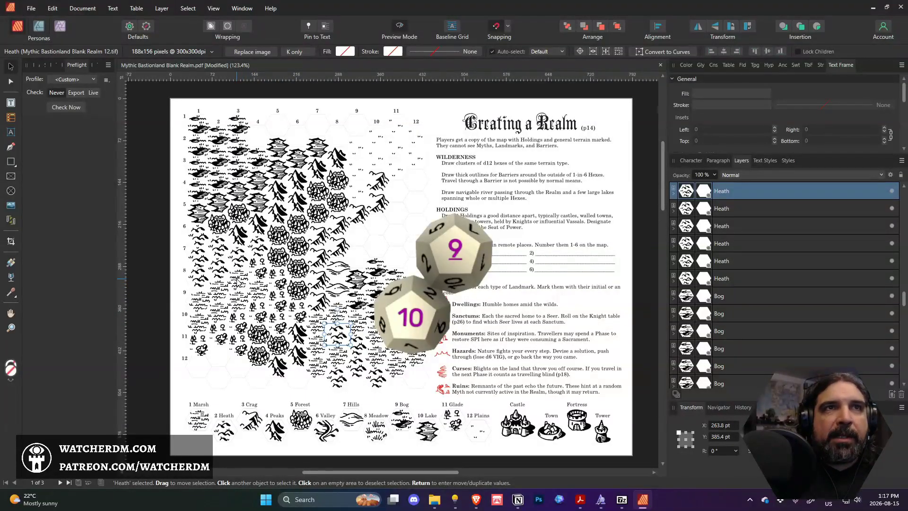
Relocate the Glade from column 1, row 11 to column 3, row 8 and place a Marsh in column 1, row 11
{"action": "mouse_move", "coordinate": [241, 283]}
{"action": "left_mouse_down"}
{"action": "mouse_move", "coordinate": [228, 368]}
{"action": "mouse_move", "coordinate": [208, 337]}
{"action": "mouse_move", "coordinate": [246, 276]}
{"action": "left_mouse_up"}
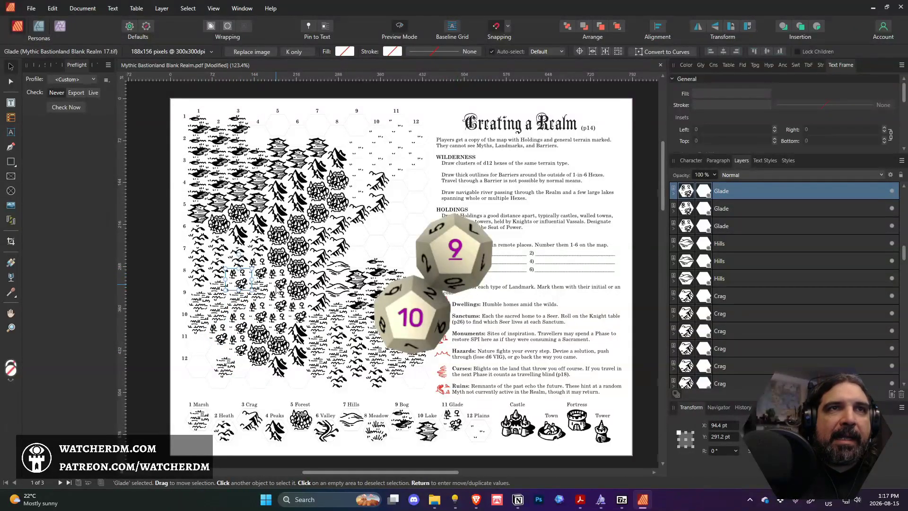
{"action": "left_click_drag", "start_coordinate": [225, 370], "coordinate": [199, 349]}
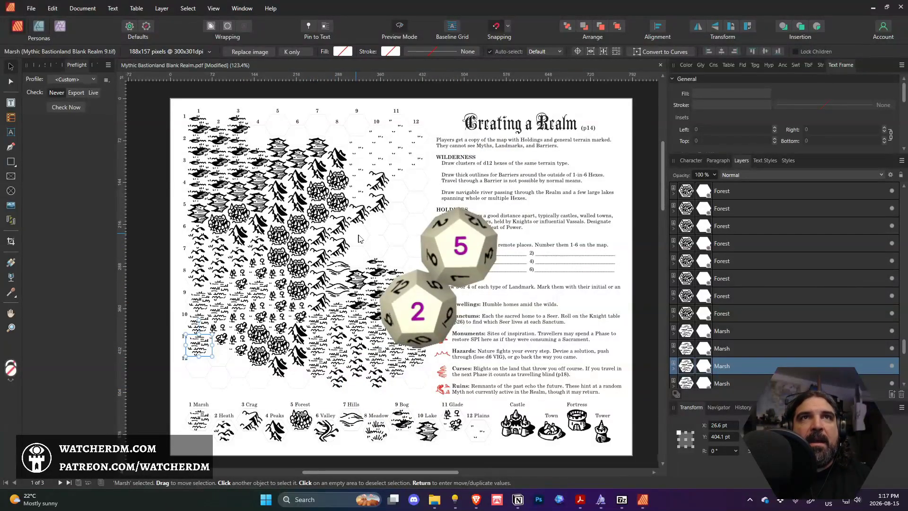
Duplicate the Heath icon again for another cluster, placing the copies along the lower map edge under columns 2 to 6
{"action": "mouse_move", "coordinate": [226, 428]}
{"action": "left_mouse_down"}
{"action": "mouse_move", "coordinate": [213, 379]}
{"action": "mouse_move", "coordinate": [235, 380]}
{"action": "left_mouse_up"}
{"action": "left_click_drag", "start_coordinate": [225, 427], "coordinate": [259, 378]}
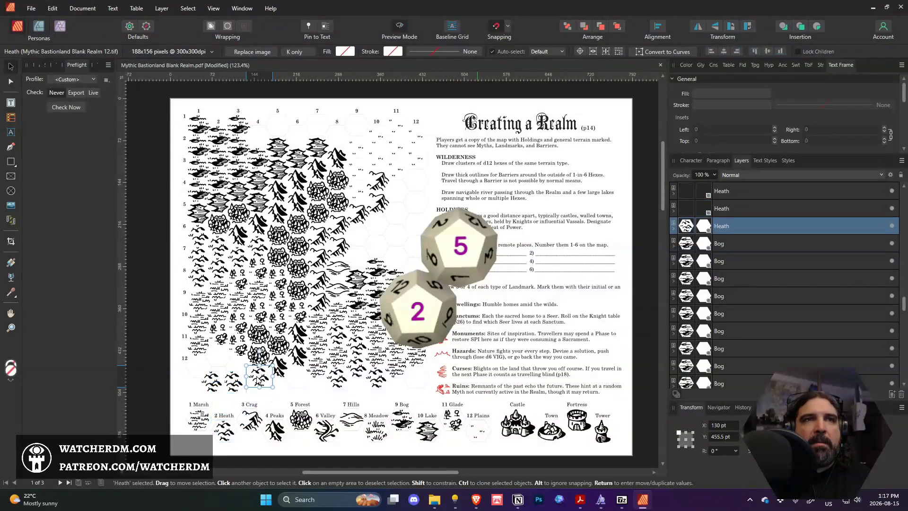
{"action": "left_click_drag", "start_coordinate": [226, 427], "coordinate": [286, 385]}
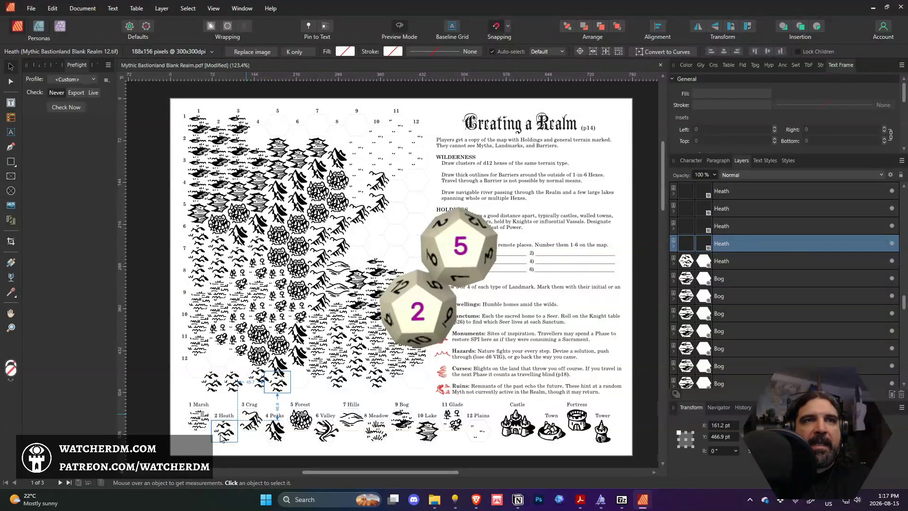
{"action": "left_click_drag", "start_coordinate": [225, 428], "coordinate": [299, 387]}
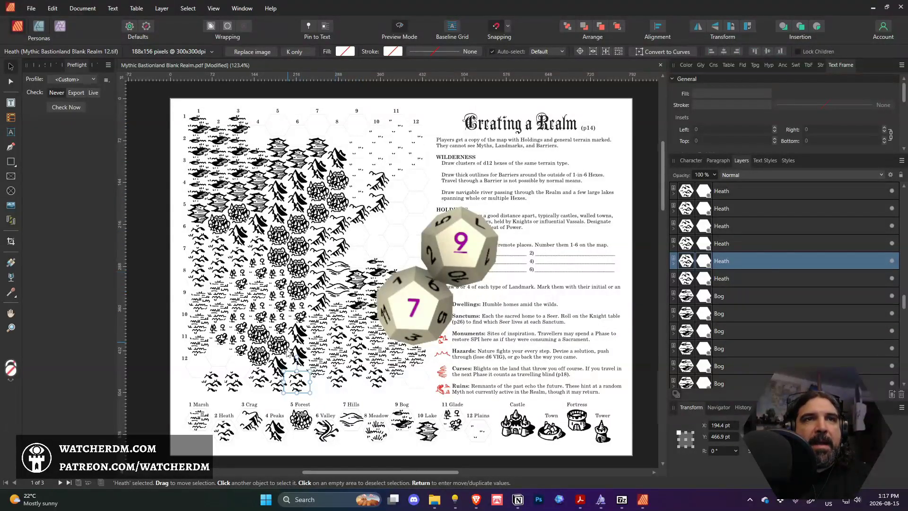
Move the new Heath copies to columns 9 to 11, including column 9, rows 6 and 7, and column 11, row 7, and deselect
{"action": "left_click_drag", "start_coordinate": [298, 376], "coordinate": [358, 251]}
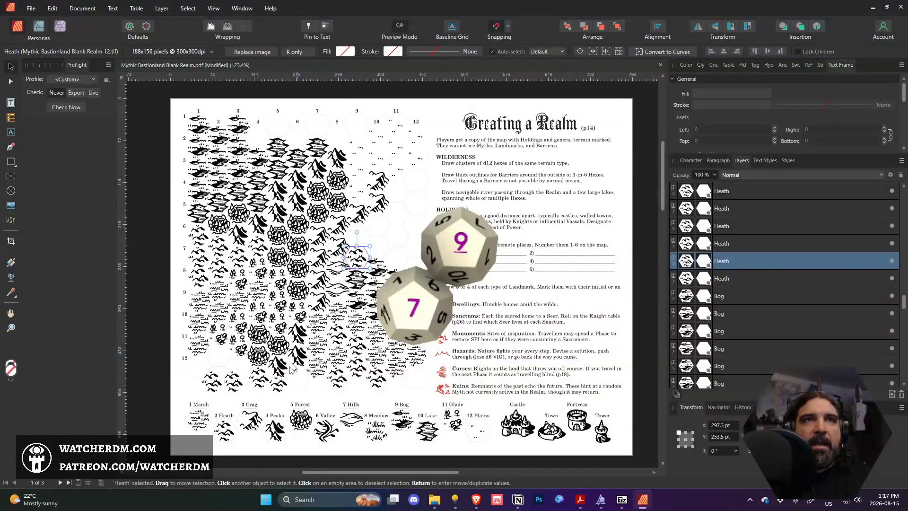
{"action": "left_click_drag", "start_coordinate": [275, 383], "coordinate": [354, 237]}
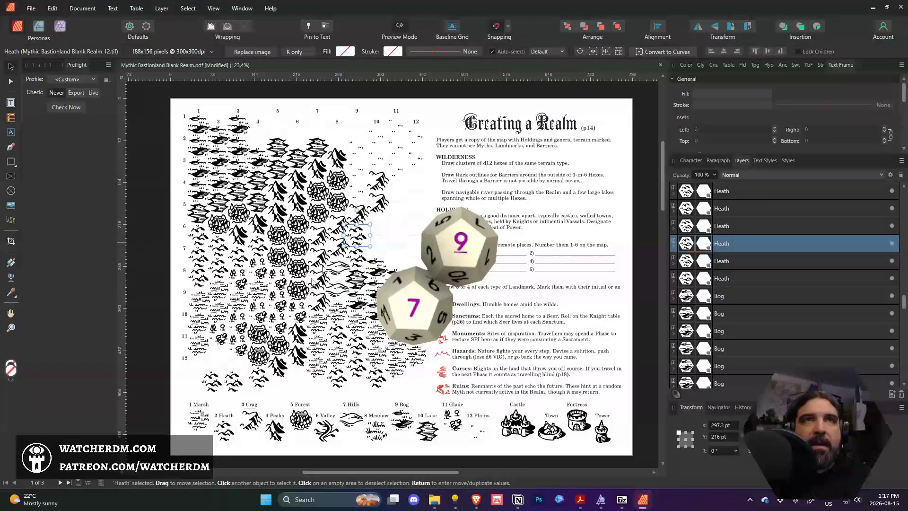
{"action": "left_click_drag", "start_coordinate": [258, 380], "coordinate": [376, 251]}
{"action": "left_click_drag", "start_coordinate": [231, 381], "coordinate": [395, 261]}
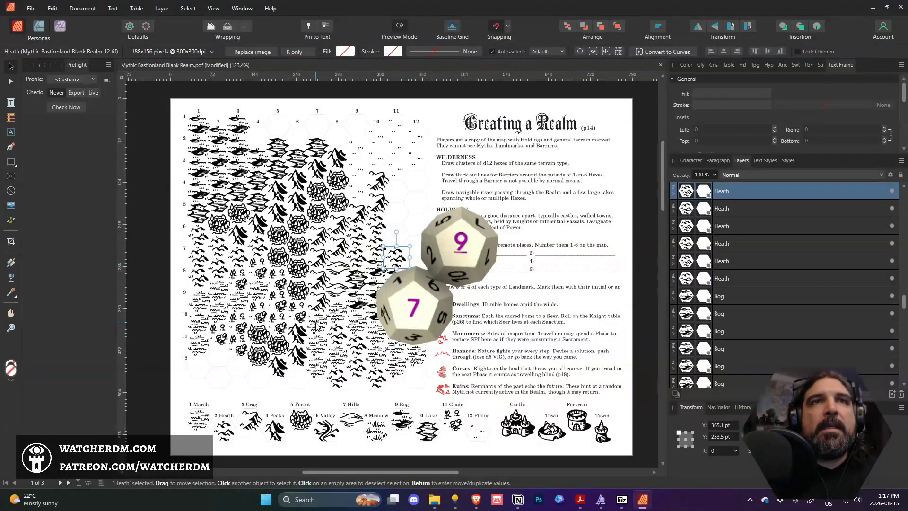
{"action": "left_click", "coordinate": [274, 377]}
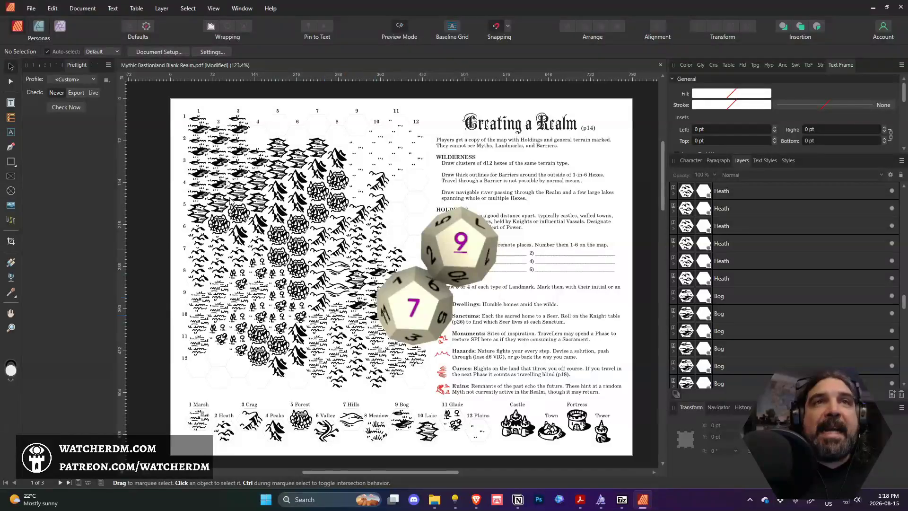
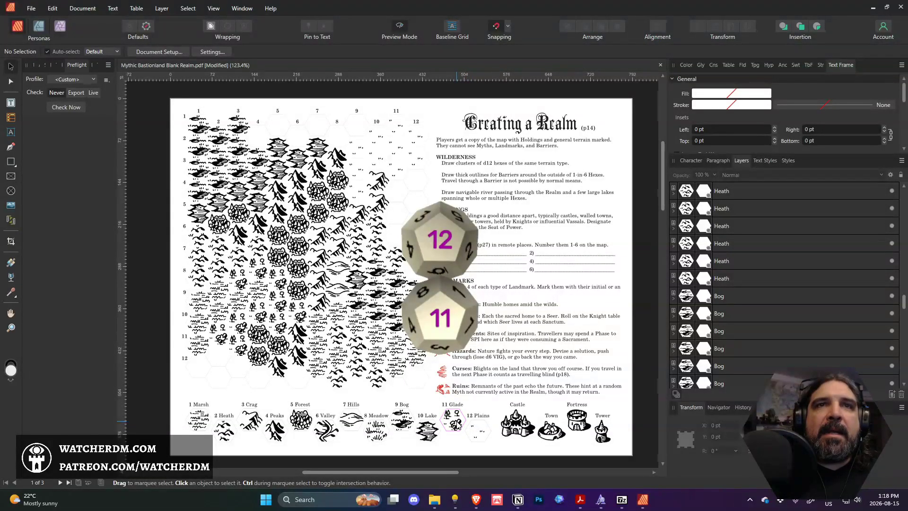
Duplicate the Glade icon repeatedly into row 1 from column 4 to column 9, and clear the selection
{"action": "mouse_move", "coordinate": [457, 424]}
{"action": "left_mouse_down"}
{"action": "mouse_move", "coordinate": [286, 125]}
{"action": "mouse_move", "coordinate": [259, 137]}
{"action": "mouse_move", "coordinate": [281, 129]}
{"action": "left_mouse_up"}
{"action": "mouse_move", "coordinate": [454, 424]}
{"action": "left_mouse_down"}
{"action": "mouse_move", "coordinate": [295, 137]}
{"action": "mouse_move", "coordinate": [324, 130]}
{"action": "left_mouse_up"}
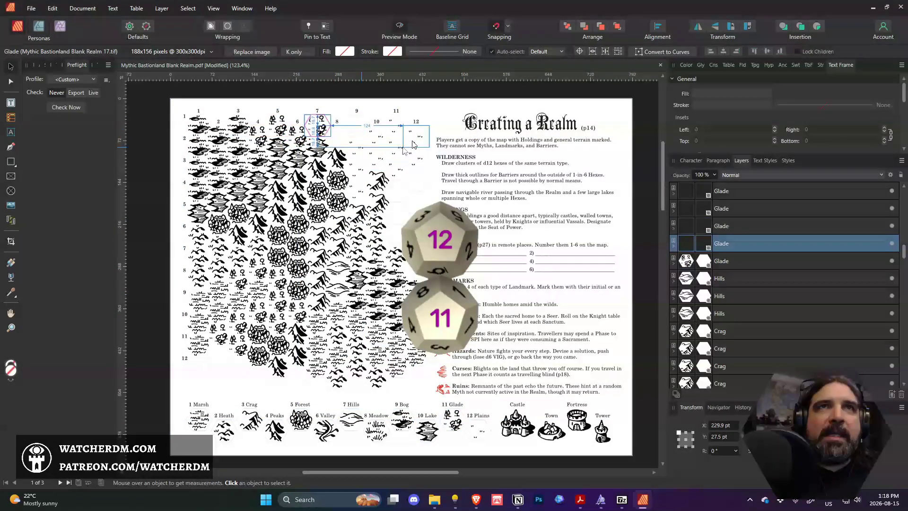
{"action": "mouse_move", "coordinate": [454, 418]}
{"action": "left_mouse_down"}
{"action": "mouse_move", "coordinate": [369, 163]}
{"action": "mouse_move", "coordinate": [333, 135]}
{"action": "mouse_move", "coordinate": [345, 148]}
{"action": "left_mouse_up"}
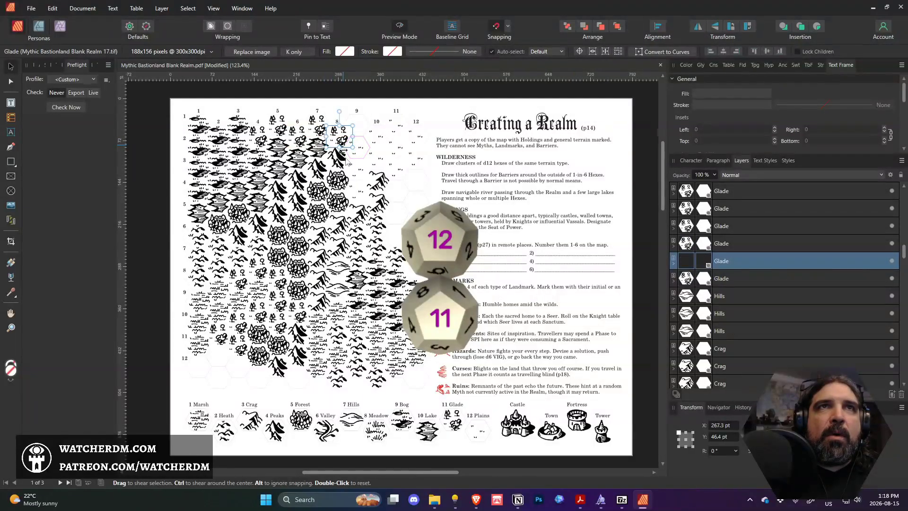
{"action": "mouse_move", "coordinate": [451, 419]}
{"action": "left_mouse_down"}
{"action": "mouse_move", "coordinate": [379, 152]}
{"action": "mouse_move", "coordinate": [358, 134]}
{"action": "left_mouse_up"}
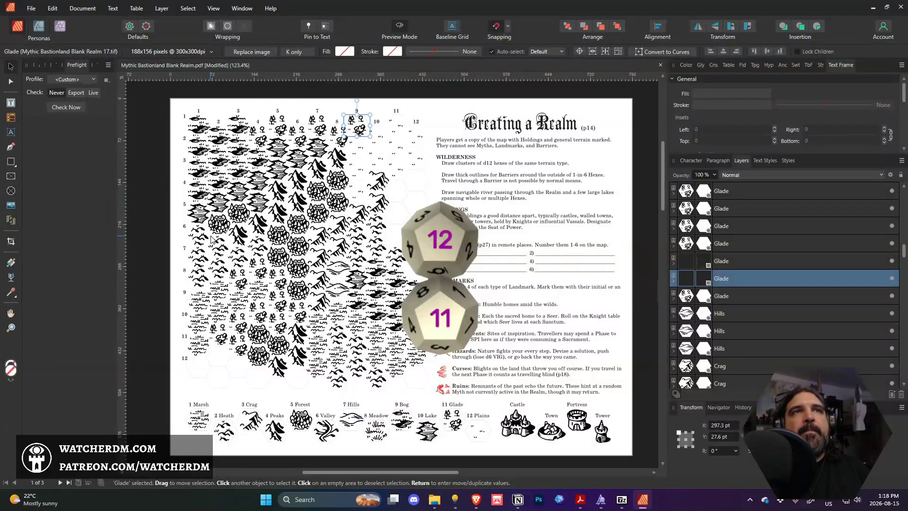
{"action": "left_click", "coordinate": [168, 238]}
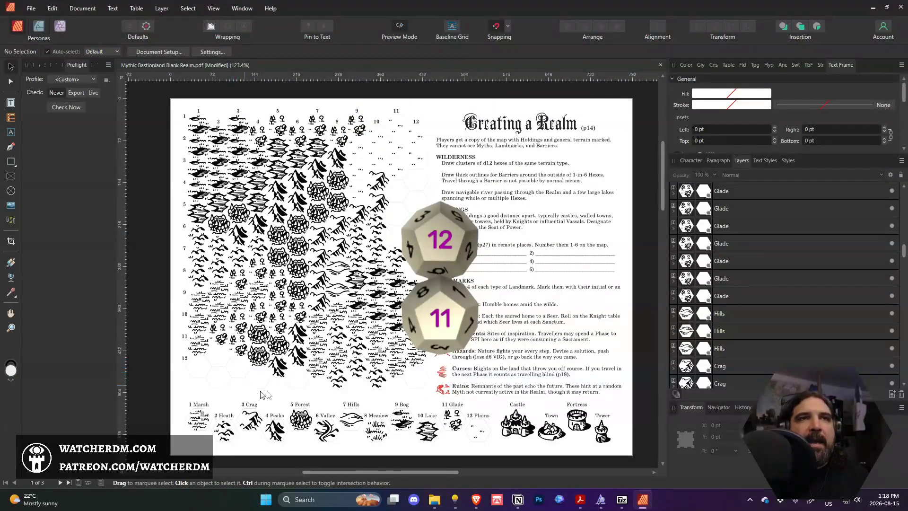
Save the map as a new Affinity file named "Mythic Bastionland Blank Realm-realm-test"
{"action": "key", "text": "ctrl+s"}
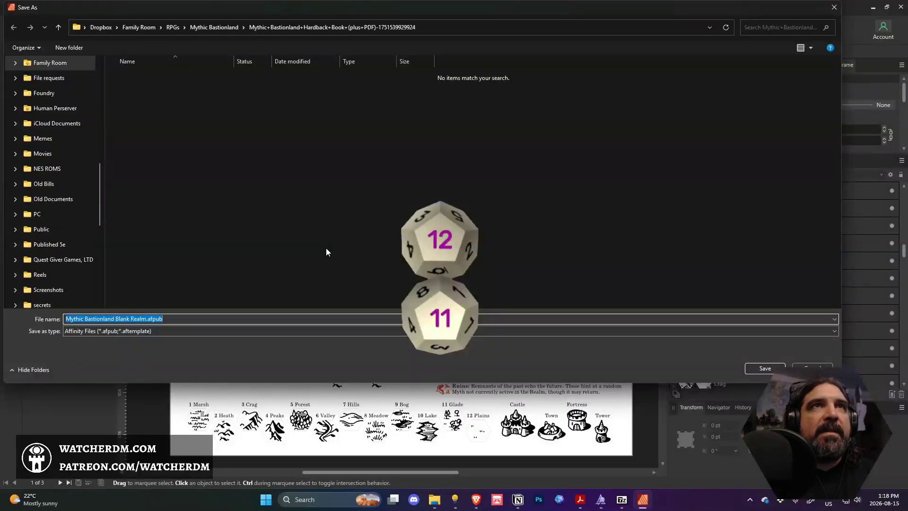
{"action": "key", "text": "End"}
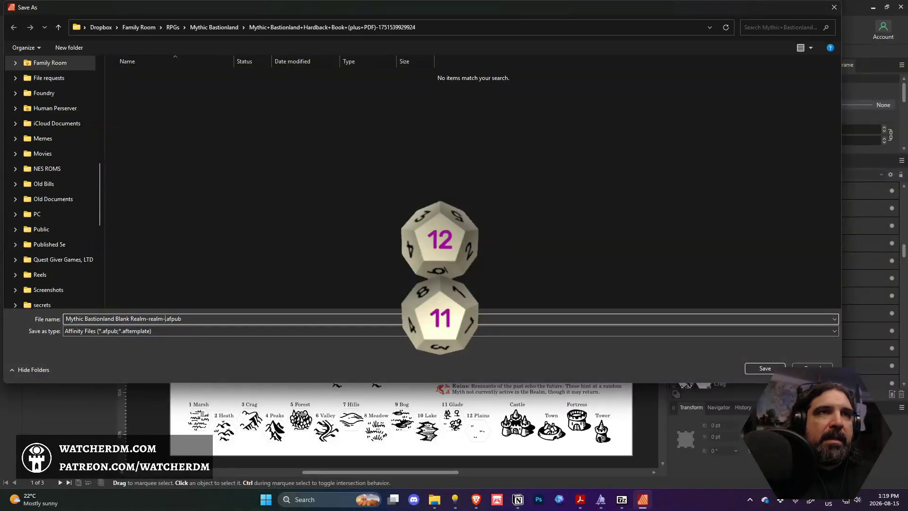
{"action": "type", "text": "-realm-test"}
{"action": "key", "text": "Return"}
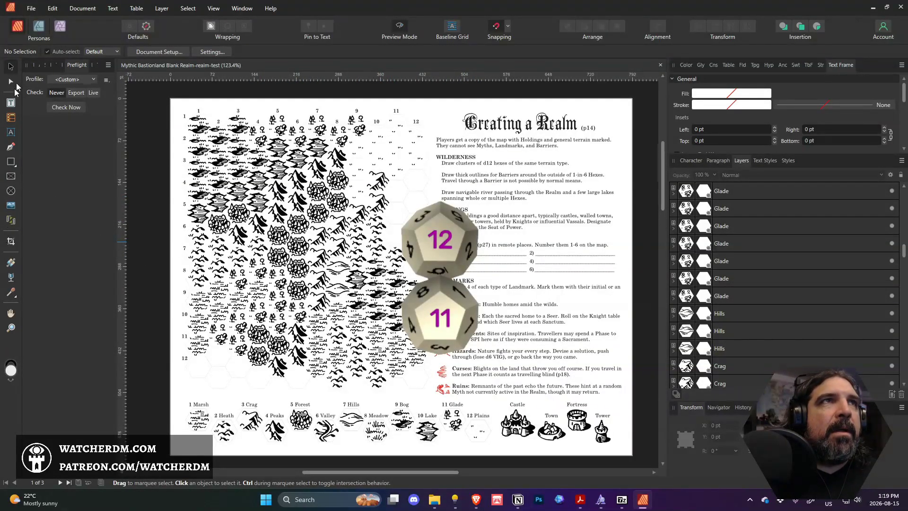
Switch to the Pixel persona, set the Pen tool's fill to 100 cyan, and add a pixel layer above the Town layer
{"action": "key", "text": "ctrl+shift+h"}
{"action": "key", "text": "ctrl+3"}
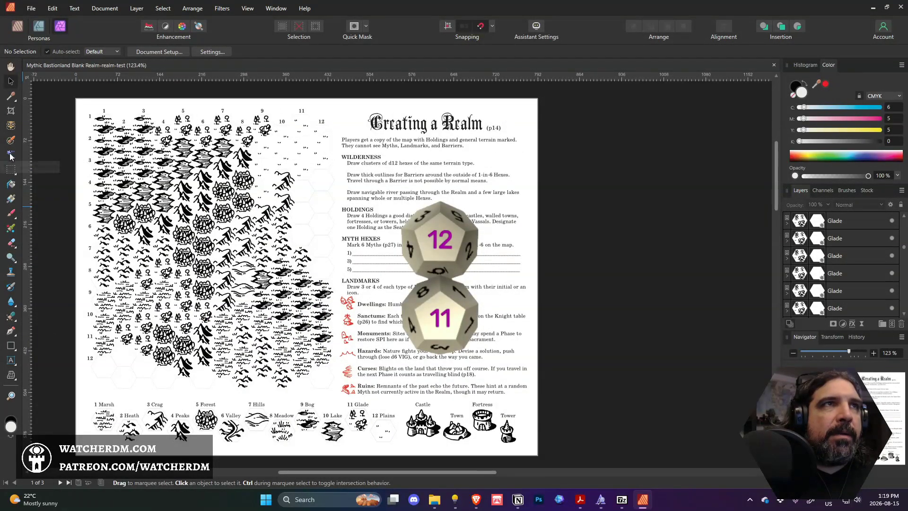
{"action": "left_click", "coordinate": [11, 333]}
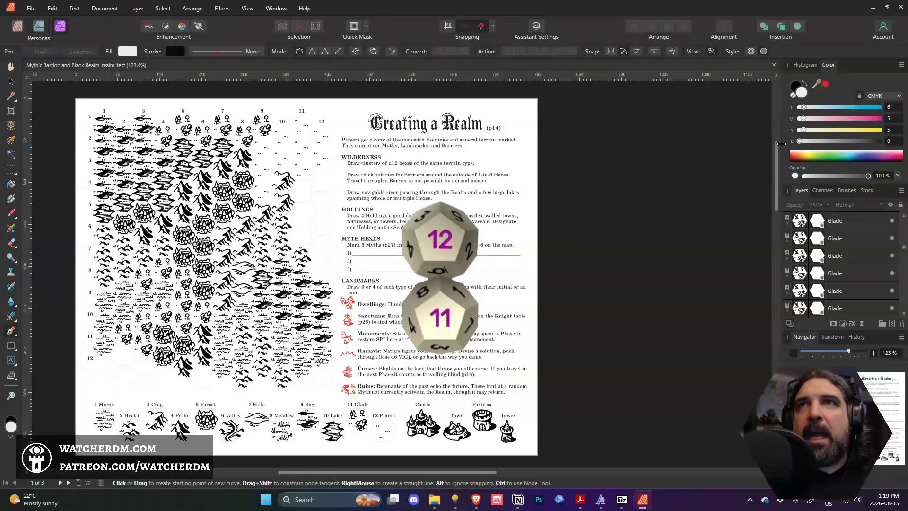
{"action": "left_click", "coordinate": [877, 109]}
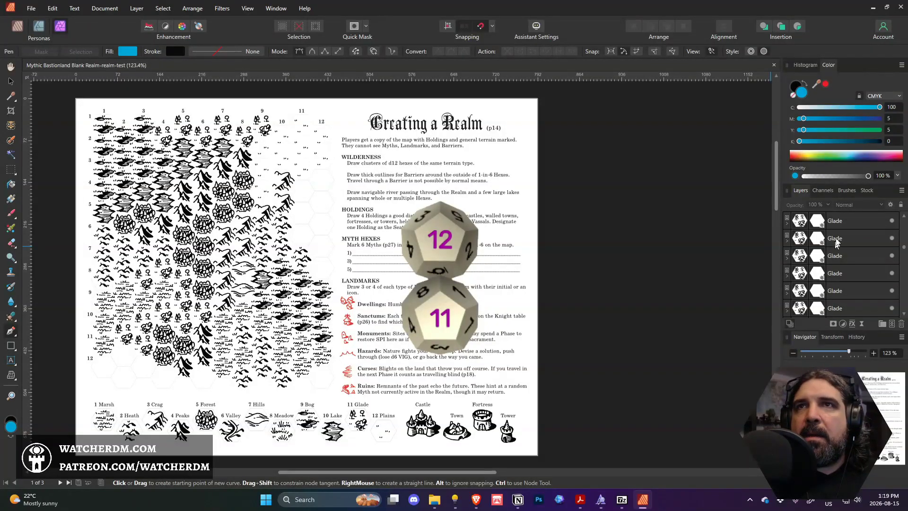
{"action": "scroll", "coordinate": [842, 225], "scroll_direction": "up", "scroll_amount": 5}
{"action": "scroll", "coordinate": [841, 226], "scroll_direction": "up", "scroll_amount": 4}
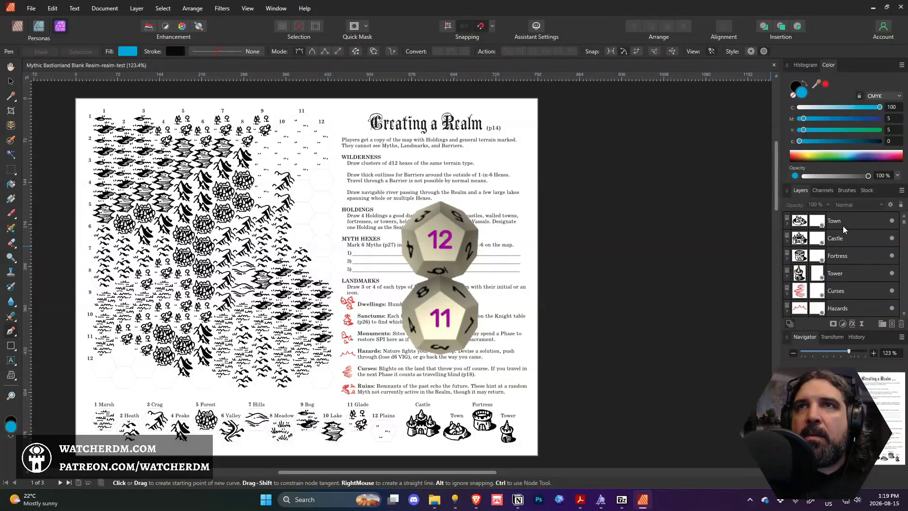
{"action": "left_click", "coordinate": [842, 225]}
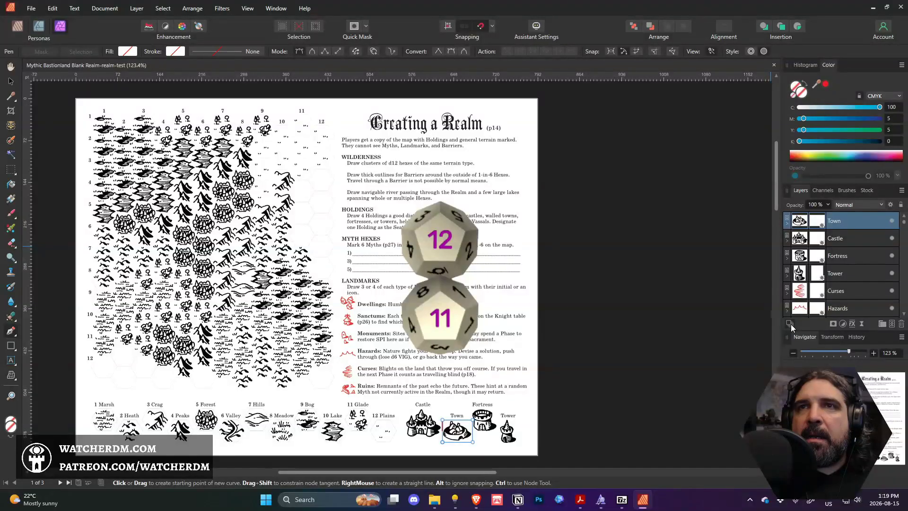
{"action": "left_click", "coordinate": [891, 323]}
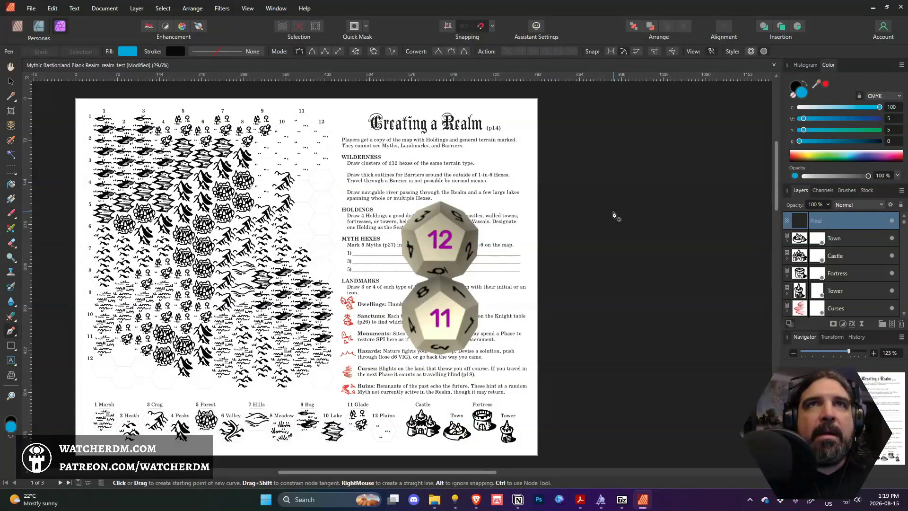
Draw a winding river curve with the Pen tool from the page's upper edge above column 10 down to below column 5, row 12
{"action": "left_click", "coordinate": [284, 99]}
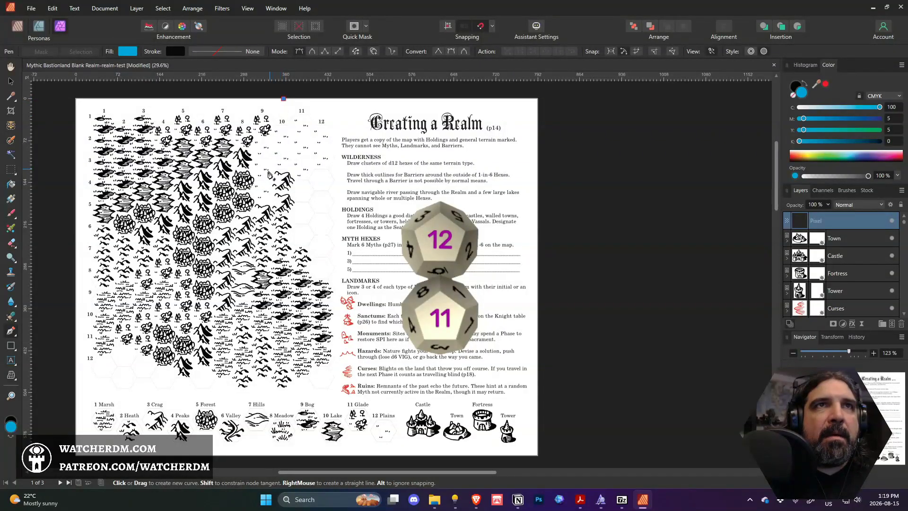
{"action": "left_click_drag", "start_coordinate": [249, 189], "coordinate": [199, 231]}
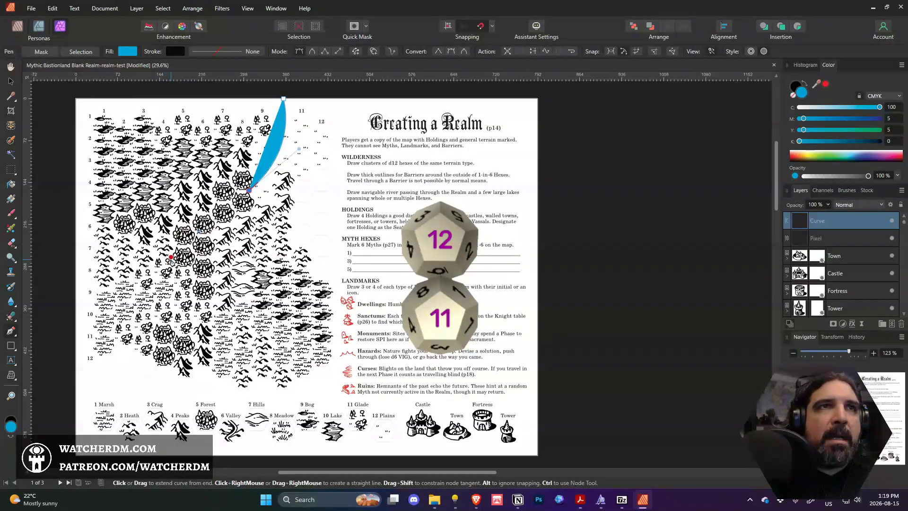
{"action": "left_click_drag", "start_coordinate": [168, 265], "coordinate": [164, 312]}
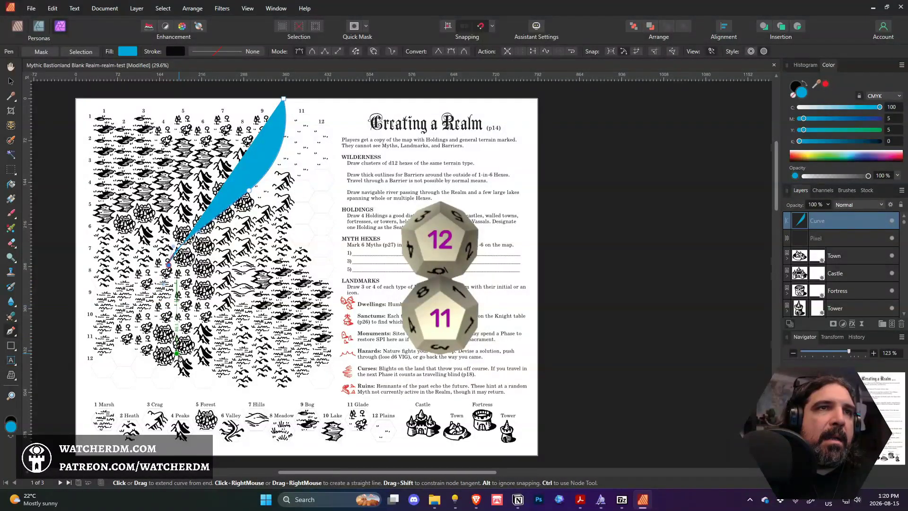
{"action": "left_click_drag", "start_coordinate": [176, 358], "coordinate": [167, 396]}
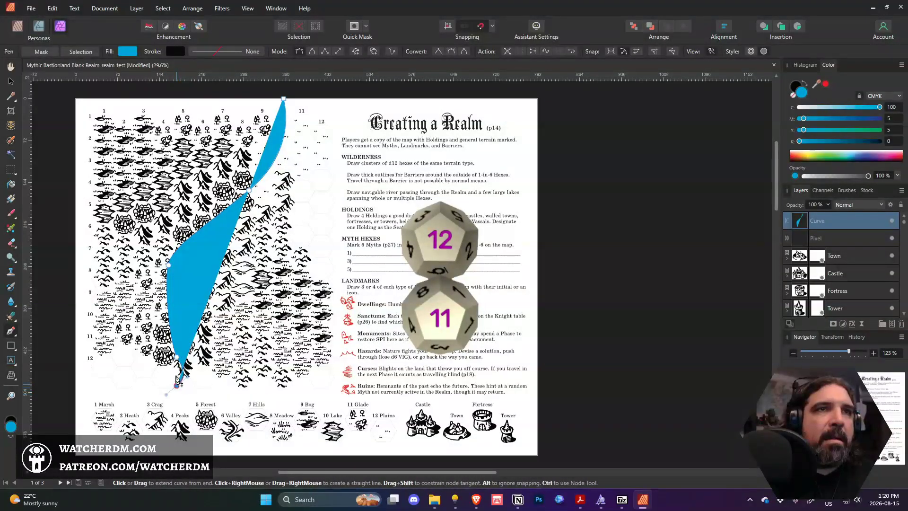
Swap the river curve's fill and stroke colours, remove its fill, and set the stroke width to 5.3 pt
{"action": "left_click", "coordinate": [175, 52]}
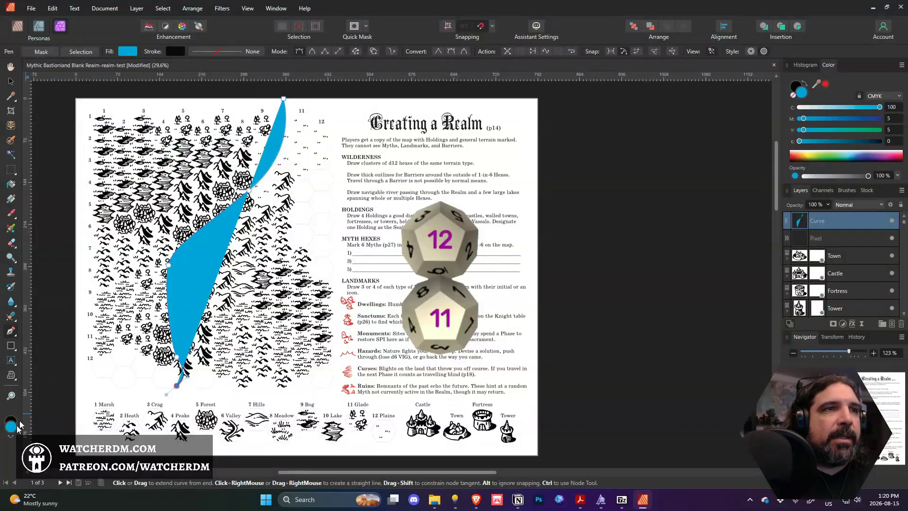
{"action": "left_click", "coordinate": [8, 440]}
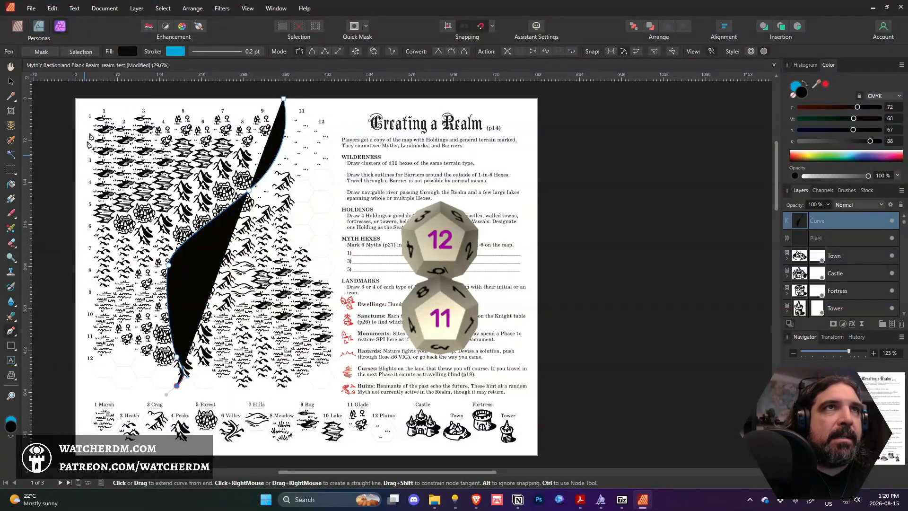
{"action": "left_click", "coordinate": [130, 52]}
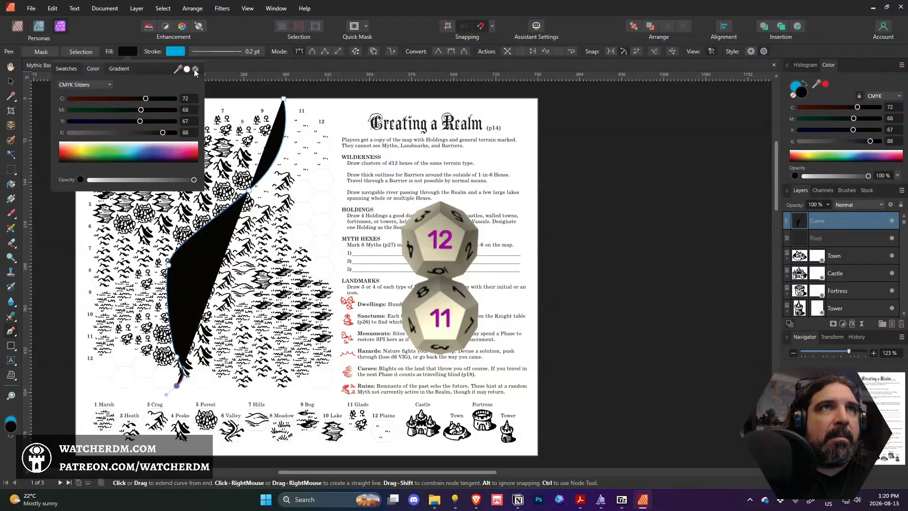
{"action": "left_click", "coordinate": [195, 69]}
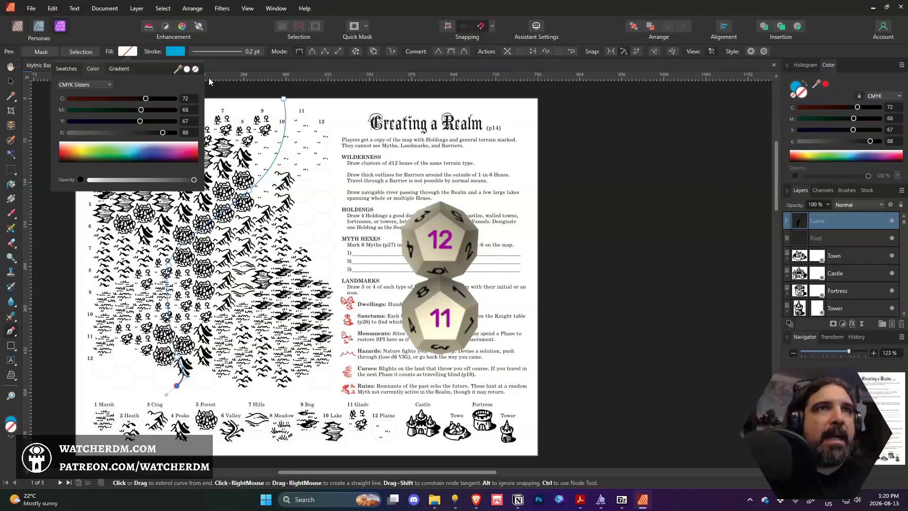
{"action": "left_click", "coordinate": [228, 53]}
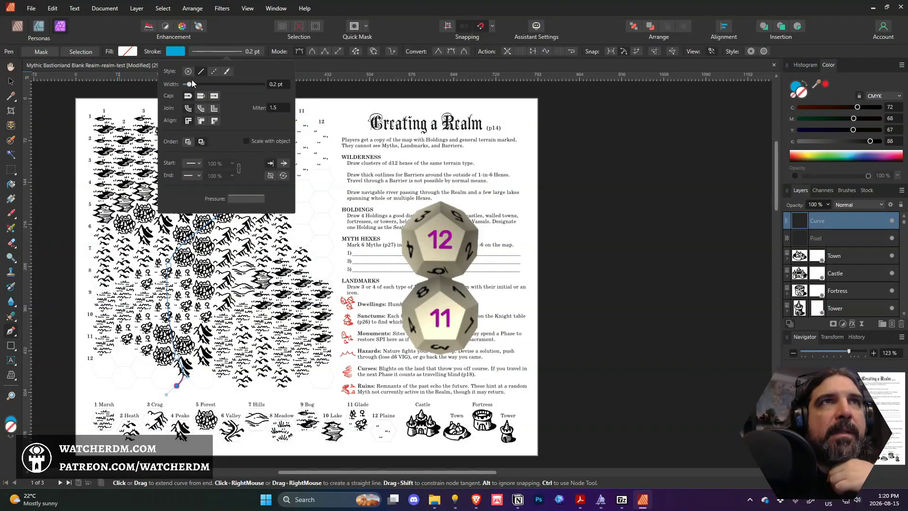
{"action": "left_click_drag", "start_coordinate": [190, 83], "coordinate": [212, 86]}
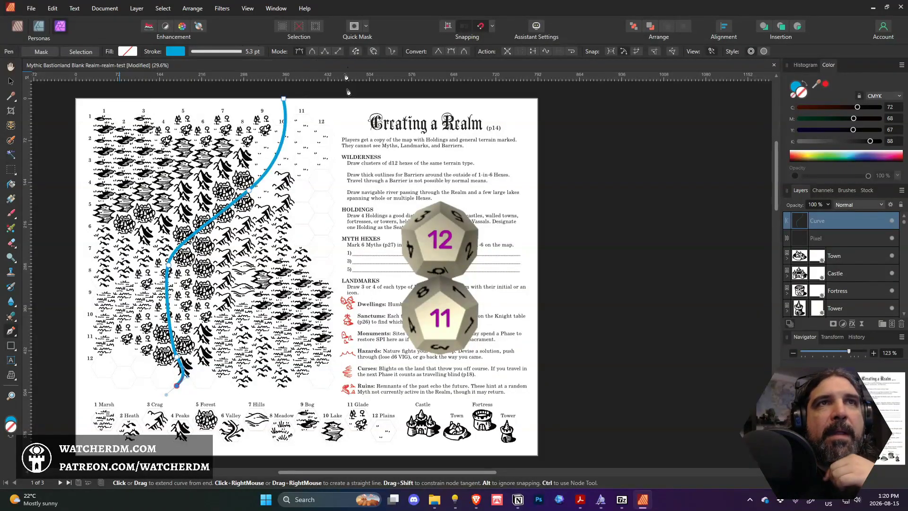
Move the river curve in the layer order to just beneath the lowest Marsh icon
{"action": "scroll", "coordinate": [823, 303], "scroll_direction": "down", "scroll_amount": 4}
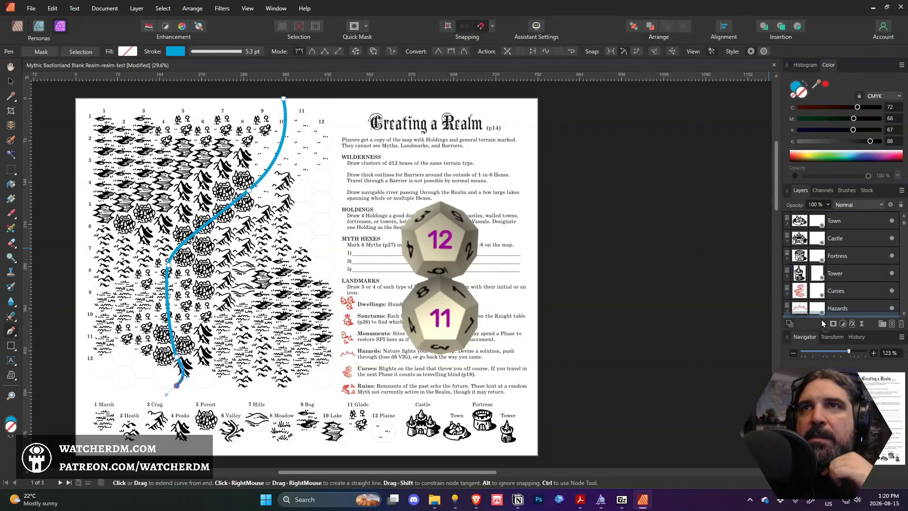
{"action": "scroll", "coordinate": [822, 312], "scroll_direction": "down", "scroll_amount": 2}
{"action": "mouse_move", "coordinate": [823, 269]}
{"action": "left_mouse_down"}
{"action": "mouse_move", "coordinate": [821, 218]}
{"action": "mouse_move", "coordinate": [810, 342]}
{"action": "mouse_move", "coordinate": [810, 233]}
{"action": "left_mouse_up"}
{"action": "scroll", "coordinate": [809, 232], "scroll_direction": "up", "scroll_amount": 1}
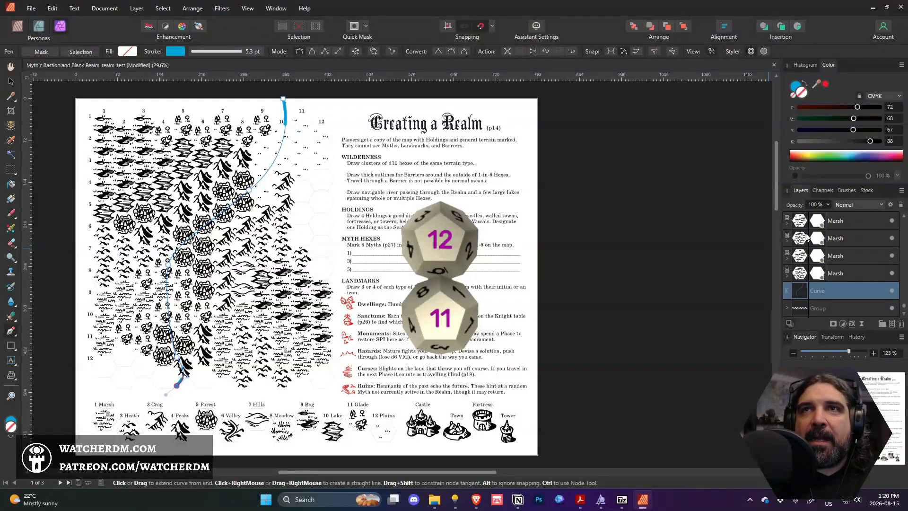
Select all icon layers from the lowest Marsh up to Town, set their blend mode to Multiply, and deselect them
{"action": "left_click", "coordinate": [800, 272]}
{"action": "scroll", "coordinate": [803, 266], "scroll_direction": "up", "scroll_amount": 7}
{"action": "scroll", "coordinate": [804, 264], "scroll_direction": "up", "scroll_amount": 4}
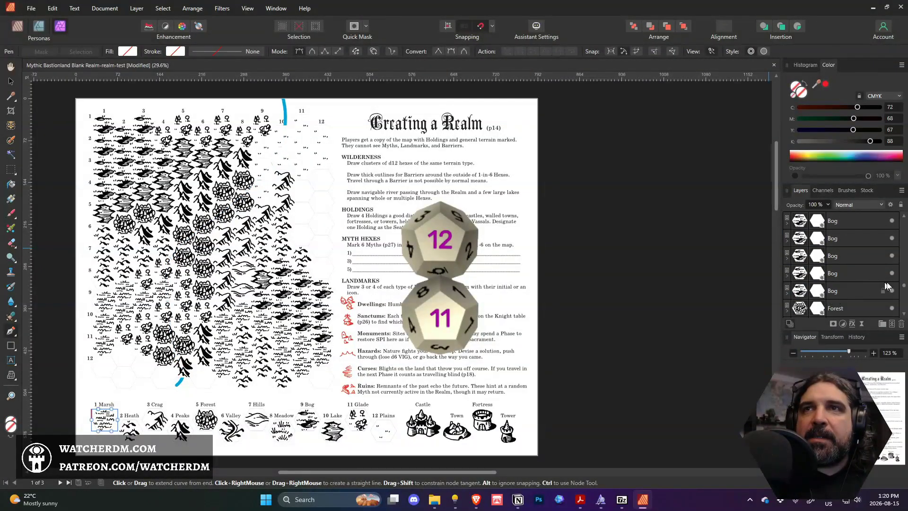
{"action": "scroll", "coordinate": [904, 227], "scroll_direction": "up", "scroll_amount": 3}
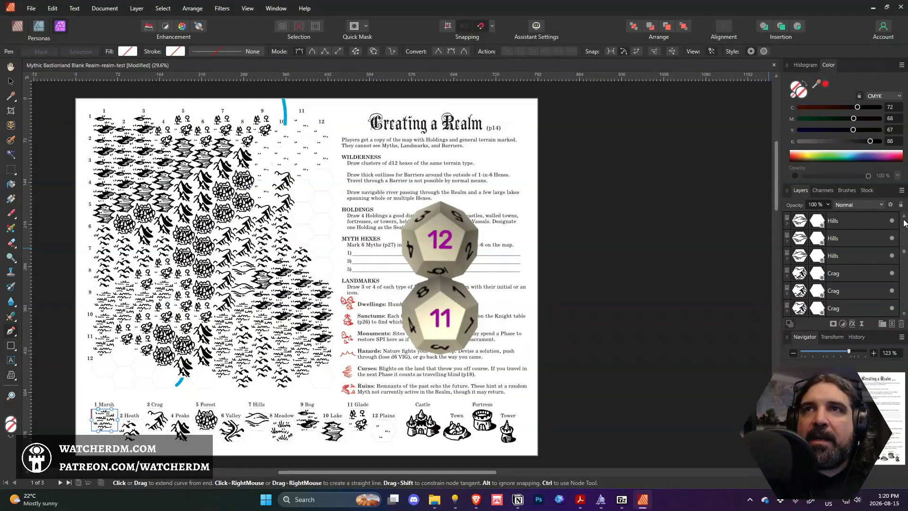
{"action": "scroll", "coordinate": [905, 225], "scroll_direction": "up", "scroll_amount": 5}
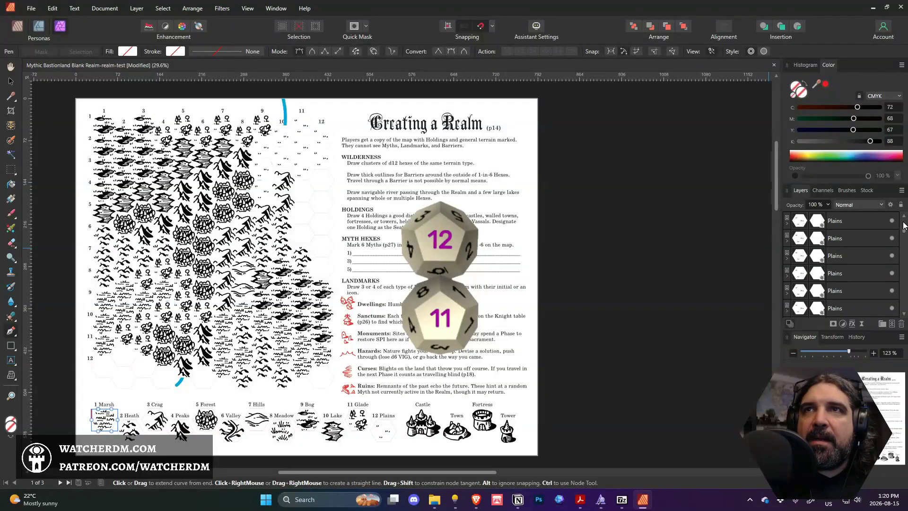
{"action": "key", "text": "ctrl+a"}
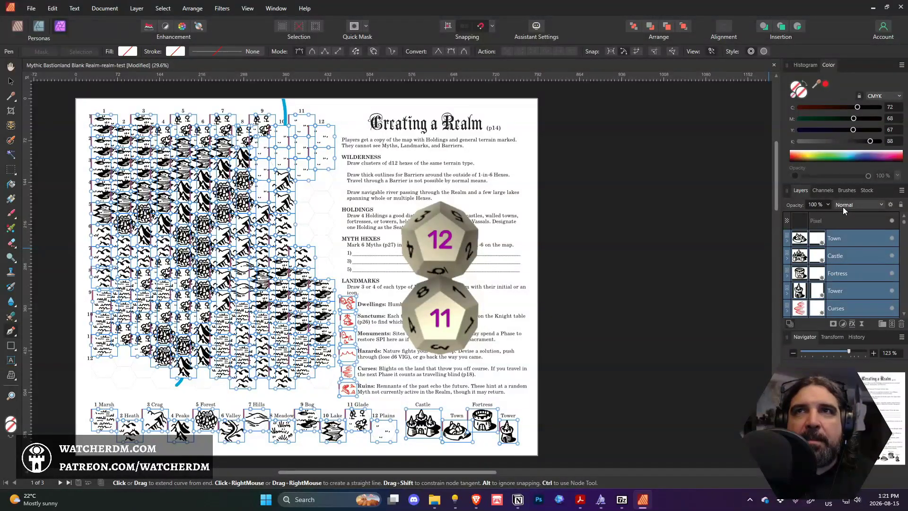
{"action": "key", "text": "ctrl+g"}
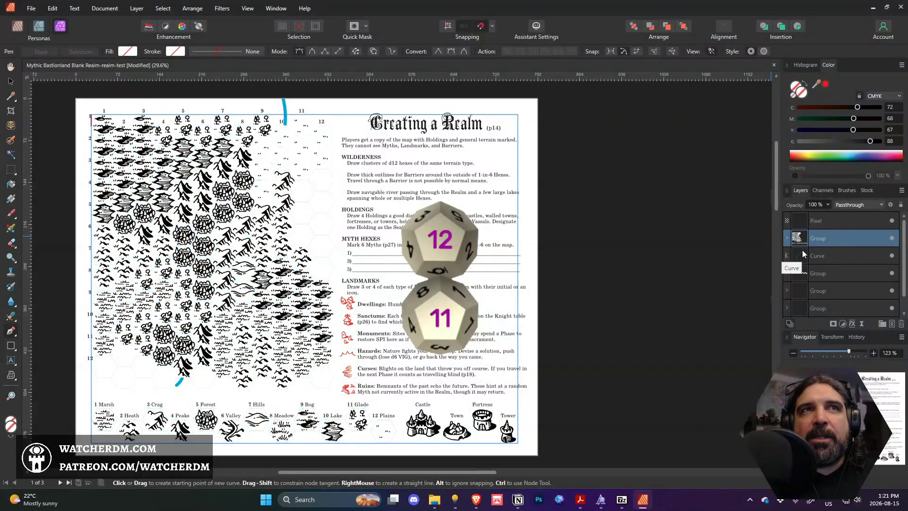
{"action": "key", "text": "ctrl+z"}
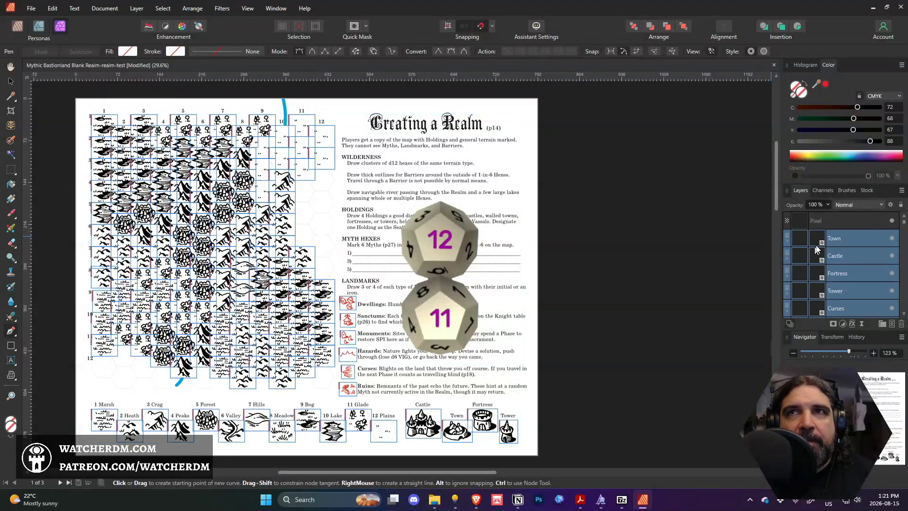
{"action": "left_click", "coordinate": [857, 205]}
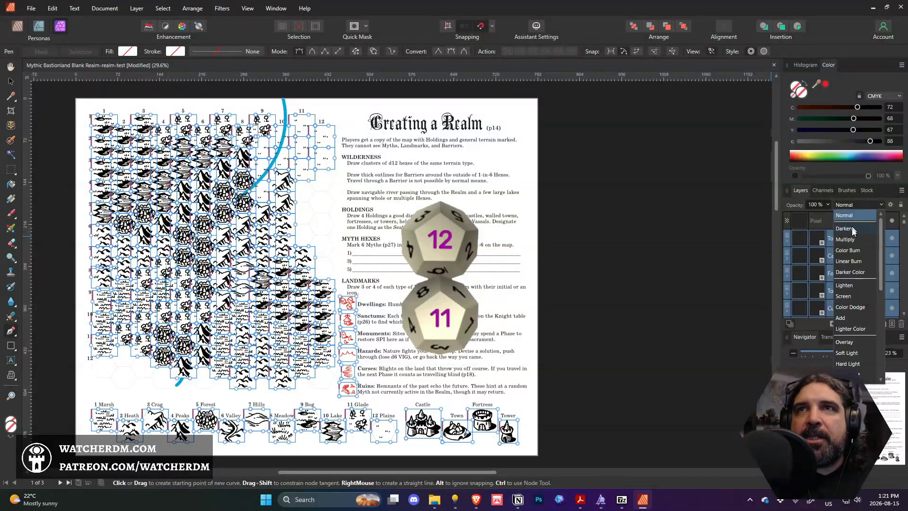
{"action": "left_click", "coordinate": [851, 239]}
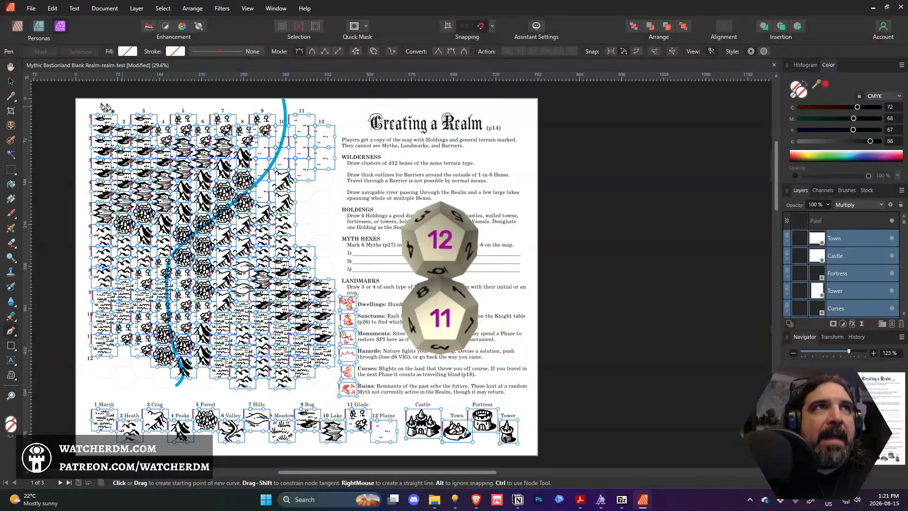
{"action": "key", "text": "v"}
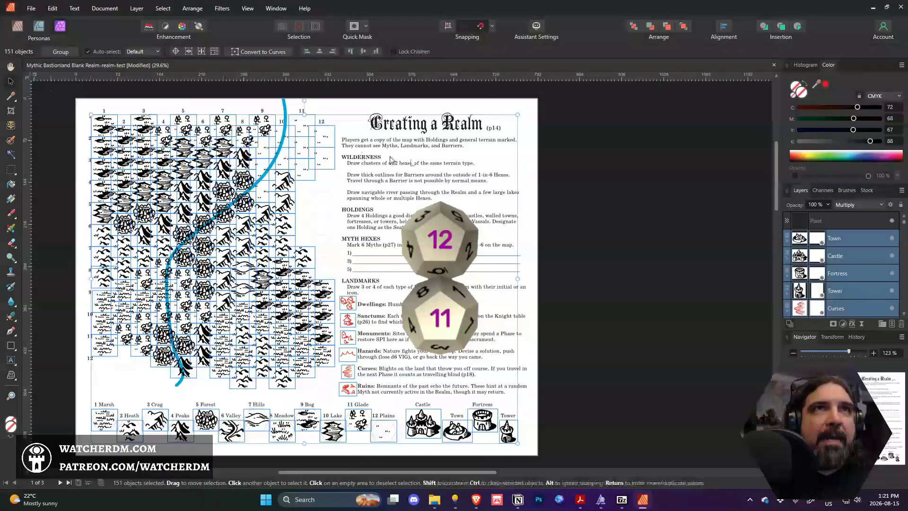
{"action": "left_click", "coordinate": [583, 171]}
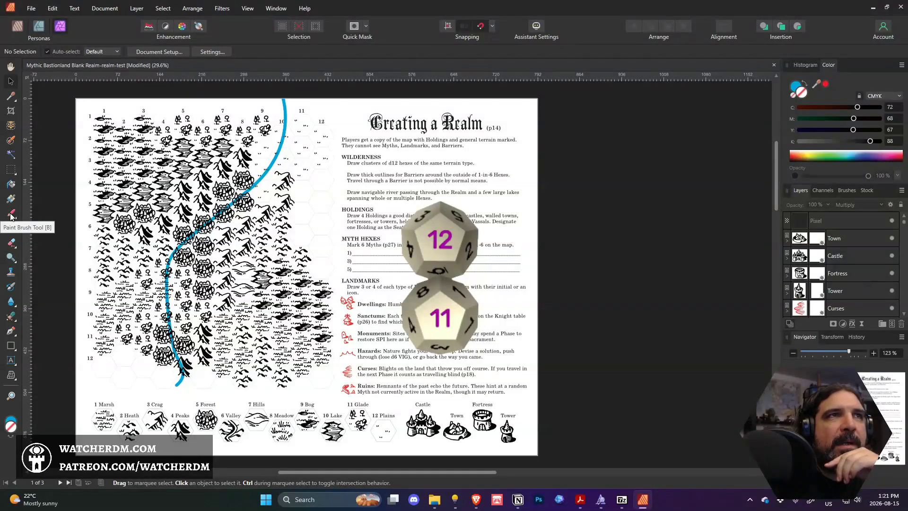
{"action": "left_click", "coordinate": [11, 347]}
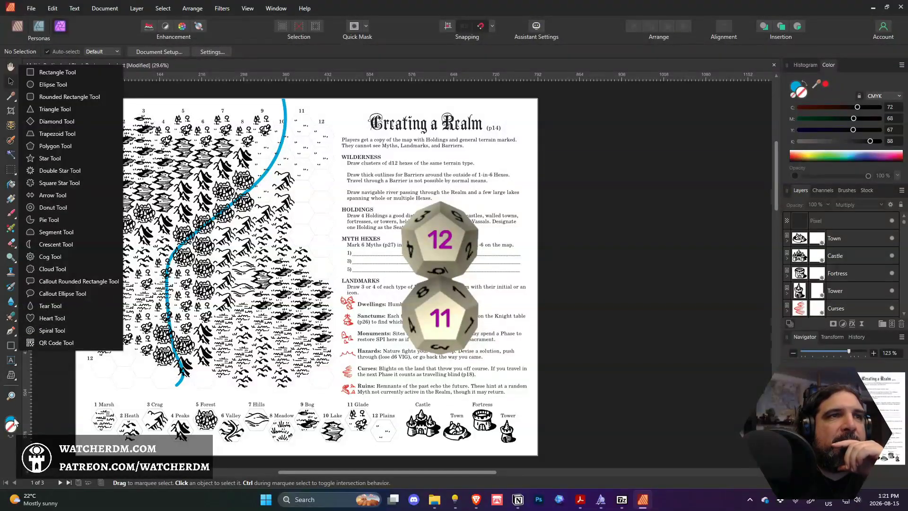
{"action": "left_click", "coordinate": [8, 460]}
{"action": "left_click", "coordinate": [10, 333]}
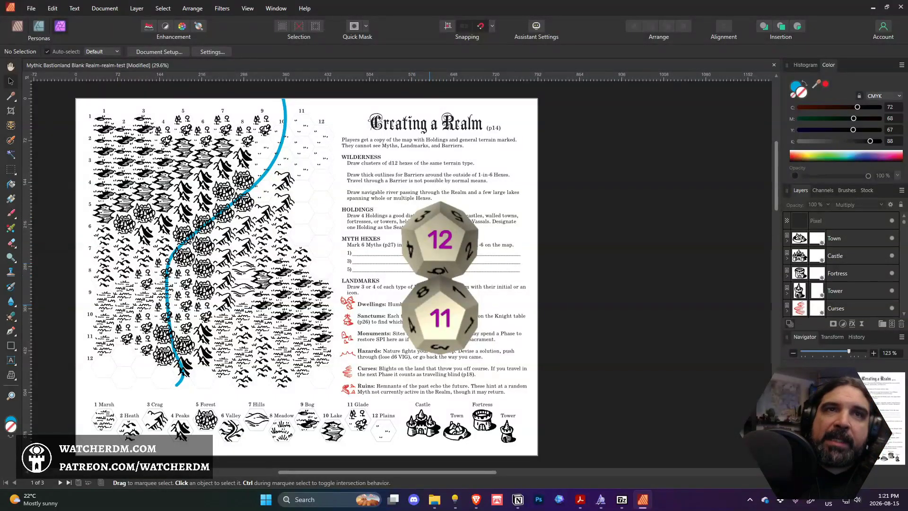
Place a copy of the Tower icon in the hex at column 1, row 2
{"action": "left_click", "coordinate": [424, 430]}
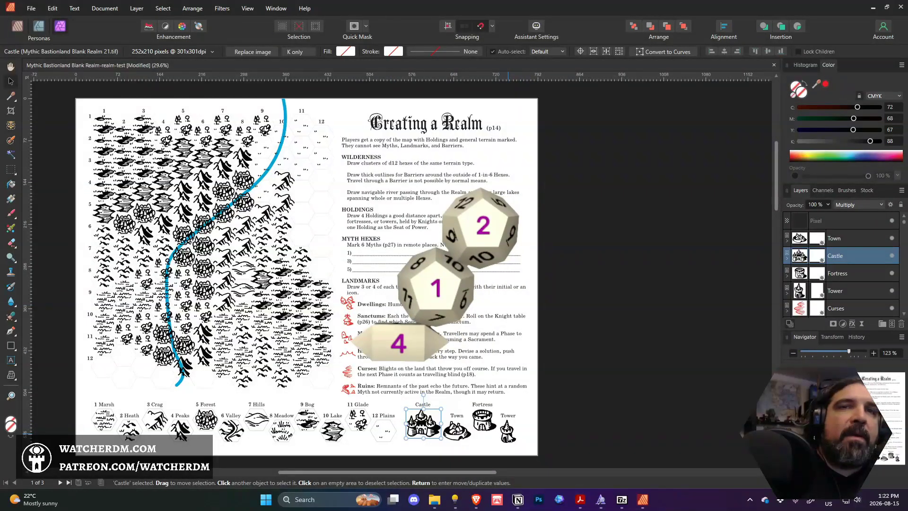
{"action": "left_click", "coordinate": [507, 435]}
{"action": "left_click_drag", "start_coordinate": [508, 436], "coordinate": [102, 143]}
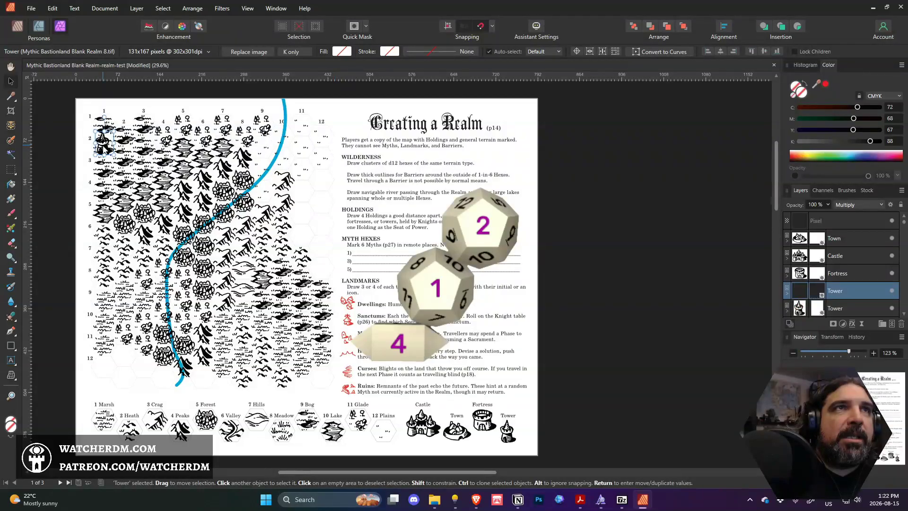
Set the placed Tower copy's blend mode to Normal, shrink it to about 397 dpi inside its hex, and deselect it
{"action": "left_click", "coordinate": [866, 204]}
{"action": "scroll", "coordinate": [863, 217], "scroll_direction": "up", "scroll_amount": 1}
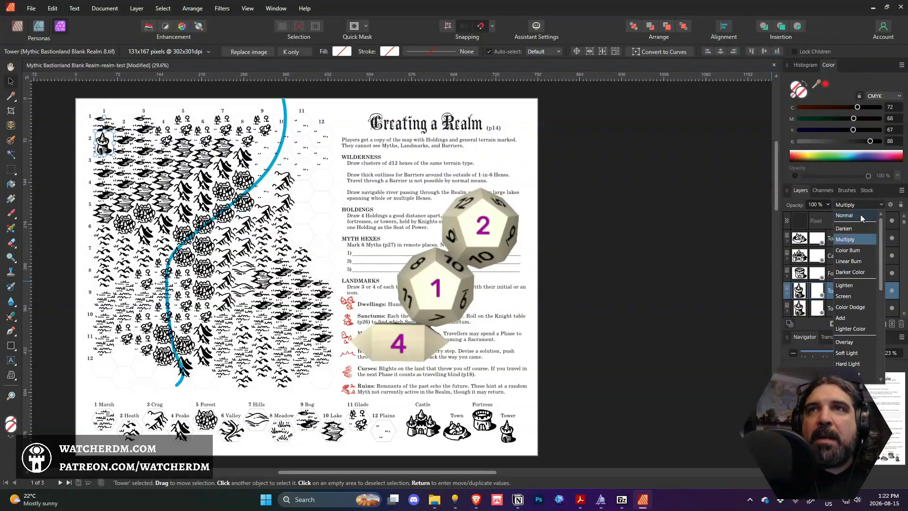
{"action": "left_click", "coordinate": [859, 217]}
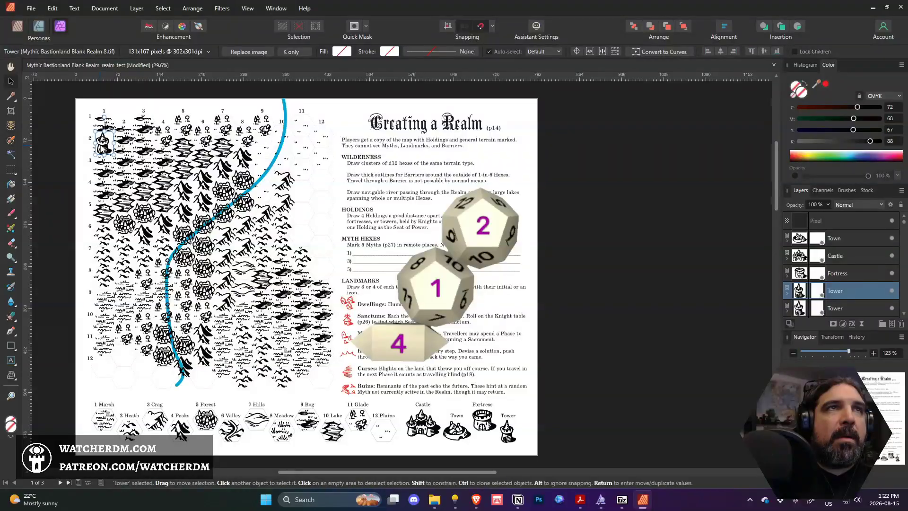
{"action": "mouse_move", "coordinate": [102, 142]}
{"action": "left_mouse_down"}
{"action": "mouse_move", "coordinate": [116, 141]}
{"action": "mouse_move", "coordinate": [104, 134]}
{"action": "mouse_move", "coordinate": [103, 155]}
{"action": "mouse_move", "coordinate": [105, 147]}
{"action": "left_mouse_up"}
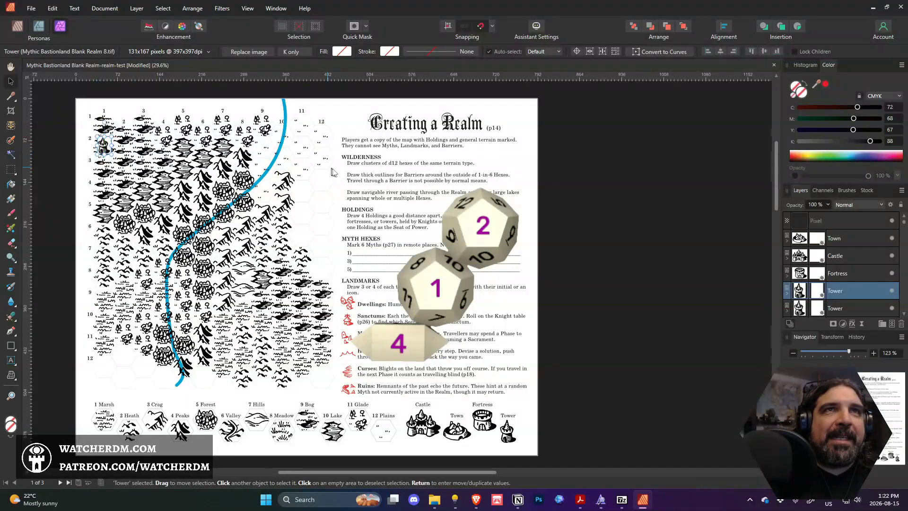
{"action": "left_click", "coordinate": [633, 201]}
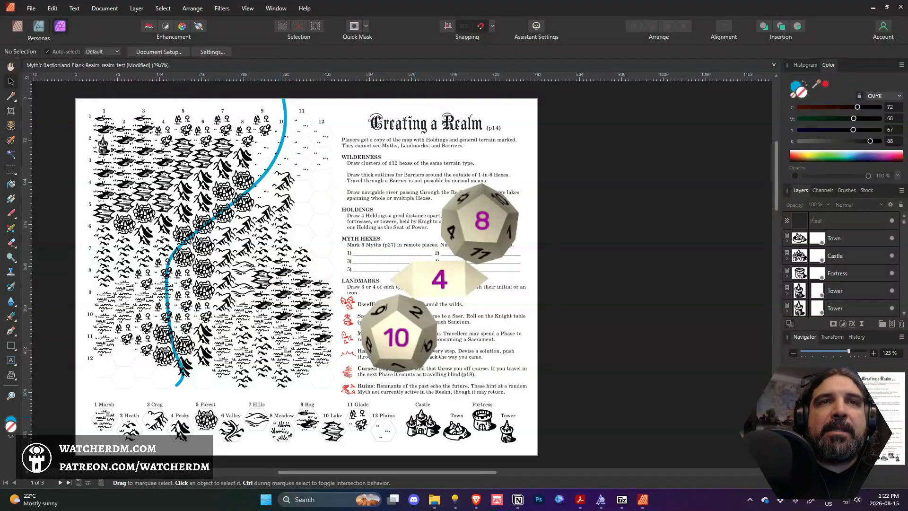
Place a copy of the Castle icon in column 10, level with the row 8 label, and set its blend mode to Normal
{"action": "mouse_move", "coordinate": [422, 419]}
{"action": "left_mouse_down"}
{"action": "mouse_move", "coordinate": [280, 266]}
{"action": "mouse_move", "coordinate": [282, 256]}
{"action": "mouse_move", "coordinate": [296, 267]}
{"action": "left_mouse_up"}
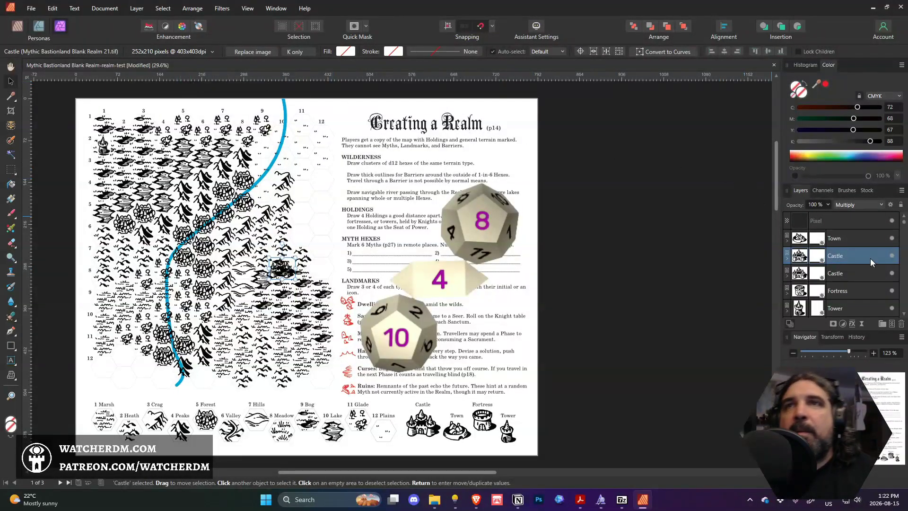
{"action": "left_click", "coordinate": [880, 206]}
{"action": "left_click", "coordinate": [873, 215]}
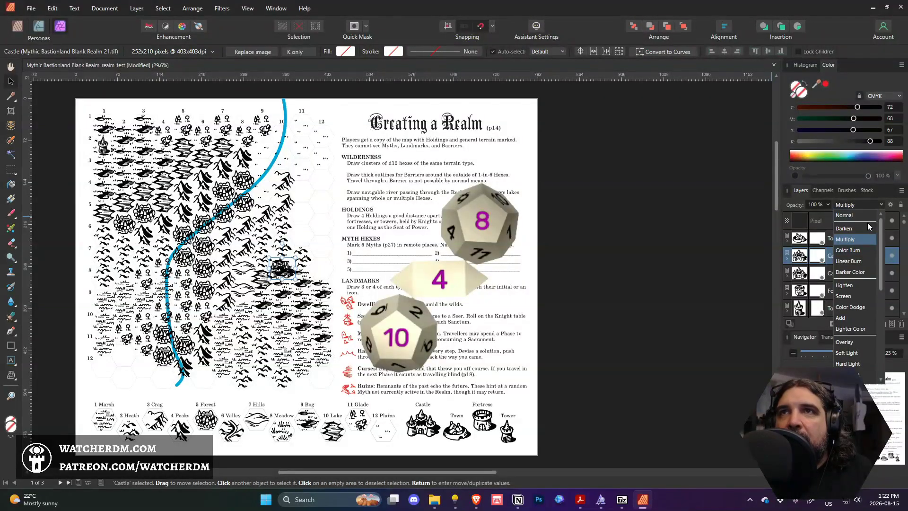
{"action": "left_click", "coordinate": [618, 251]}
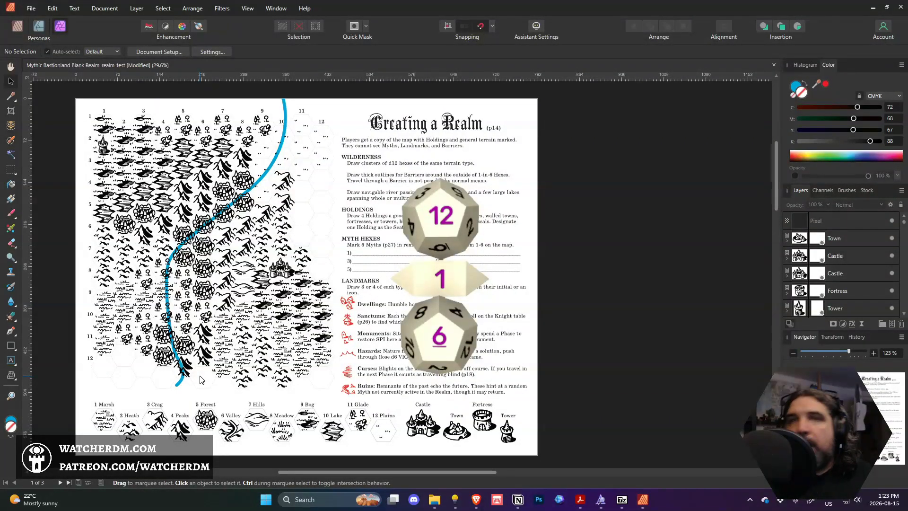
Place a copy of the Town icon in the hex at column 6, row 12, and set its blend mode to Normal
{"action": "mouse_move", "coordinate": [453, 432]}
{"action": "left_mouse_down"}
{"action": "mouse_move", "coordinate": [314, 358]}
{"action": "mouse_move", "coordinate": [205, 366]}
{"action": "mouse_move", "coordinate": [200, 377]}
{"action": "mouse_move", "coordinate": [216, 377]}
{"action": "mouse_move", "coordinate": [190, 377]}
{"action": "left_mouse_up"}
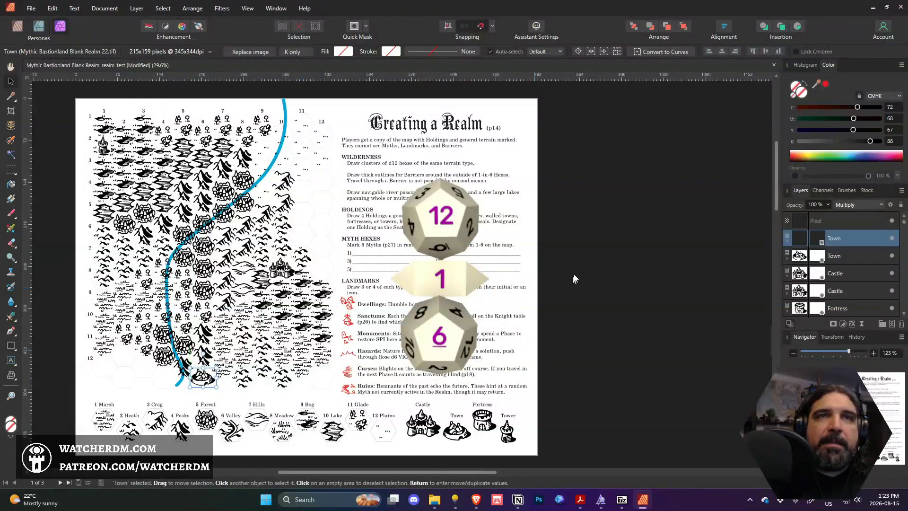
{"action": "left_click", "coordinate": [854, 205]}
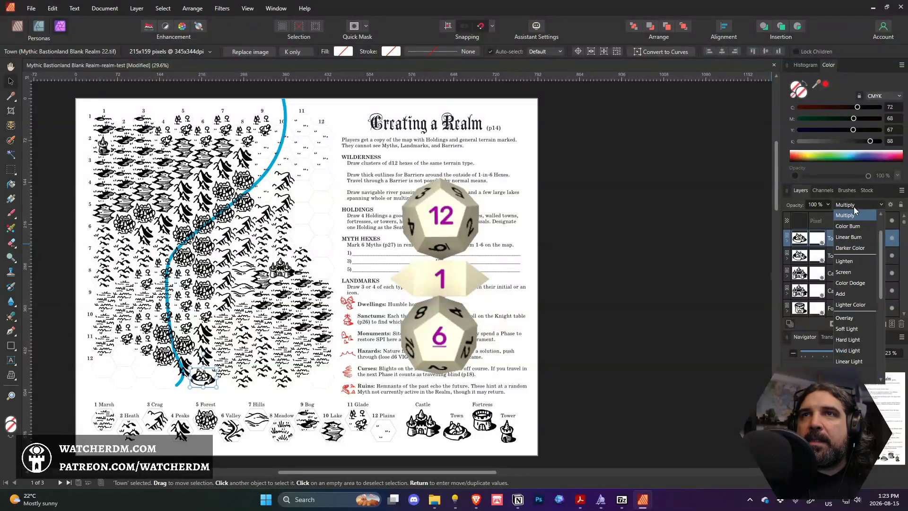
{"action": "scroll", "coordinate": [854, 222], "scroll_direction": "up", "scroll_amount": 1}
{"action": "left_click", "coordinate": [847, 216]}
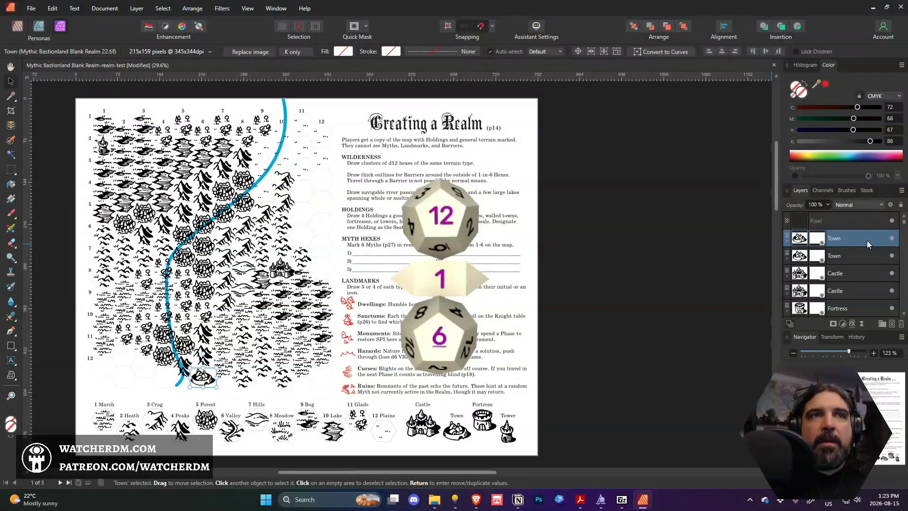
{"action": "left_click", "coordinate": [694, 264]}
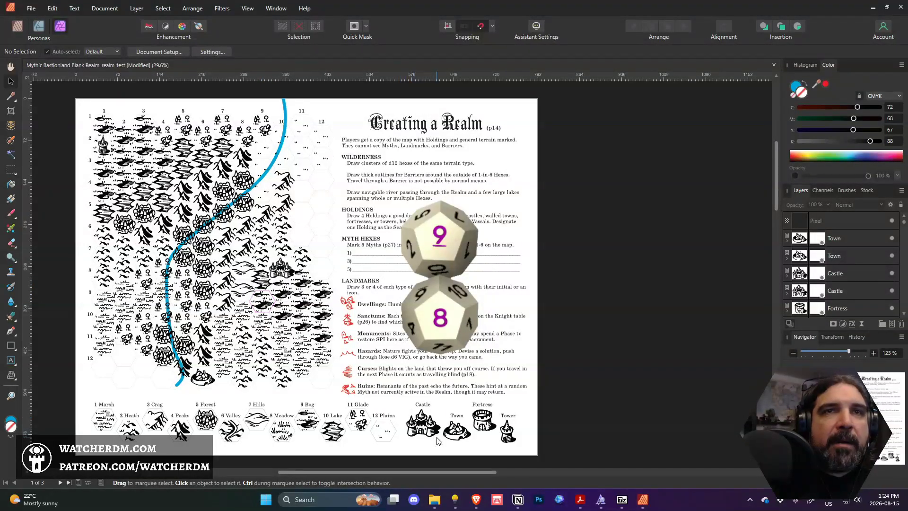
Place a copy of the Fortress icon in the hex at column 9, row 9, and set its blend mode to Normal
{"action": "left_click_drag", "start_coordinate": [482, 421], "coordinate": [249, 301]}
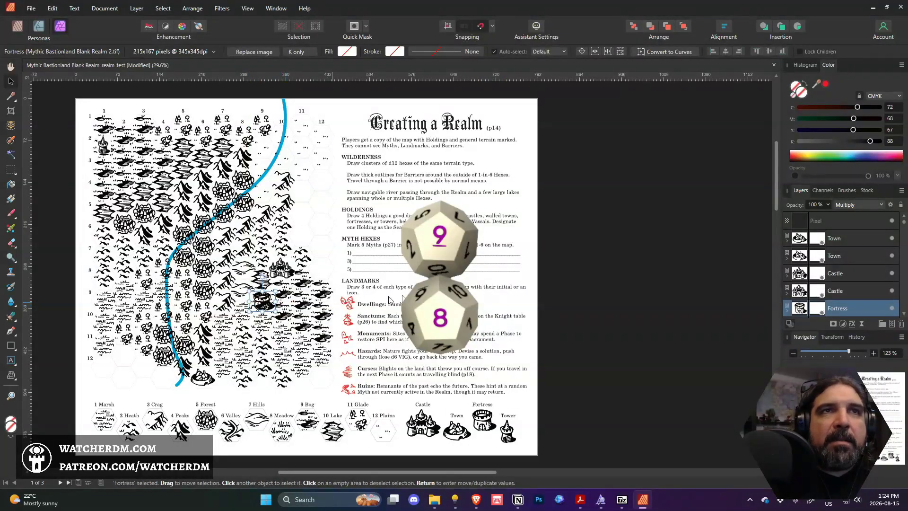
{"action": "left_click", "coordinate": [856, 205]}
{"action": "left_click", "coordinate": [851, 218]}
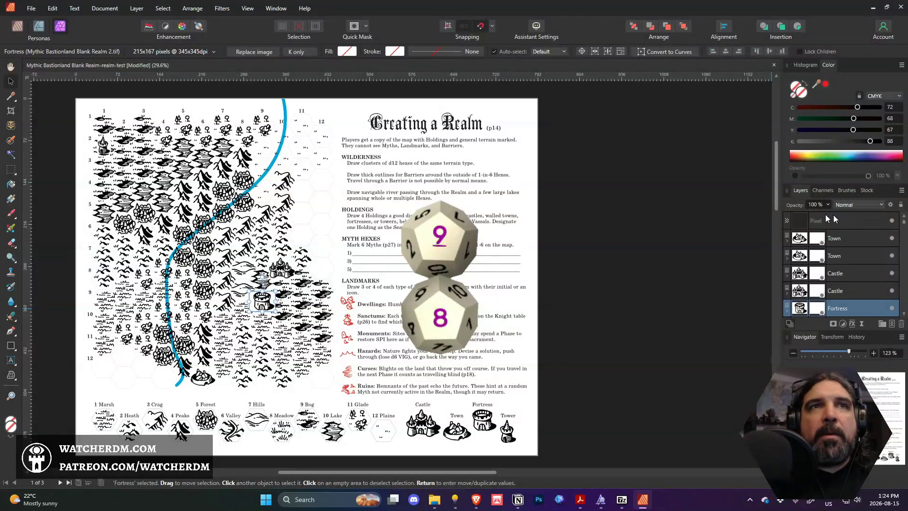
{"action": "left_click", "coordinate": [655, 238]}
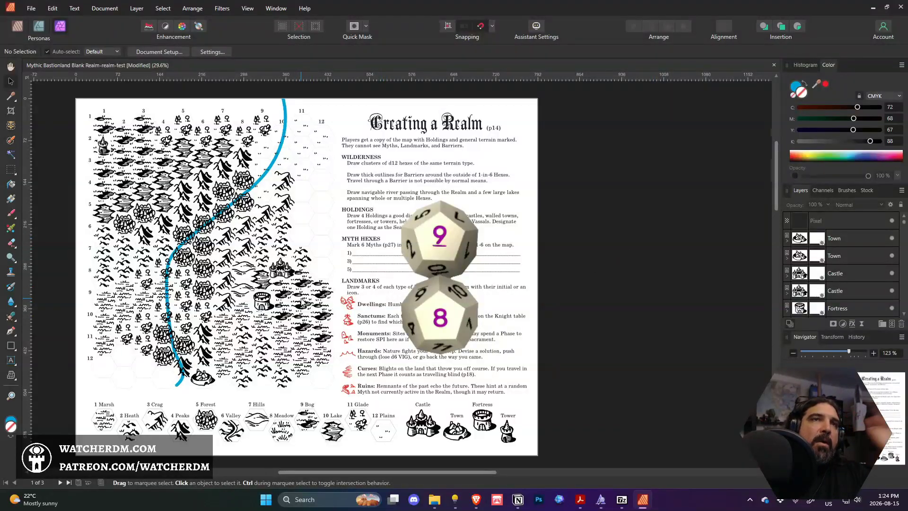